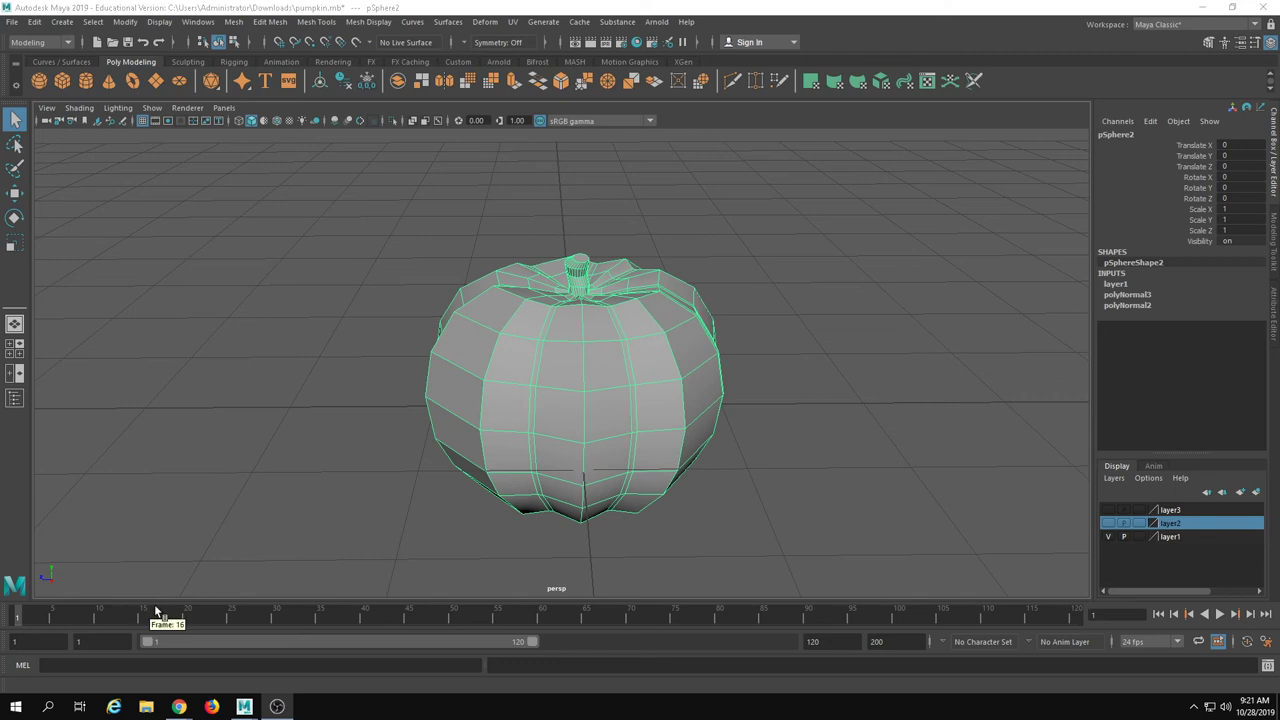
# - Turn on smooth preview for the pumpkin mesh and examine its shape unselected
pyautogui.keyDown('alt'); pyautogui.moveTo(760, 516); pyautogui.dragTo(676, 363); pyautogui.keyUp('alt')
pyautogui.press('3')
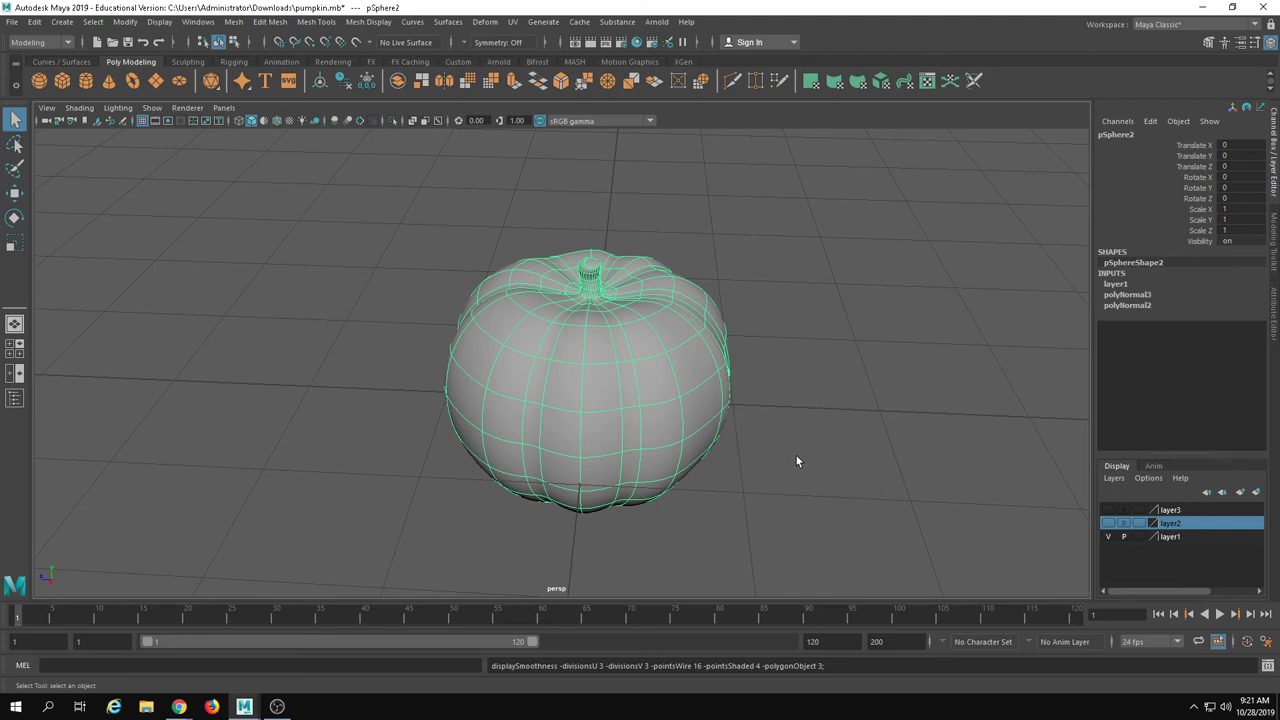
pyautogui.keyDown('alt'); pyautogui.moveTo(796, 461); pyautogui.dragTo(602, 477); pyautogui.keyUp('alt')
pyautogui.click(709, 400)
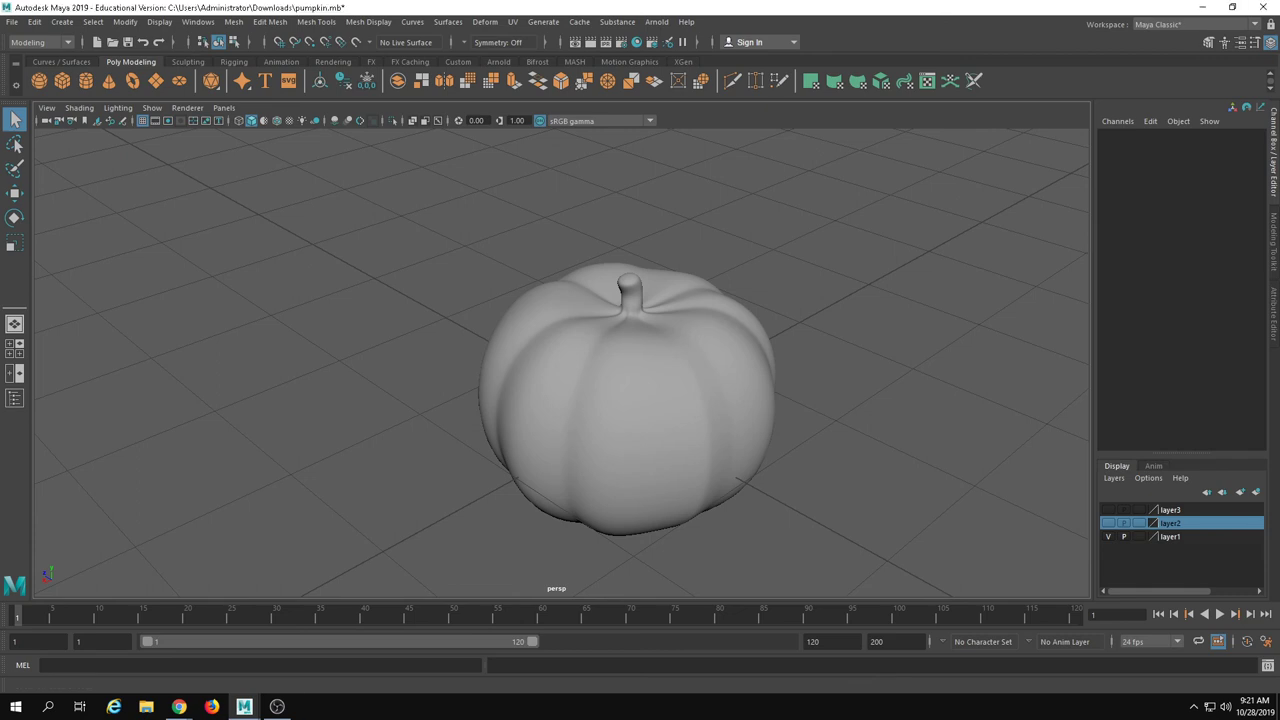
# - Switch to Chrome and examine the Sketchfab pumpkin model in Wireframe mode from the side and from above
pyautogui.click(179, 706)
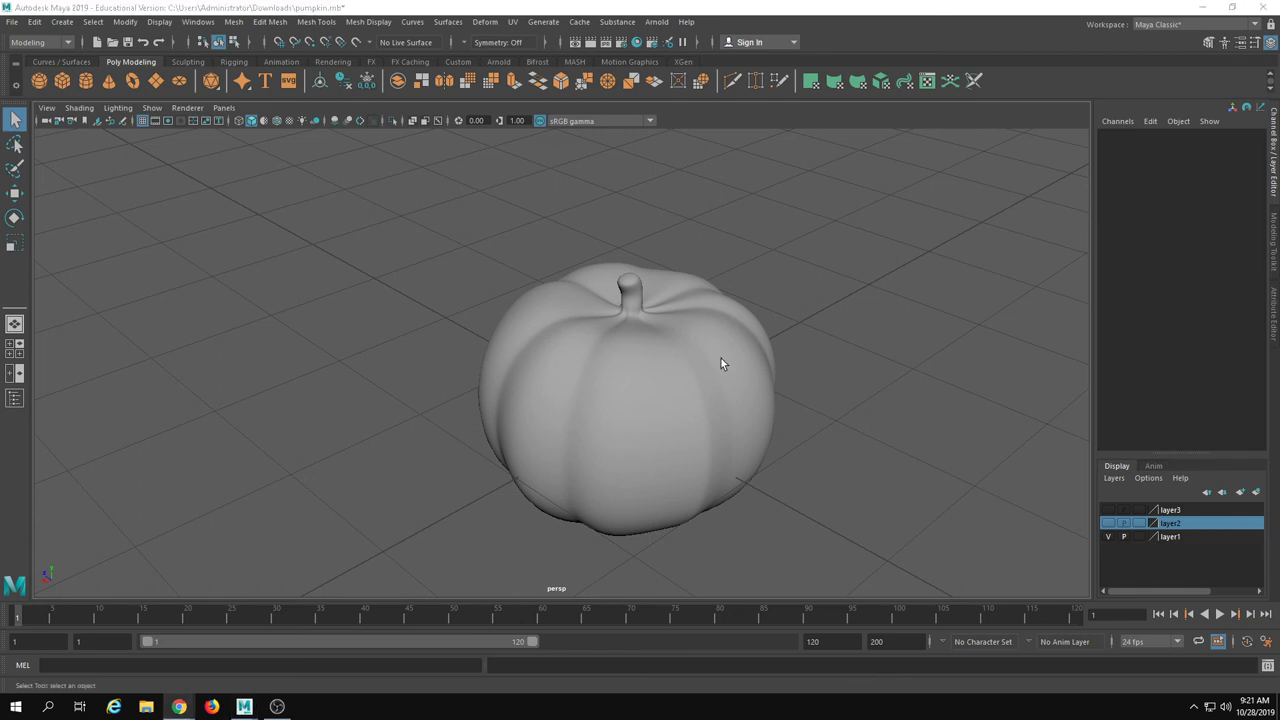
pyautogui.keyDown('alt'); pyautogui.moveTo(715, 375); pyautogui.dragTo(606, 405); pyautogui.keyUp('alt')
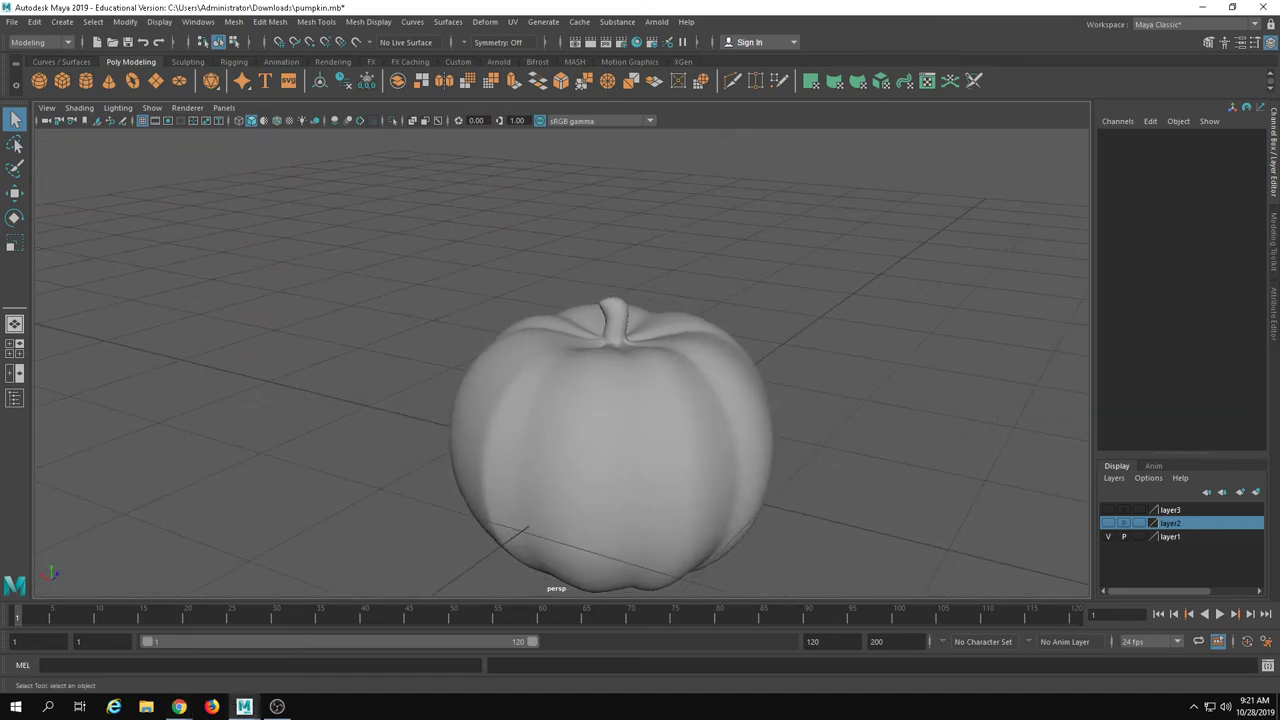
pyautogui.moveTo(0, 20); pyautogui.dragTo(791, 20)
pyautogui.click(979, 17)
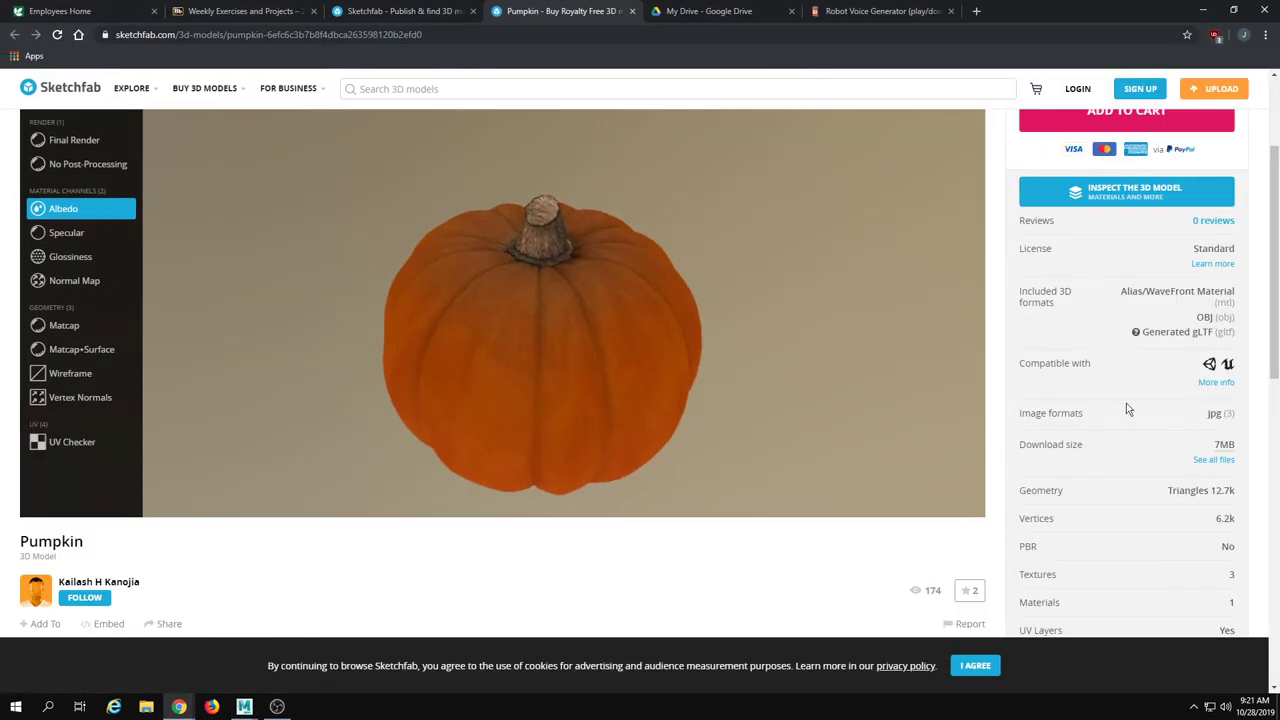
pyautogui.scroll(1, 1186, 380)
pyautogui.moveTo(745, 437); pyautogui.dragTo(697, 474)
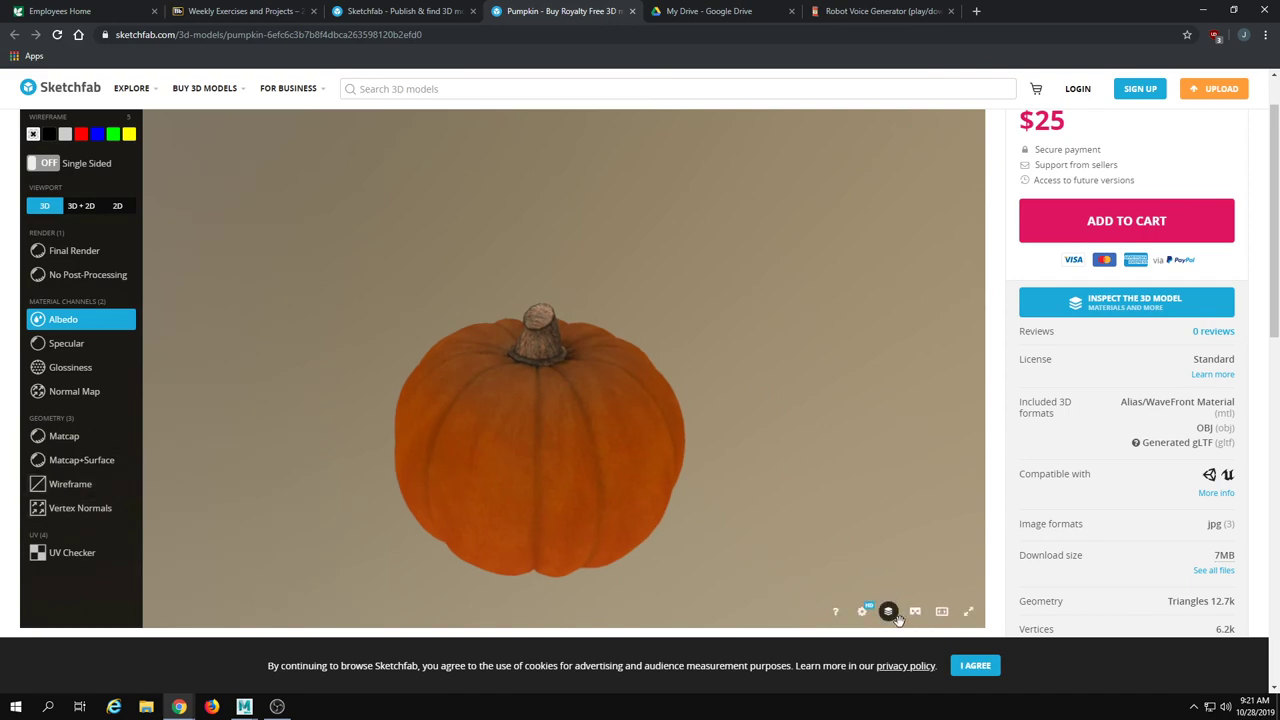
pyautogui.click(72, 486)
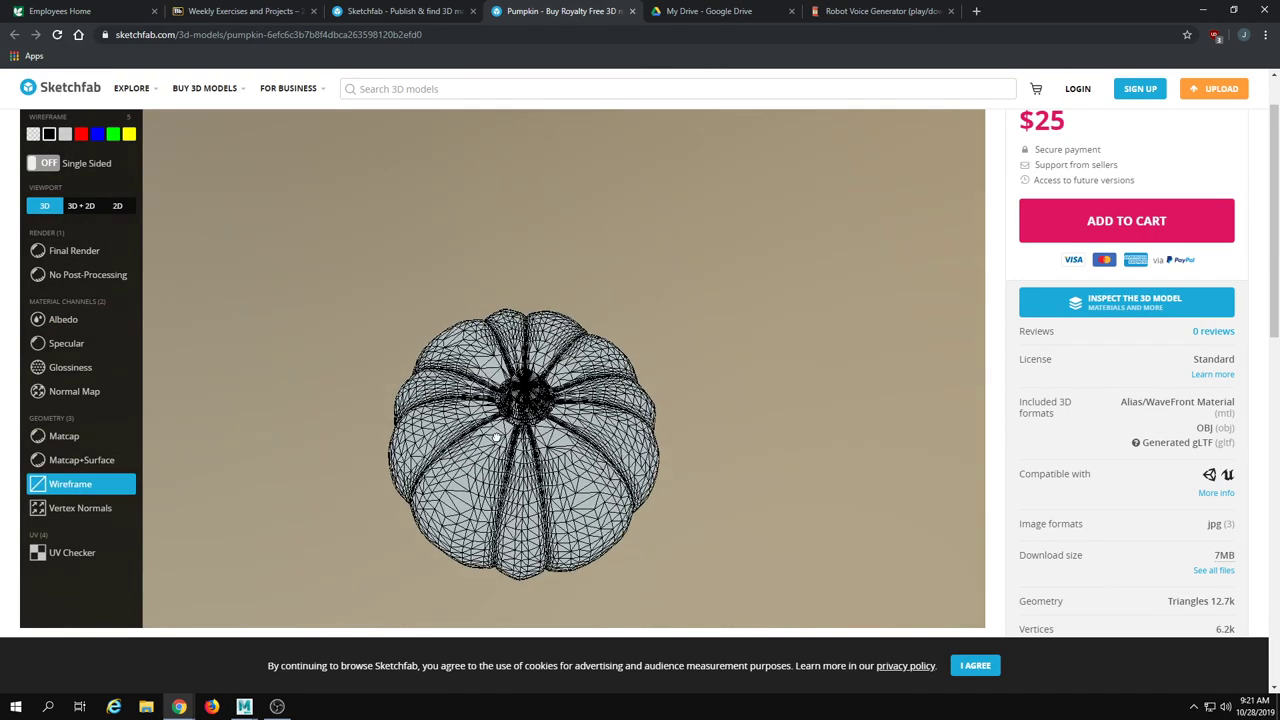
pyautogui.moveTo(496, 437); pyautogui.dragTo(508, 391)
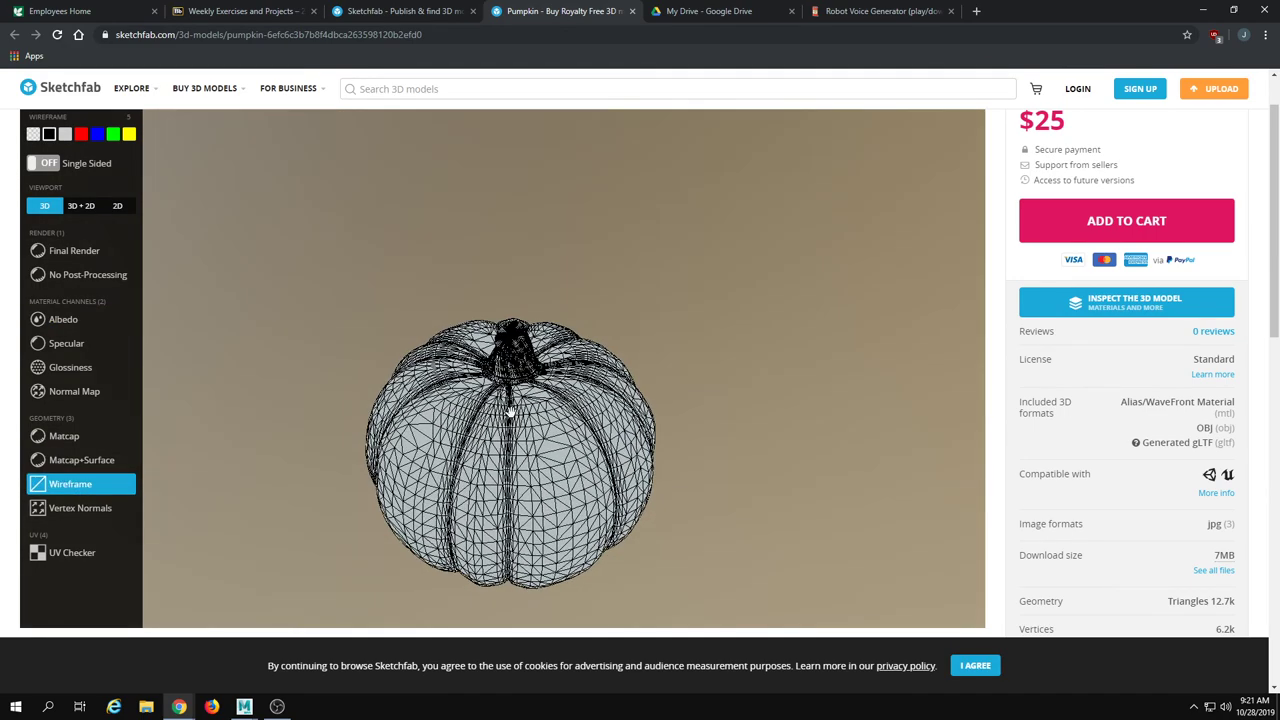
pyautogui.moveTo(494, 523); pyautogui.dragTo(455, 520)
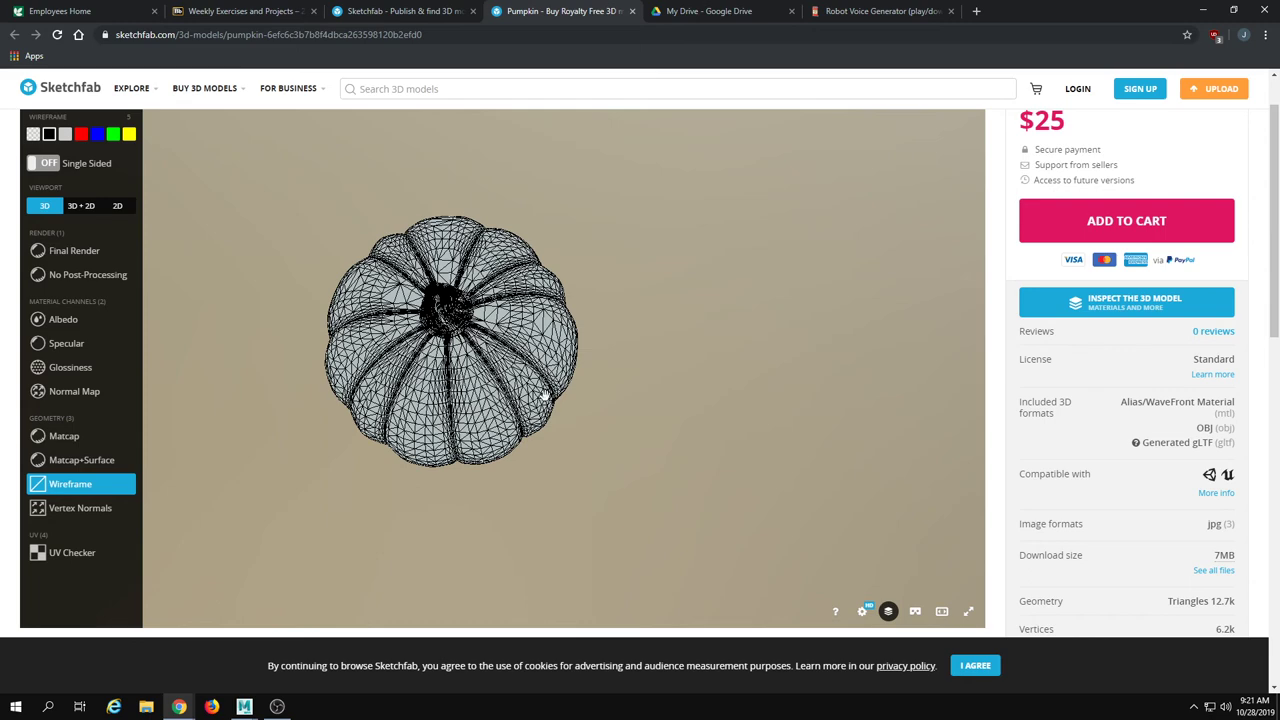
pyautogui.click(1203, 9)
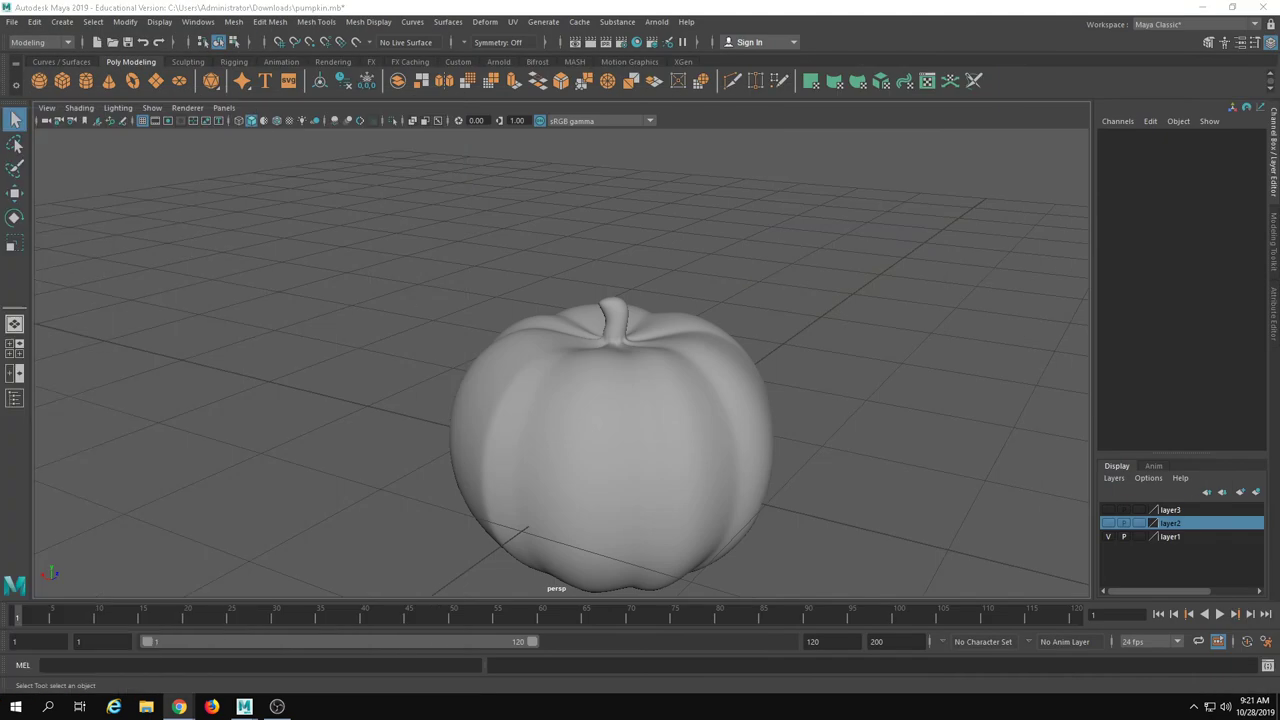
# - Hide layer1 and show layer2 to examine the low-poly pumpkin with its face shapes
pyautogui.click(555, 355)
pyautogui.keyDown('alt'); pyautogui.moveTo(555, 355); pyautogui.dragTo(518, 483); pyautogui.keyUp('alt')
pyautogui.scroll(-3, 518, 483)
pyautogui.click(1110, 537)
pyautogui.click(1110, 524)
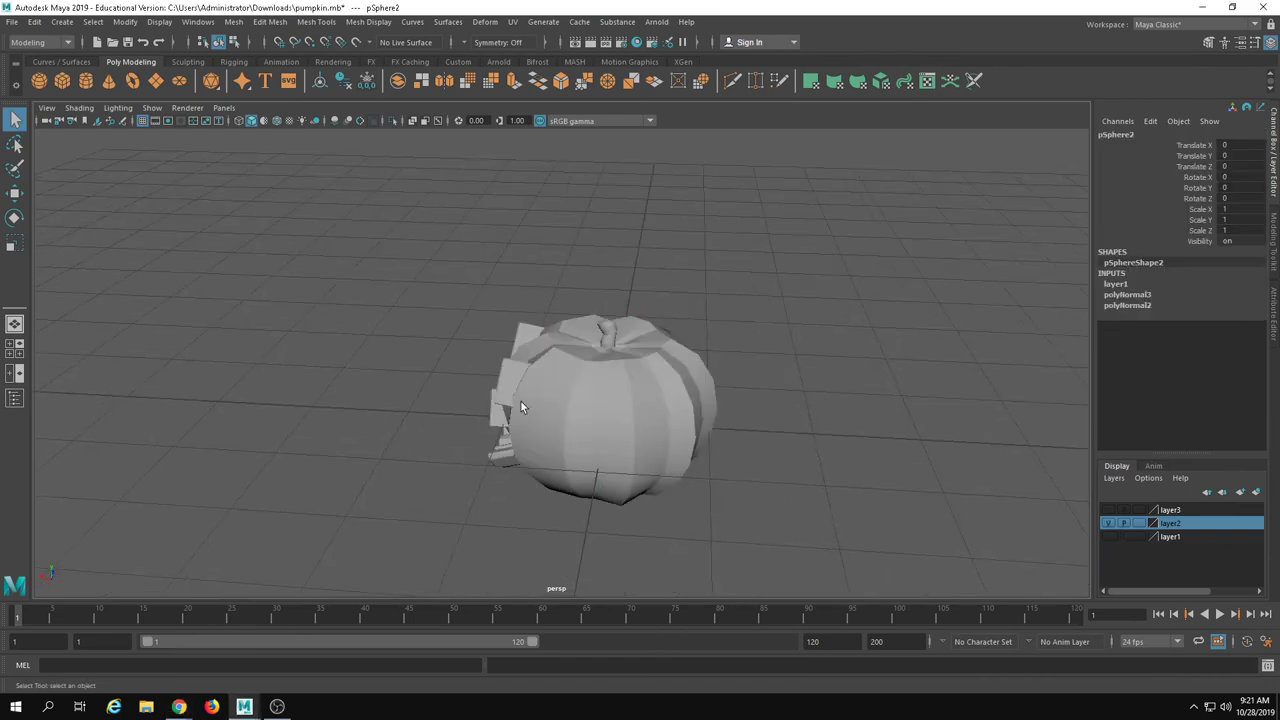
pyautogui.keyDown('alt'); pyautogui.moveTo(510, 402); pyautogui.dragTo(830, 505); pyautogui.keyUp('alt')
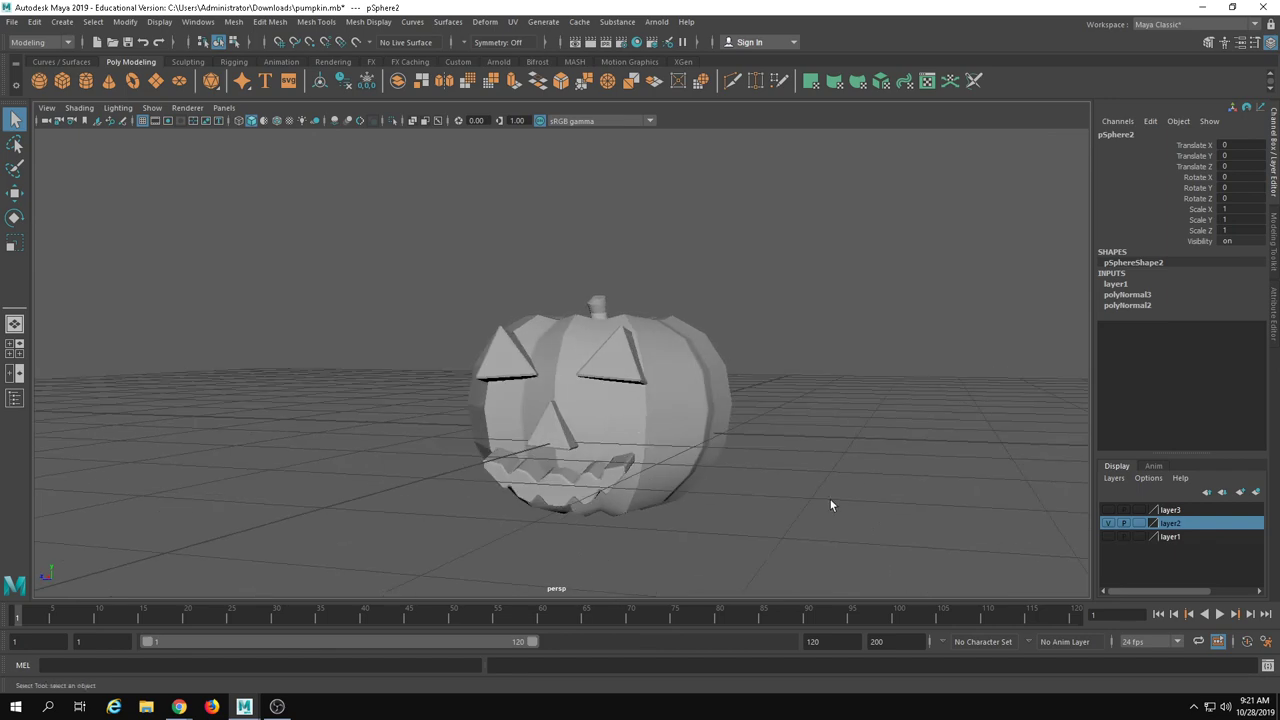
# - Hide layer2, show layer3 to examine the carved pumpkin, and hide layer3 again for an empty scene
pyautogui.click(1109, 524)
pyautogui.click(1108, 510)
pyautogui.keyDown('alt'); pyautogui.moveTo(929, 489); pyautogui.dragTo(700, 486); pyautogui.keyUp('alt')
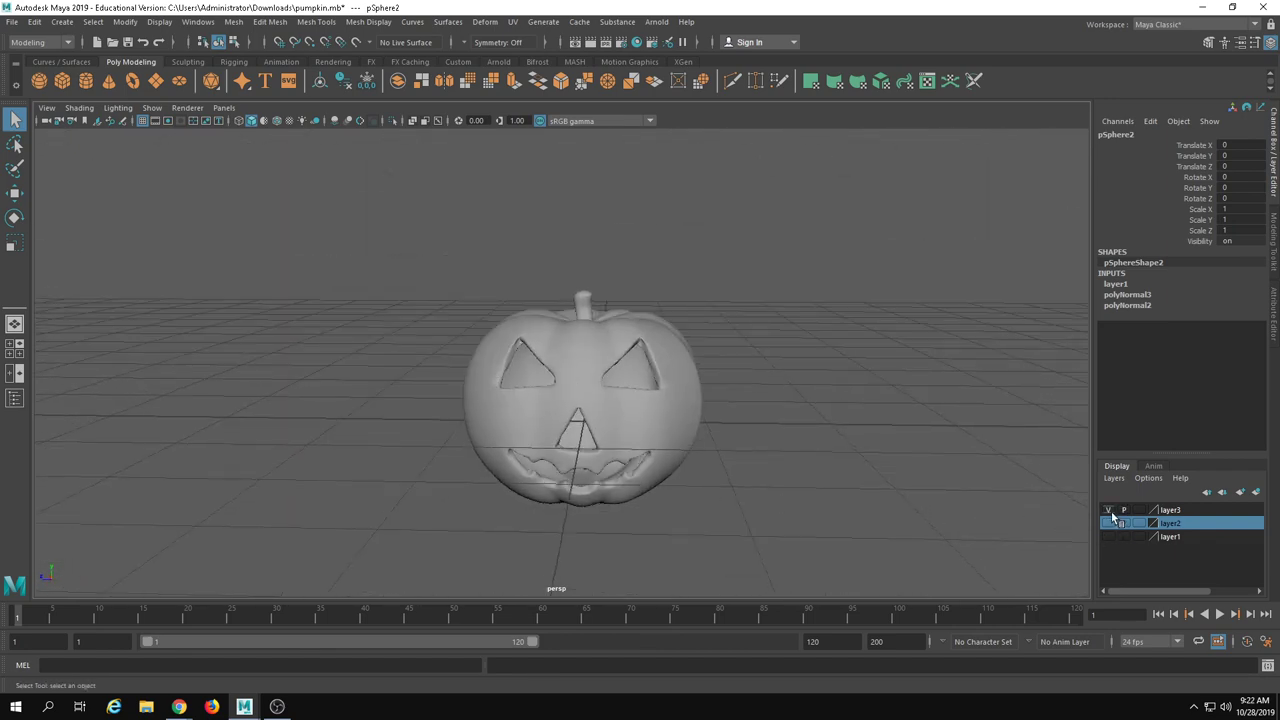
pyautogui.click(1109, 511)
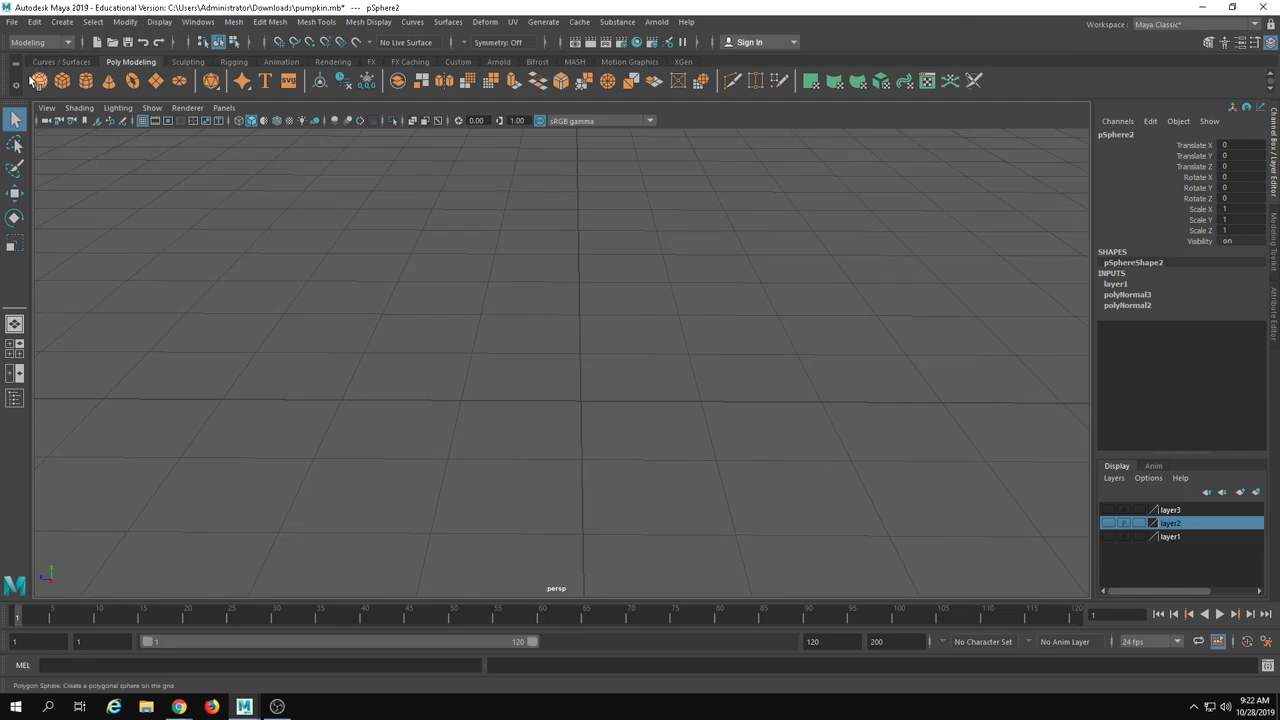
# - Undo a mistakenly created cube and create a polygon sphere at the origin instead
pyautogui.click(62, 81)
pyautogui.hotkey('ctrl', 'z')
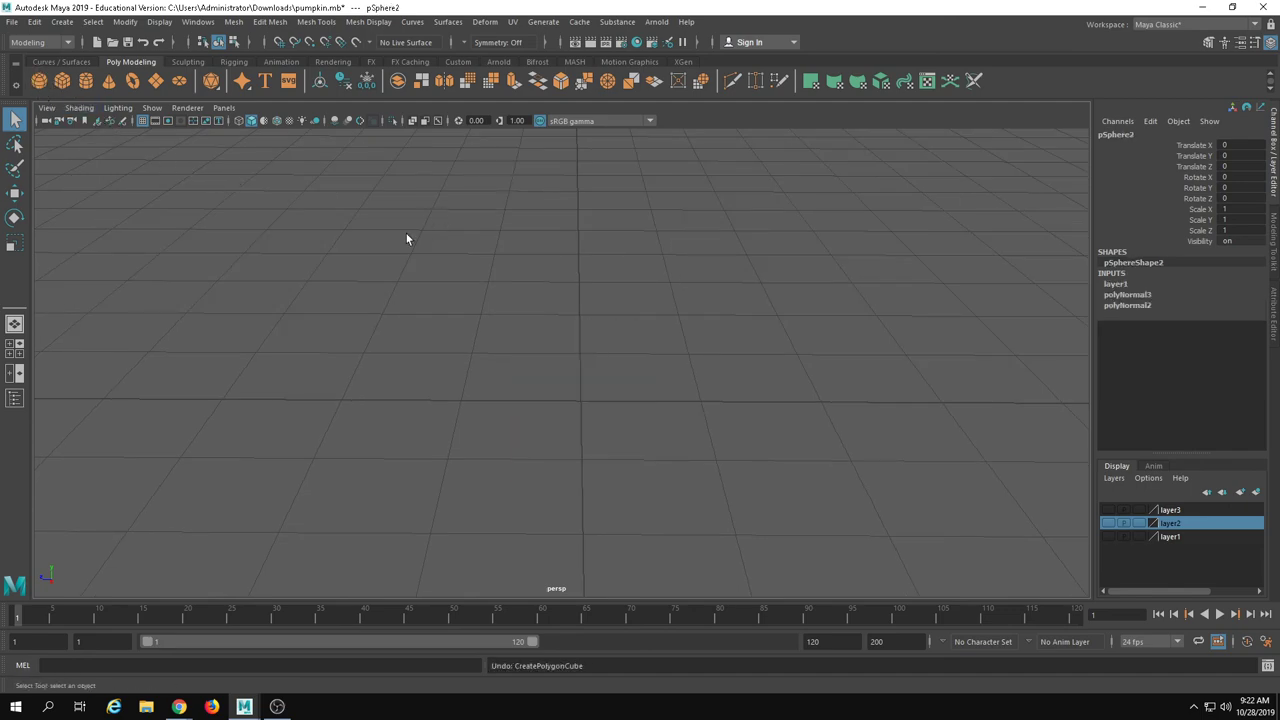
pyautogui.click(39, 81)
pyautogui.press('w')
pyautogui.keyDown('alt'); pyautogui.moveTo(546, 374); pyautogui.dragTo(286, 336, button='right'); pyautogui.keyUp('alt')
pyautogui.keyDown('alt'); pyautogui.moveTo(286, 336); pyautogui.dragTo(272, 280); pyautogui.keyUp('alt')
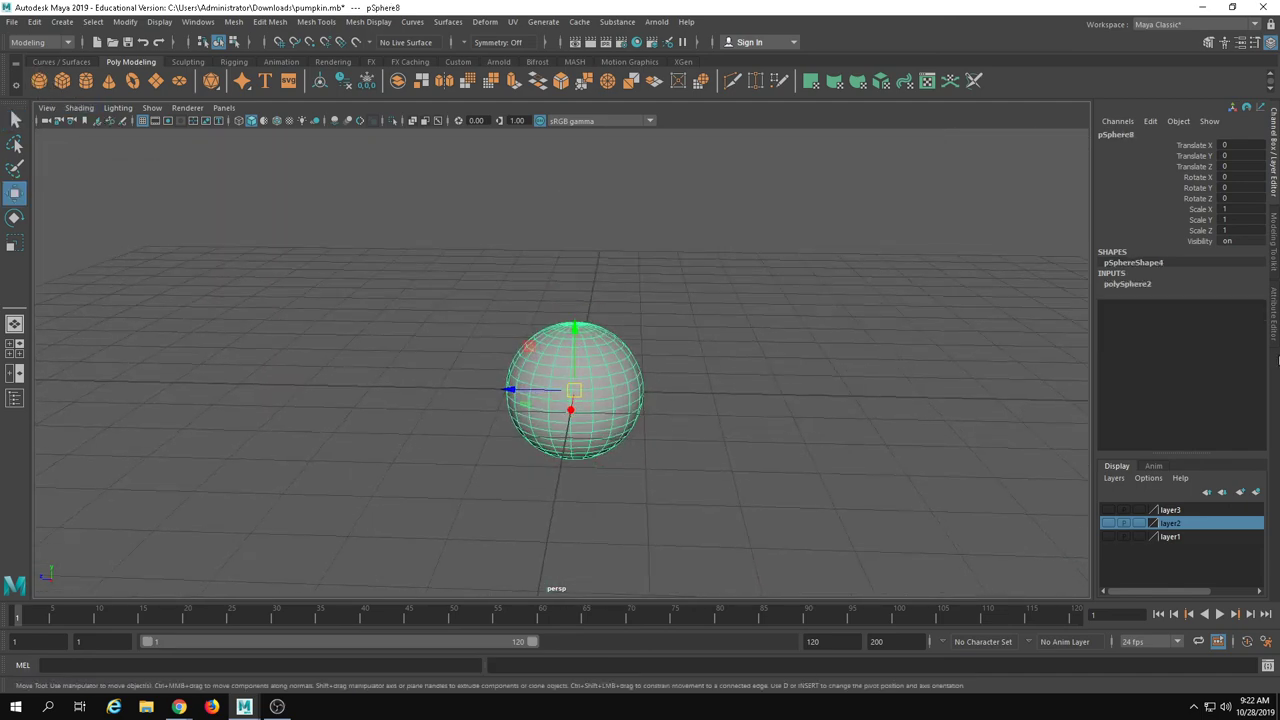
# - Set both Subdivisions Axis and Subdivisions Height of the sphere to 10
pyautogui.click(1152, 285)
pyautogui.moveTo(1242, 304); pyautogui.dragTo(1248, 312)
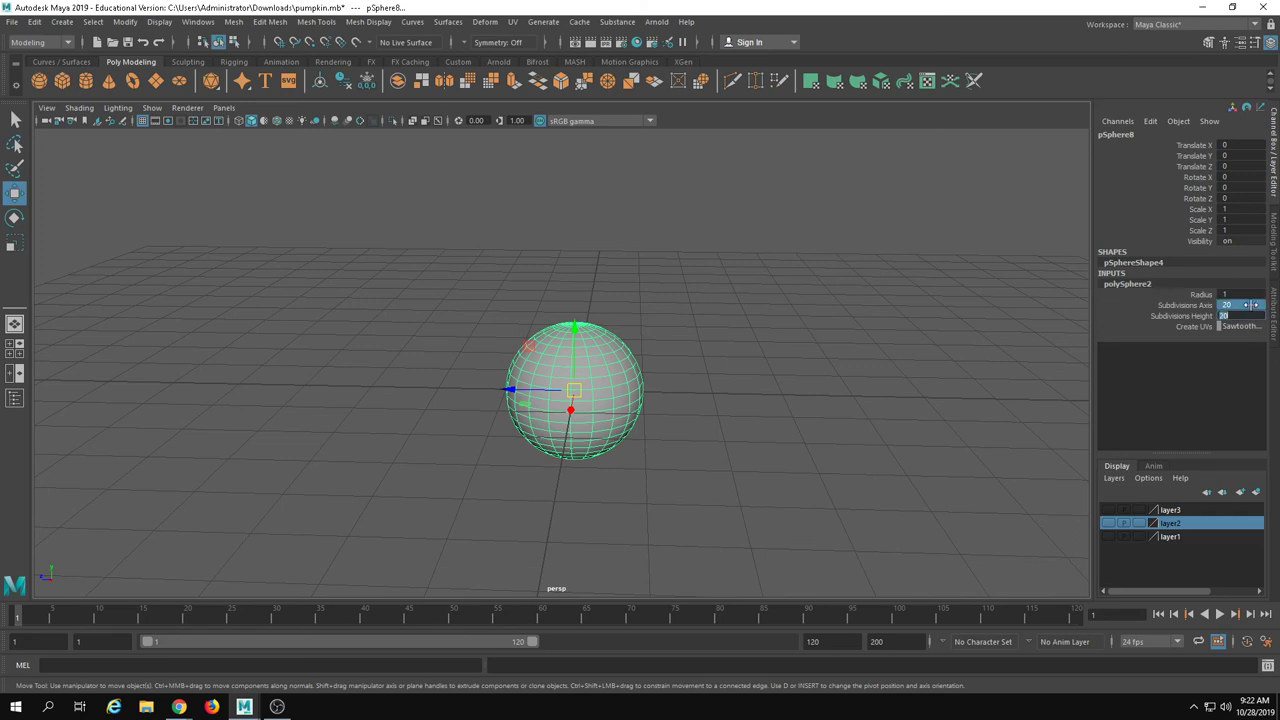
pyautogui.keyDown('alt'); pyautogui.moveTo(690, 284); pyautogui.dragTo(687, 335); pyautogui.keyUp('alt')
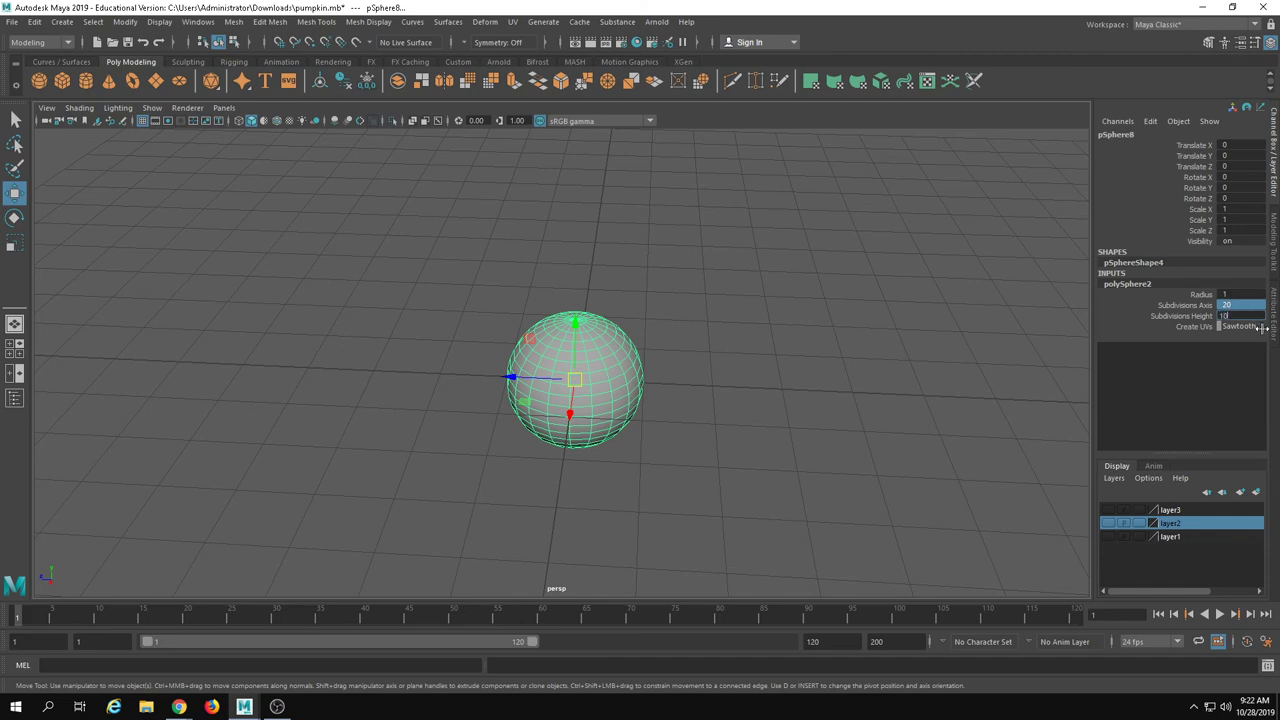
pyautogui.write('10')
pyautogui.press('Return')
# - Move the sphere up to about 0.966 in Y so it rests on the grid
pyautogui.keyDown('alt'); pyautogui.moveTo(764, 444); pyautogui.dragTo(692, 486); pyautogui.keyUp('alt')
pyautogui.moveTo(566, 343); pyautogui.dragTo(579, 266)
pyautogui.click(685, 340)
pyautogui.keyDown('alt'); pyautogui.moveTo(685, 340); pyautogui.dragTo(690, 425); pyautogui.keyUp('alt')
pyautogui.click(588, 338)
pyautogui.scroll(3, 622, 298)
pyautogui.keyDown('alt'); pyautogui.moveTo(622, 298); pyautogui.dragTo(487, 345); pyautogui.keyUp('alt')
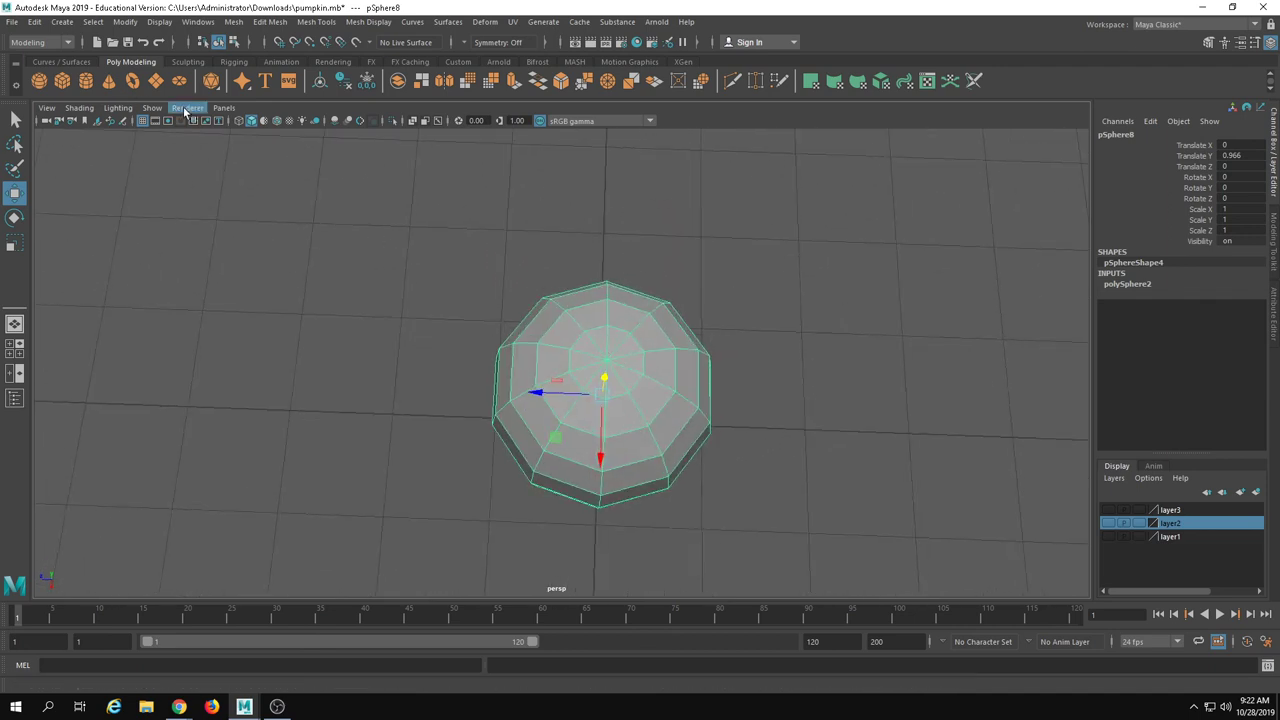
# - Select the triangular pole faces of the sphere in the top view and delete them
pyautogui.click(223, 107)
pyautogui.moveTo(294, 147)
pyautogui.click(387, 175)
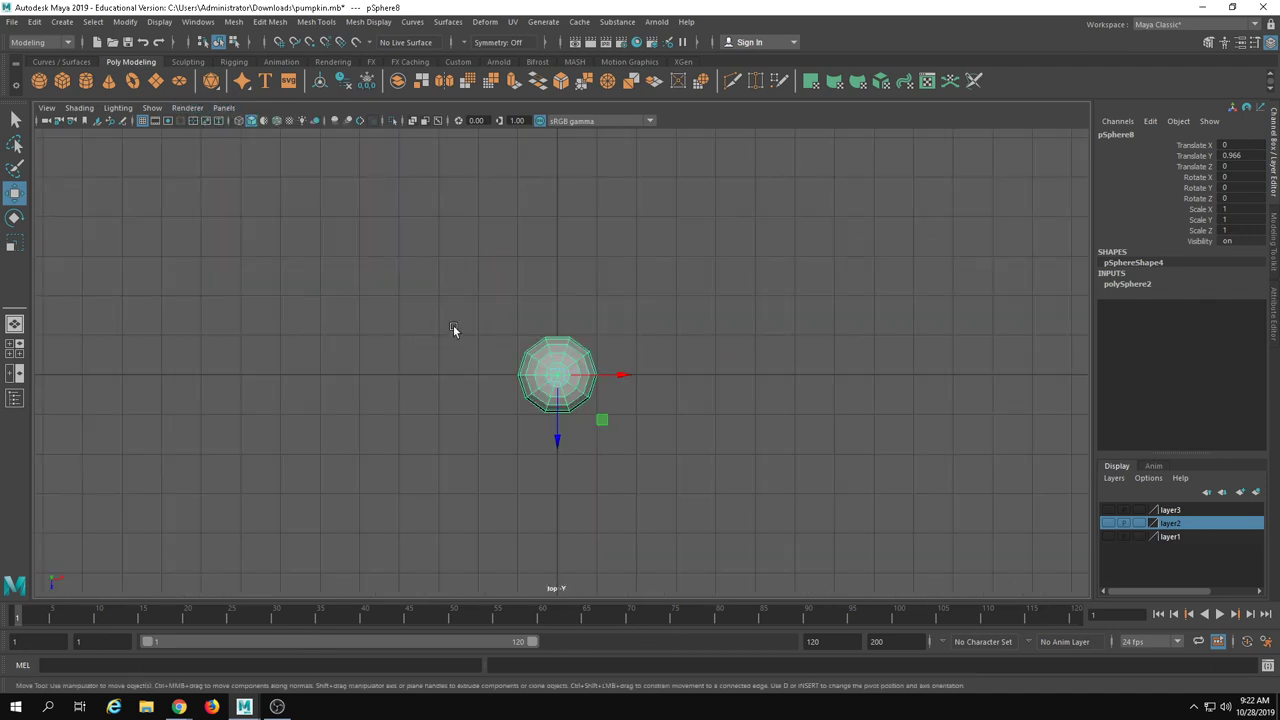
pyautogui.scroll(3, 480, 338)
pyautogui.moveTo(591, 472); pyautogui.dragTo(451, 430, button='right')
pyautogui.scroll(7, 1084, 430)
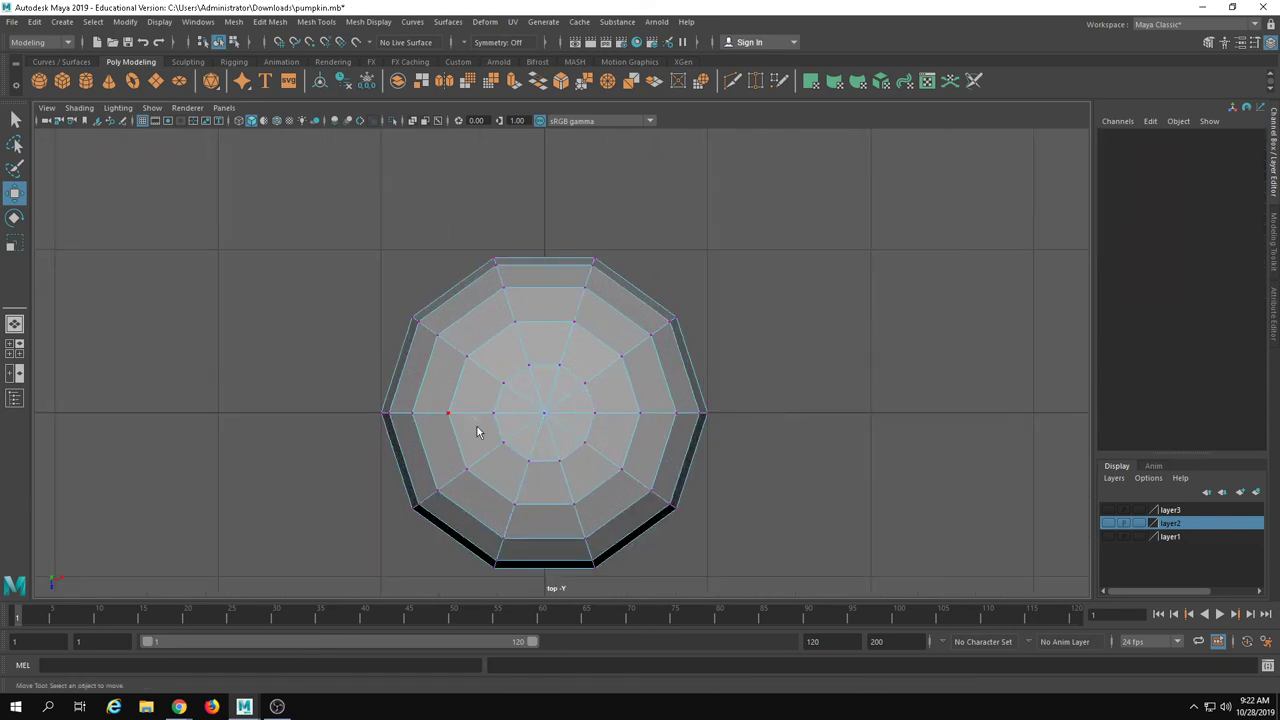
pyautogui.moveTo(470, 339); pyautogui.dragTo(483, 378, button='right')
pyautogui.moveTo(510, 393); pyautogui.dragTo(566, 434)
pyautogui.press('Delete')
# - Return to the perspective view and put the sphere back in object mode
pyautogui.click(230, 107)
pyautogui.moveTo(251, 120)
pyautogui.click(385, 120)
pyautogui.keyDown('alt'); pyautogui.moveTo(614, 460); pyautogui.dragTo(625, 408); pyautogui.keyUp('alt')
pyautogui.keyDown('alt'); pyautogui.moveTo(737, 401); pyautogui.dragTo(738, 362); pyautogui.keyUp('alt')
pyautogui.moveTo(712, 323); pyautogui.dragTo(836, 262, button='right')
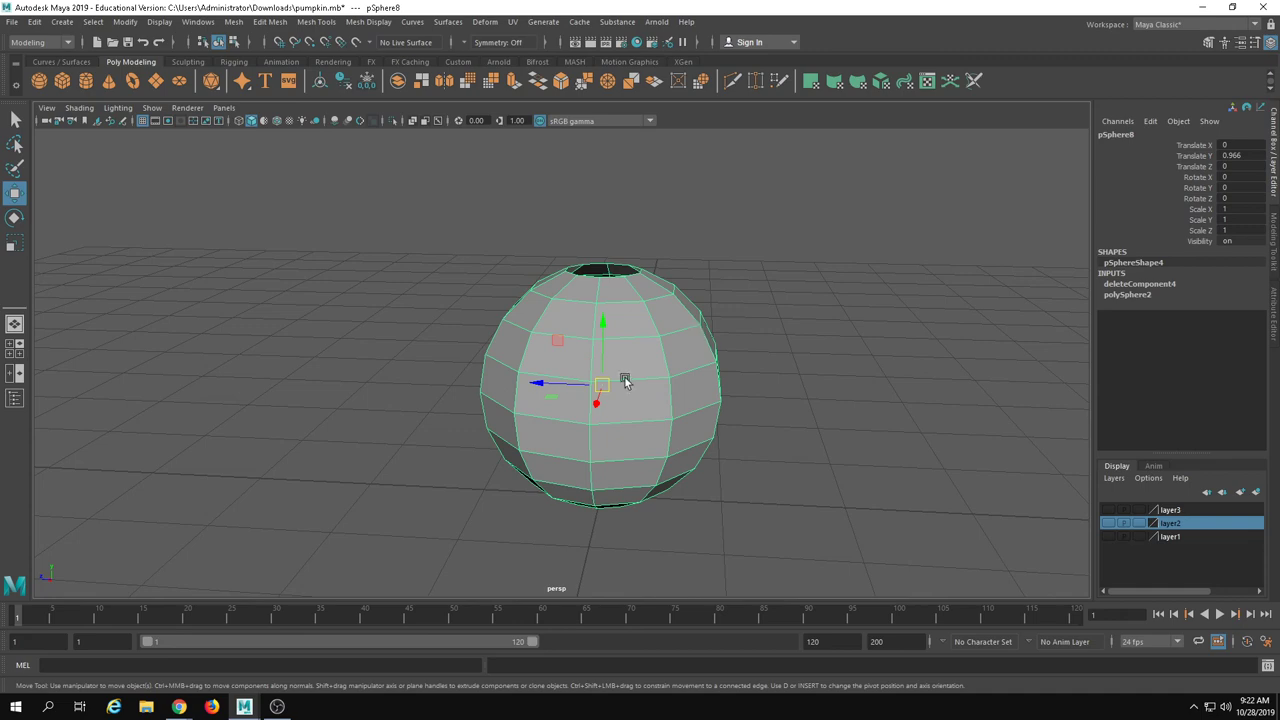
# - Leave the edge loop command unused and undo the deletion of the sphere's pole faces
pyautogui.keyDown('alt'); pyautogui.moveTo(521, 378); pyautogui.dragTo(490, 372); pyautogui.keyUp('alt')
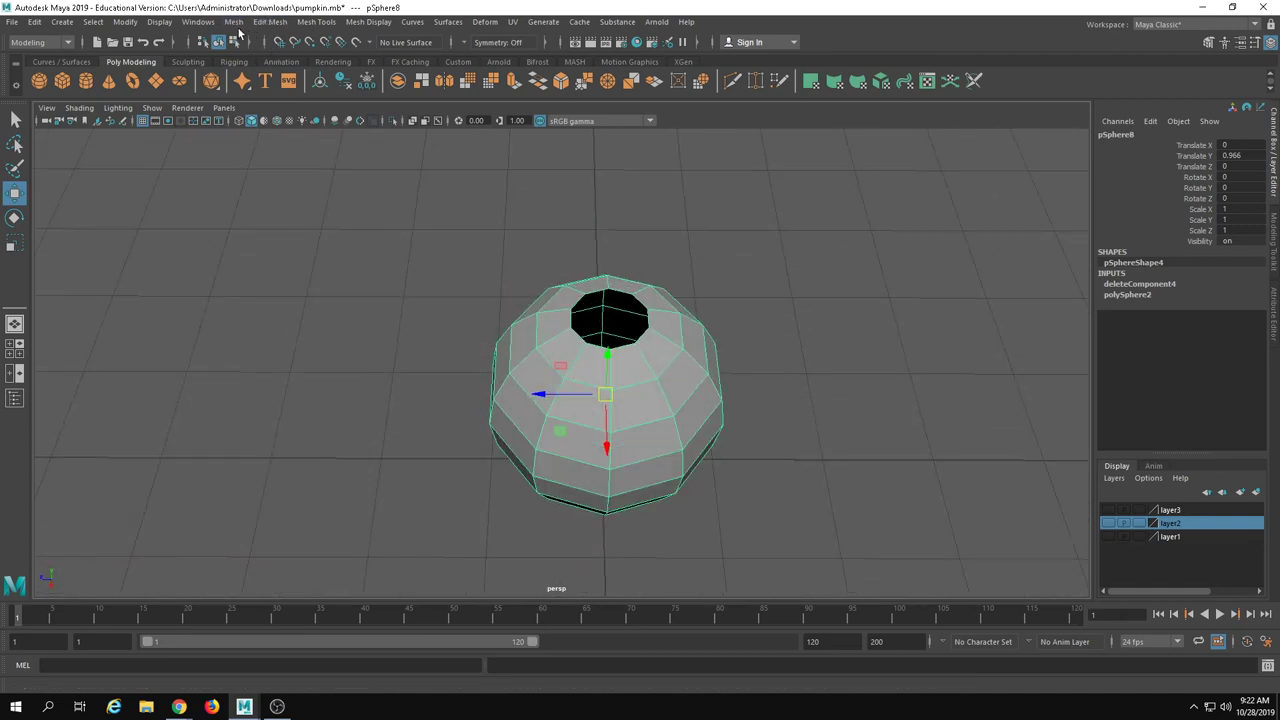
pyautogui.click(320, 22)
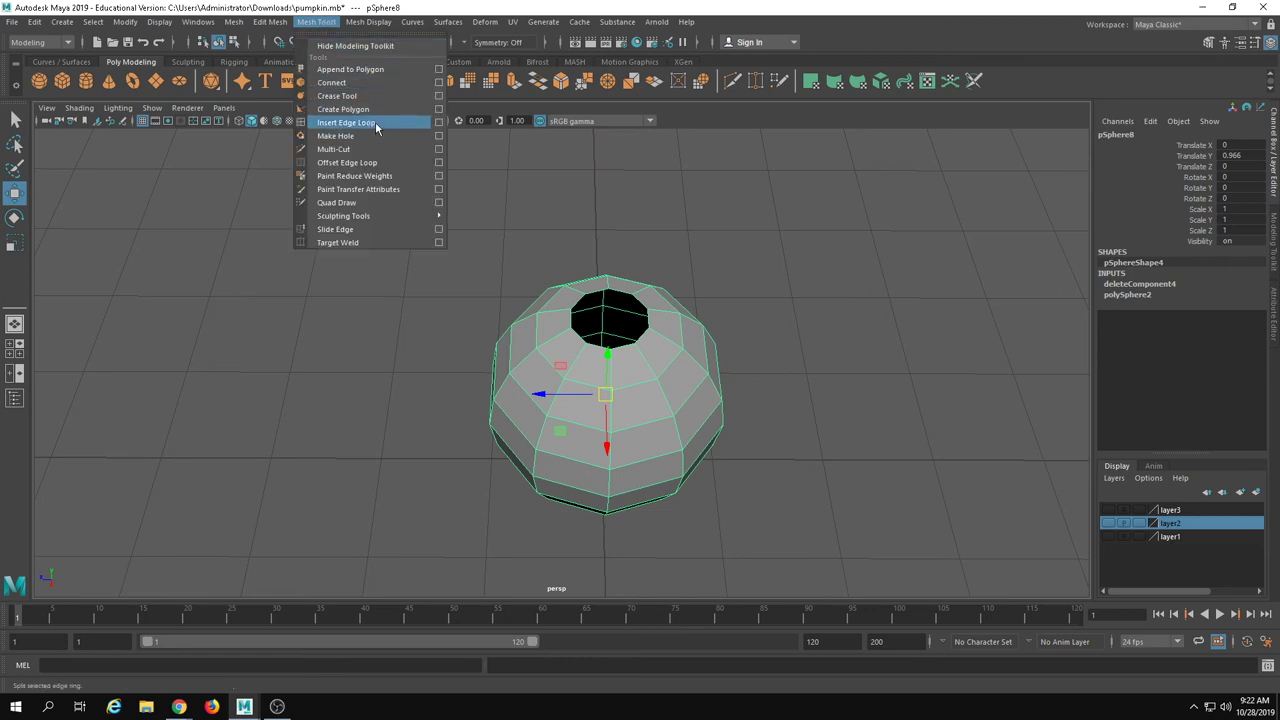
pyautogui.click(798, 318)
pyautogui.keyDown('alt'); pyautogui.moveTo(749, 366); pyautogui.dragTo(753, 364); pyautogui.keyUp('alt')
pyautogui.click(563, 361)
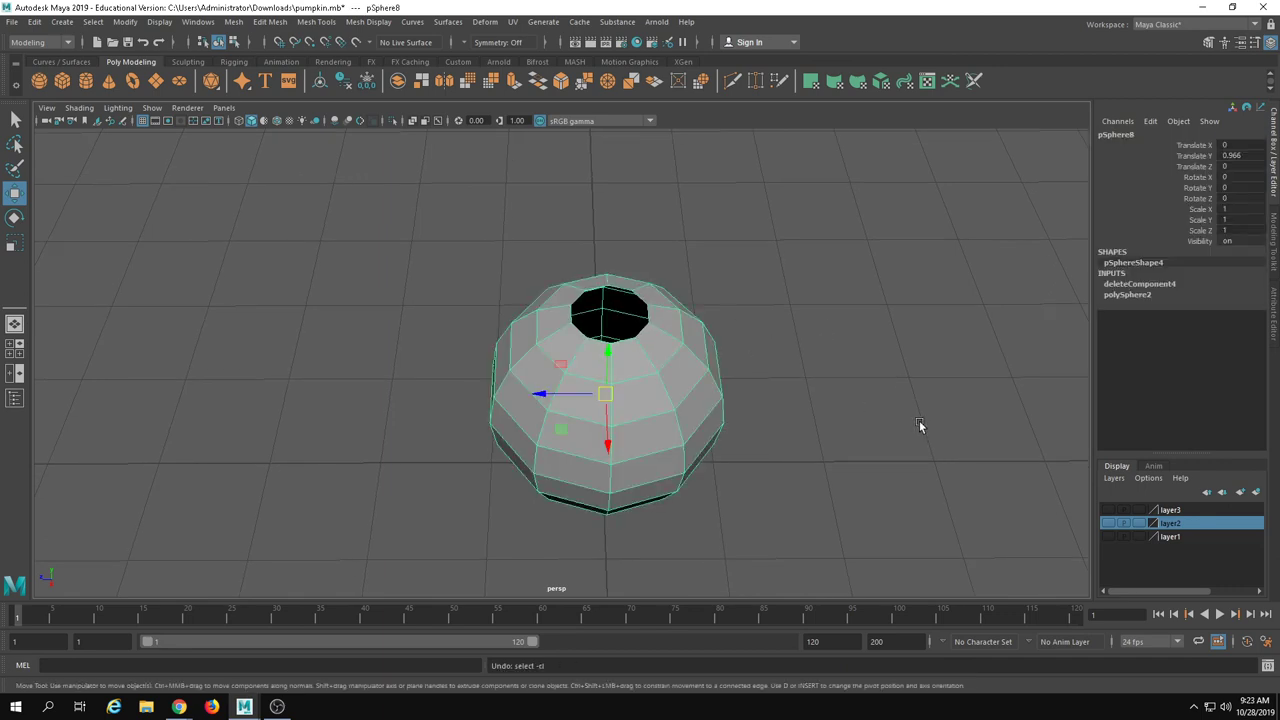
pyautogui.hotkey('ctrl', 'z')
pyautogui.hotkey('ctrl', 'z')
pyautogui.hotkey('ctrl', 'z')
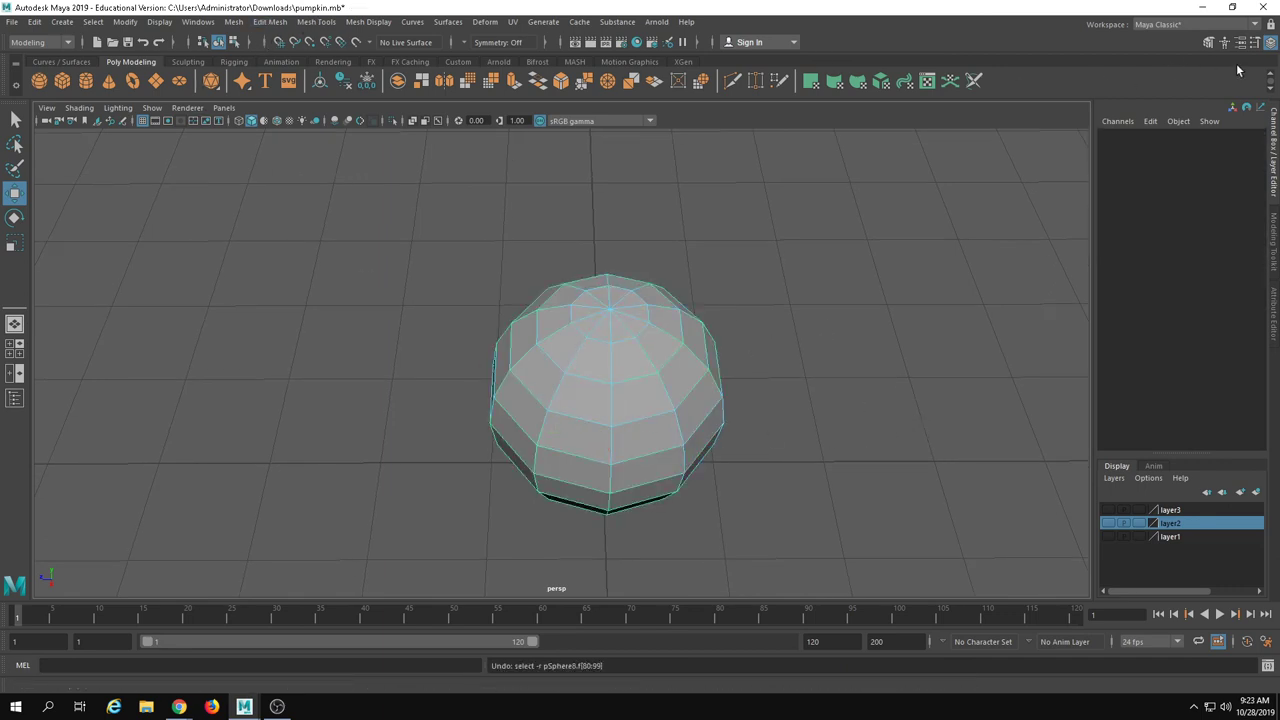
# - Show the Modeling Toolkit and start the Multi-Cut tool on the sphere
pyautogui.click(1271, 335)
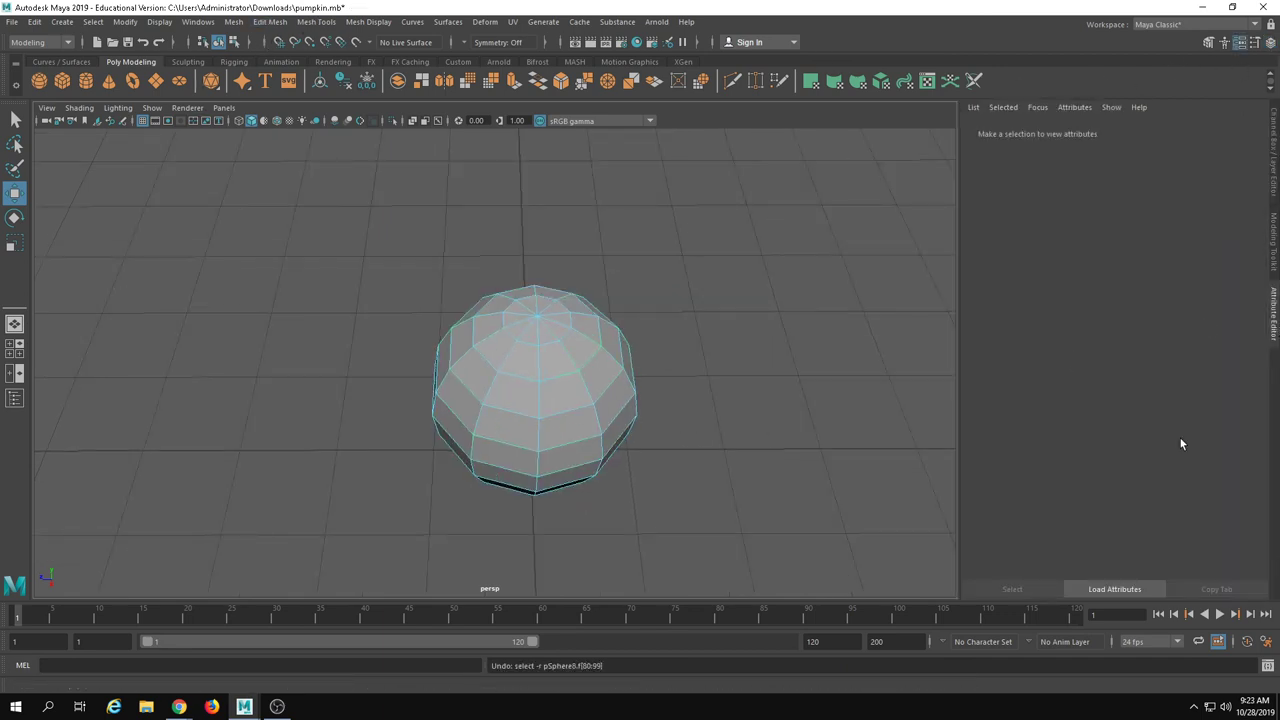
pyautogui.click(1210, 42)
pyautogui.click(1135, 498)
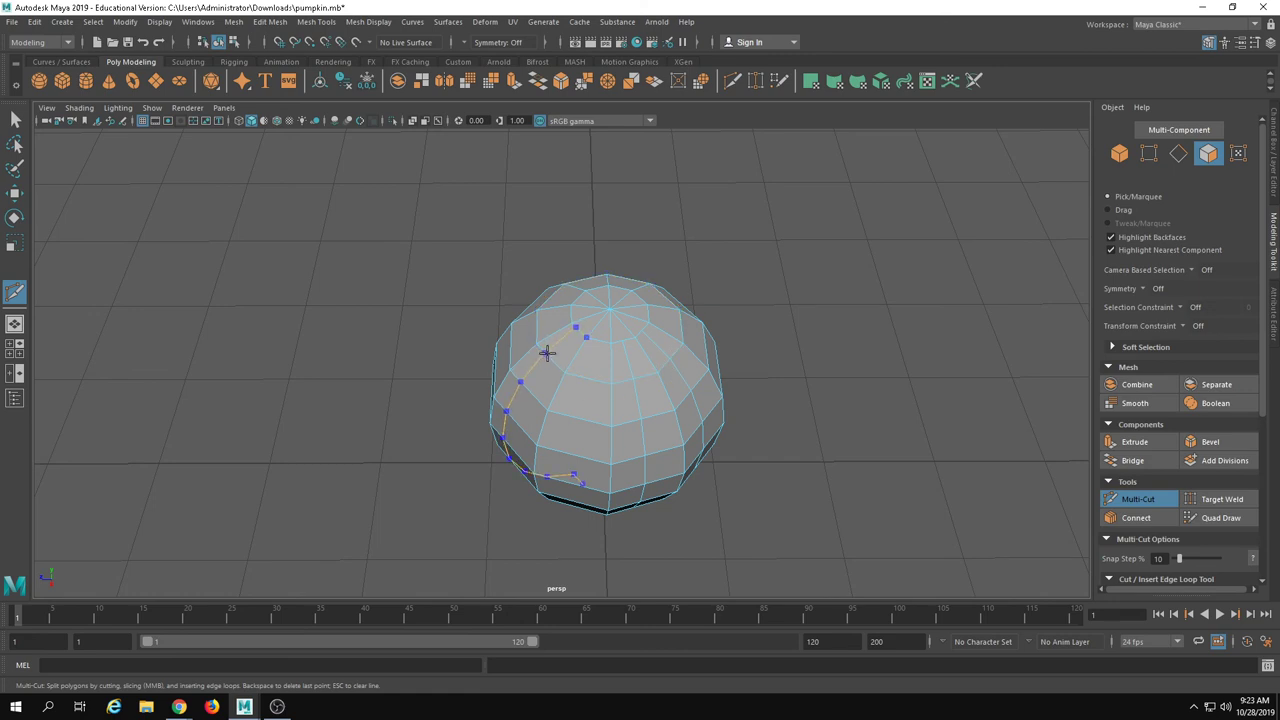
# - Try inserting vertical edge loops through the closed sphere with Multi-Cut
pyautogui.keyDown('alt'); pyautogui.moveTo(566, 294); pyautogui.dragTo(571, 340); pyautogui.keyUp('alt')
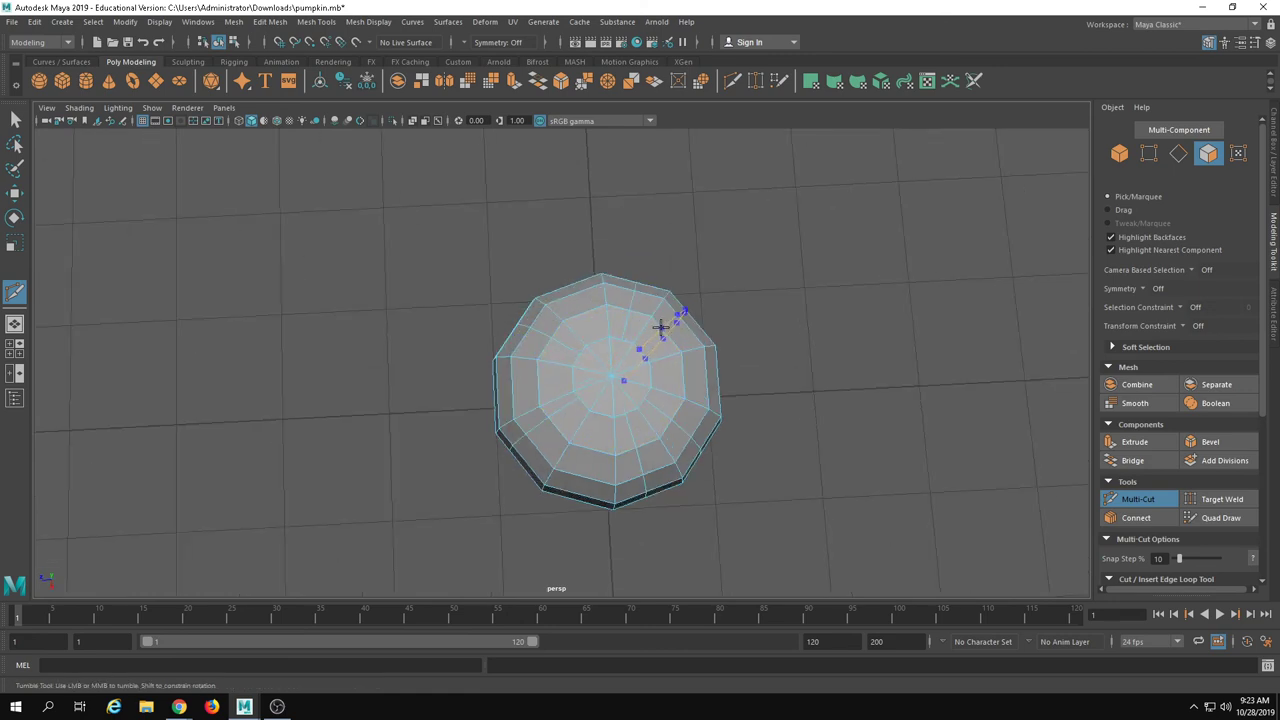
pyautogui.scroll(4, 580, 390)
pyautogui.press('w')
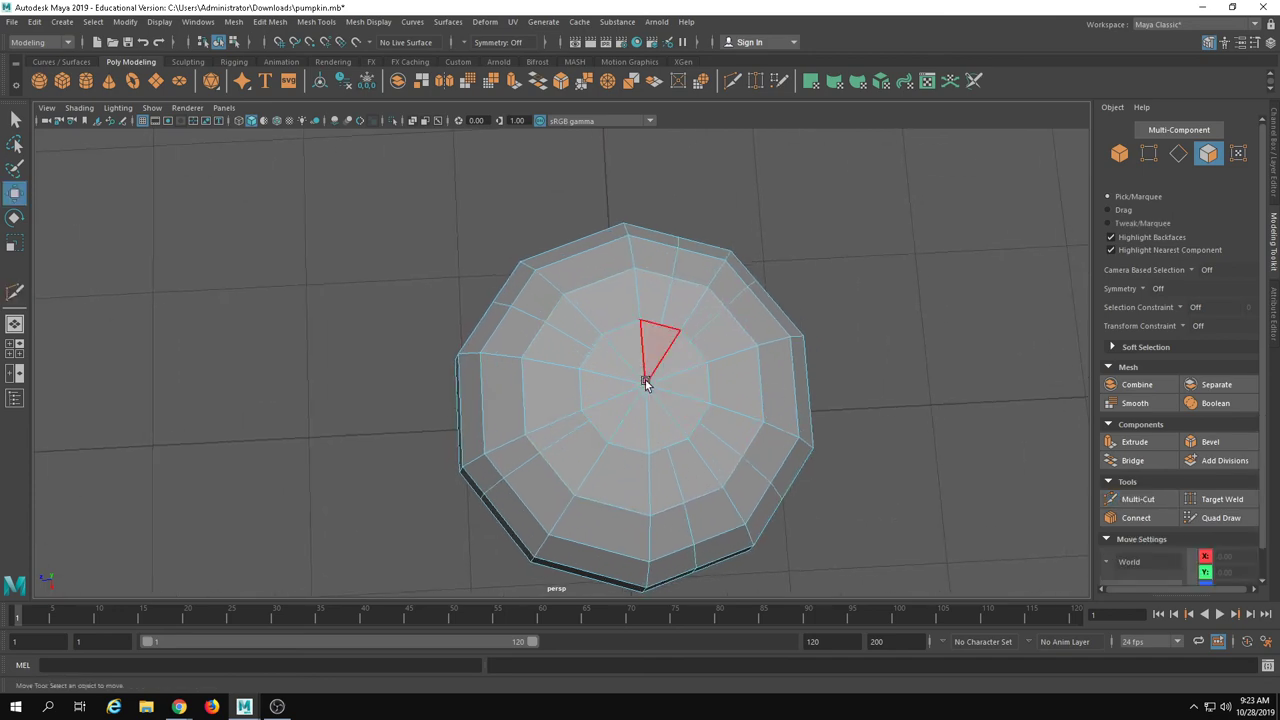
pyautogui.keyDown('alt'); pyautogui.moveTo(664, 403); pyautogui.dragTo(601, 446); pyautogui.keyUp('alt')
pyautogui.keyDown('alt'); pyautogui.moveTo(666, 527); pyautogui.dragTo(572, 461); pyautogui.keyUp('alt')
pyautogui.keyDown('alt'); pyautogui.moveTo(731, 523); pyautogui.dragTo(642, 448); pyautogui.keyUp('alt')
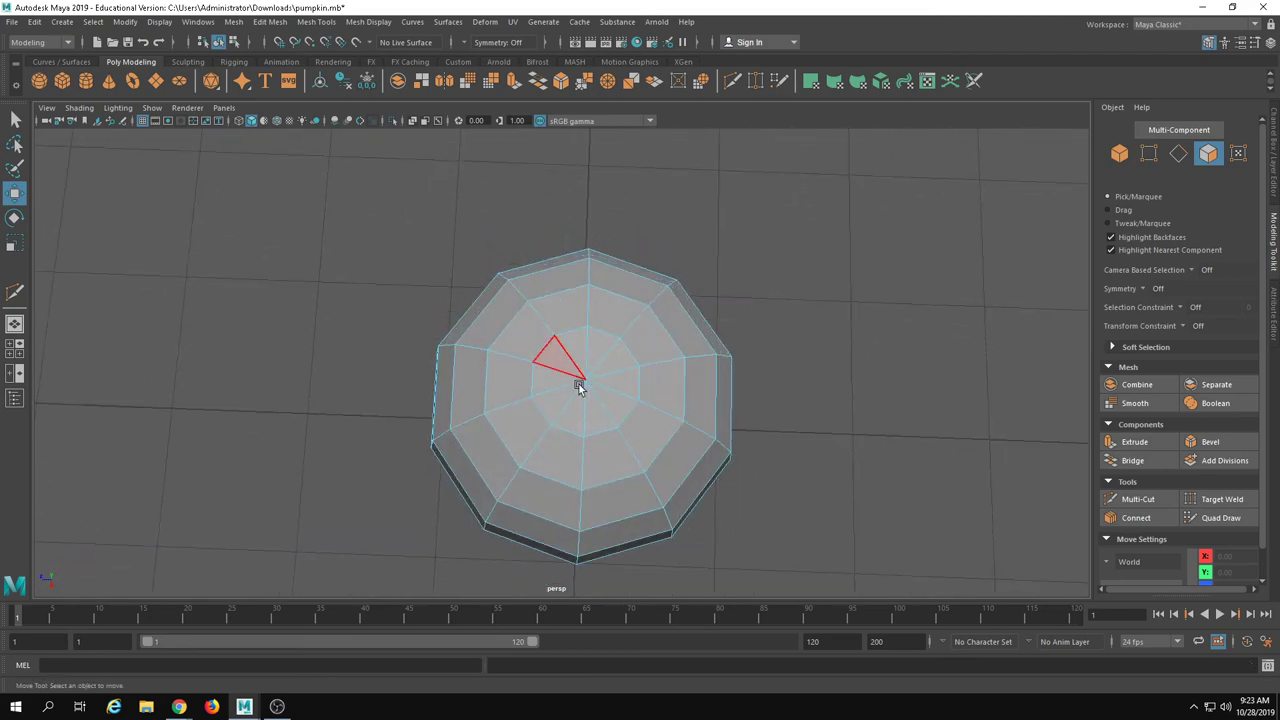
# - Select the triangular faces at the sphere's poles, delete them, and return the sphere to object mode
pyautogui.keyDown('alt'); pyautogui.moveTo(583, 386); pyautogui.dragTo(580, 366); pyautogui.keyUp('alt')
pyautogui.moveTo(568, 386); pyautogui.dragTo(608, 422)
pyautogui.keyDown('alt'); pyautogui.moveTo(640, 448); pyautogui.dragTo(413, 549, button='right'); pyautogui.keyUp('alt')
pyautogui.keyDown('alt'); pyautogui.moveTo(413, 548); pyautogui.dragTo(497, 380); pyautogui.keyUp('alt')
pyautogui.press('Delete')
pyautogui.keyDown('alt'); pyautogui.moveTo(666, 332); pyautogui.dragTo(684, 440); pyautogui.keyUp('alt')
pyautogui.moveTo(660, 380); pyautogui.dragTo(726, 322, button='right')
pyautogui.keyDown('alt'); pyautogui.moveTo(726, 322); pyautogui.dragTo(738, 400); pyautogui.keyUp('alt')
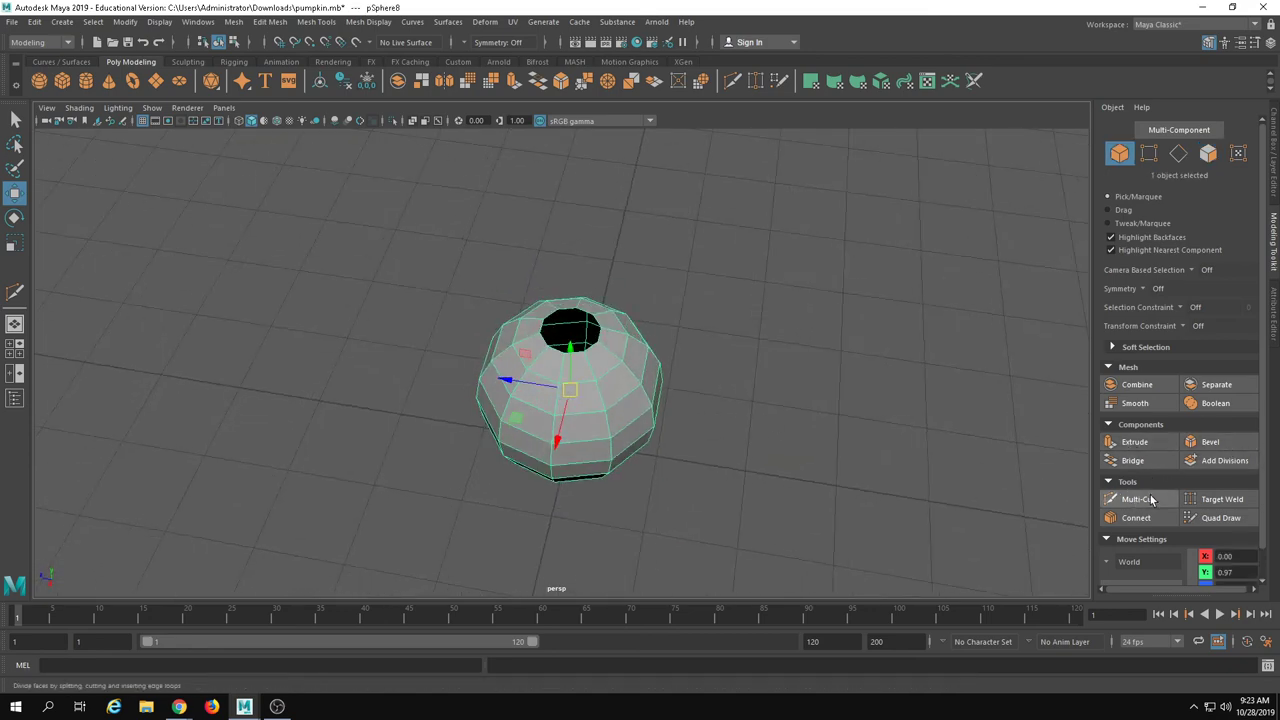
# - Insert vertical edge loops through the open sphere's segments with Multi-Cut, and switch back to the Move tool
pyautogui.click(314, 23)
pyautogui.moveTo(704, 411); pyautogui.dragTo(728, 415, button='right')
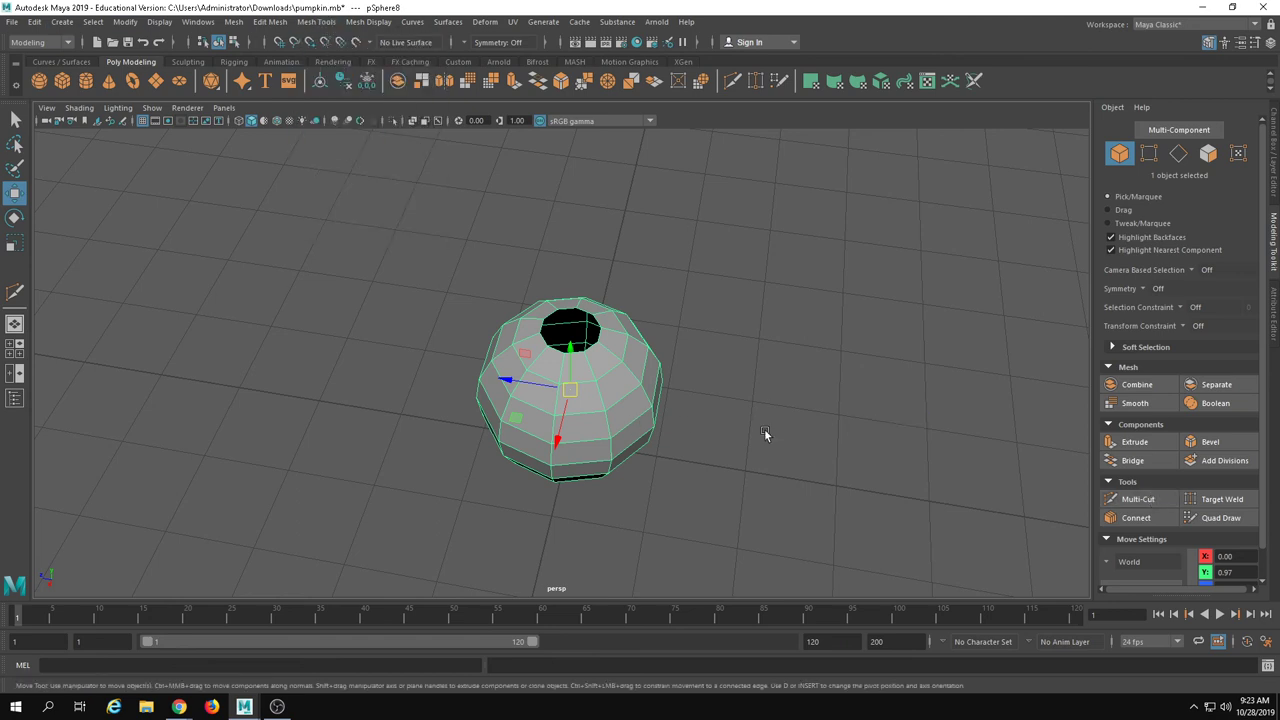
pyautogui.press('F8')
pyautogui.click(1137, 498)
pyautogui.keyDown('alt'); pyautogui.moveTo(600, 370); pyautogui.dragTo(575, 413); pyautogui.keyUp('alt')
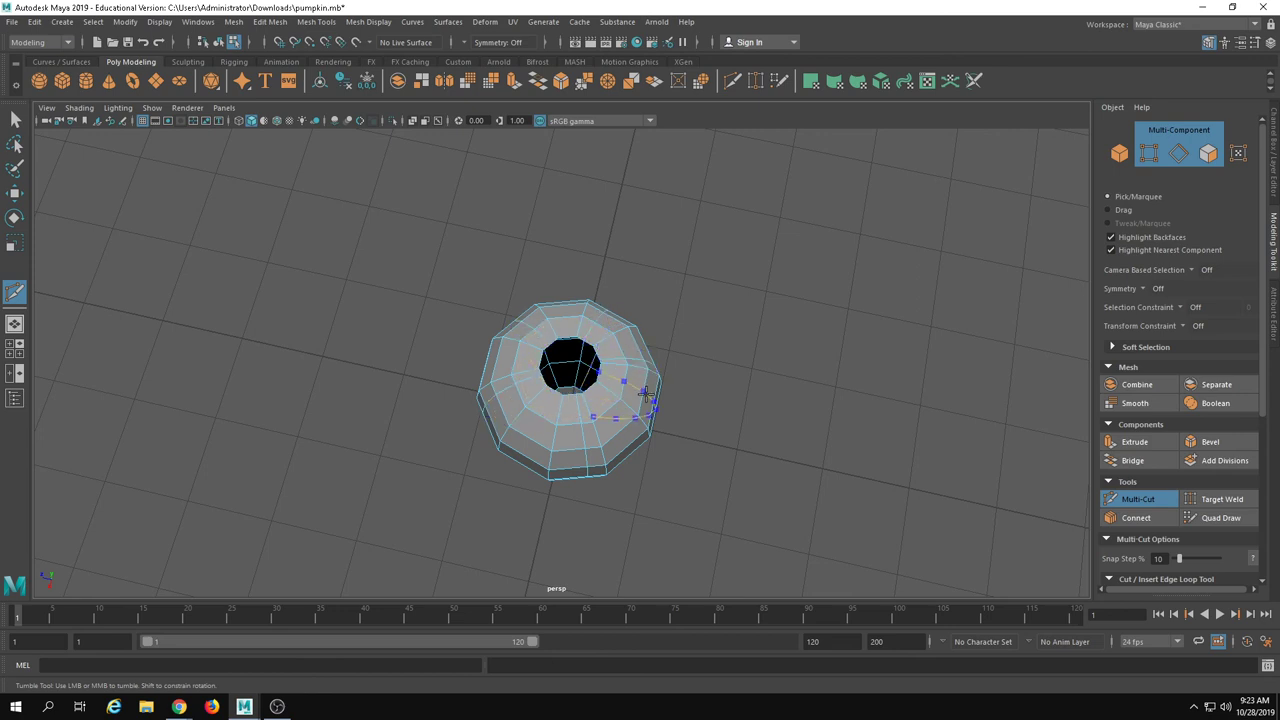
pyautogui.keyDown('alt'); pyautogui.moveTo(646, 423); pyautogui.dragTo(757, 452); pyautogui.keyUp('alt')
pyautogui.press('w')
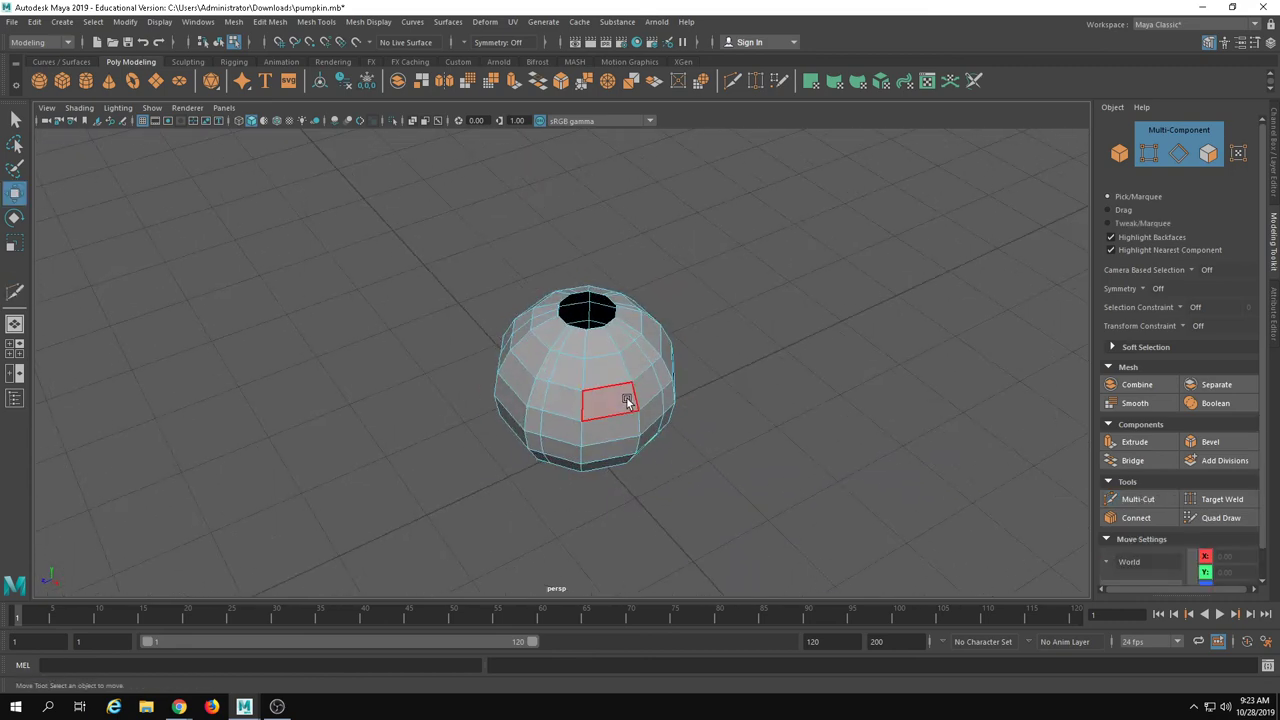
# - Try selecting every other vertical edge loop around the sphere in edge mode, start Multi-Cut, and return to the Move tool
pyautogui.keyDown('alt'); pyautogui.moveTo(629, 400); pyautogui.dragTo(900, 478, button='right'); pyautogui.keyUp('alt')
pyautogui.keyDown('alt'); pyautogui.moveTo(531, 417); pyautogui.dragTo(545, 435); pyautogui.keyUp('alt')
pyautogui.moveTo(574, 482); pyautogui.dragTo(571, 446, button='right')
pyautogui.keyDown('alt'); pyautogui.moveTo(597, 466); pyautogui.dragTo(607, 417); pyautogui.keyUp('alt')
pyautogui.doubleClick(645, 352)
pyautogui.keyDown('alt'); pyautogui.moveTo(626, 337); pyautogui.dragTo(575, 410); pyautogui.keyUp('alt')
pyautogui.keyDown('shift'); pyautogui.doubleClick(563, 318); pyautogui.keyUp('shift')
pyautogui.keyDown('shift'); pyautogui.doubleClick(506, 325); pyautogui.keyUp('shift')
pyautogui.keyDown('shift'); pyautogui.doubleClick(555, 428); pyautogui.keyUp('shift')
pyautogui.keyDown('shift'); pyautogui.doubleClick(508, 408); pyautogui.keyUp('shift')
pyautogui.click(1137, 498)
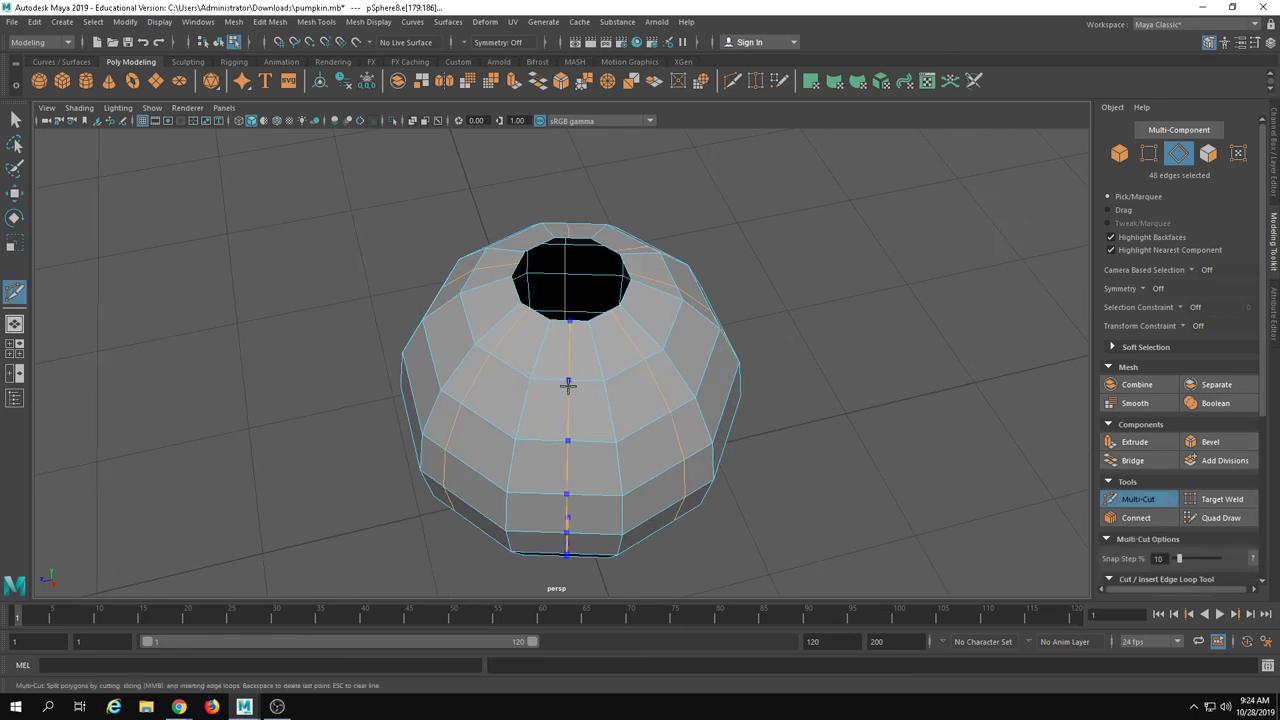
pyautogui.press('w')
# - Select every other vertical edge loop around the sphere and scale the loops inward to form the pumpkin's grooves
pyautogui.doubleClick(656, 393)
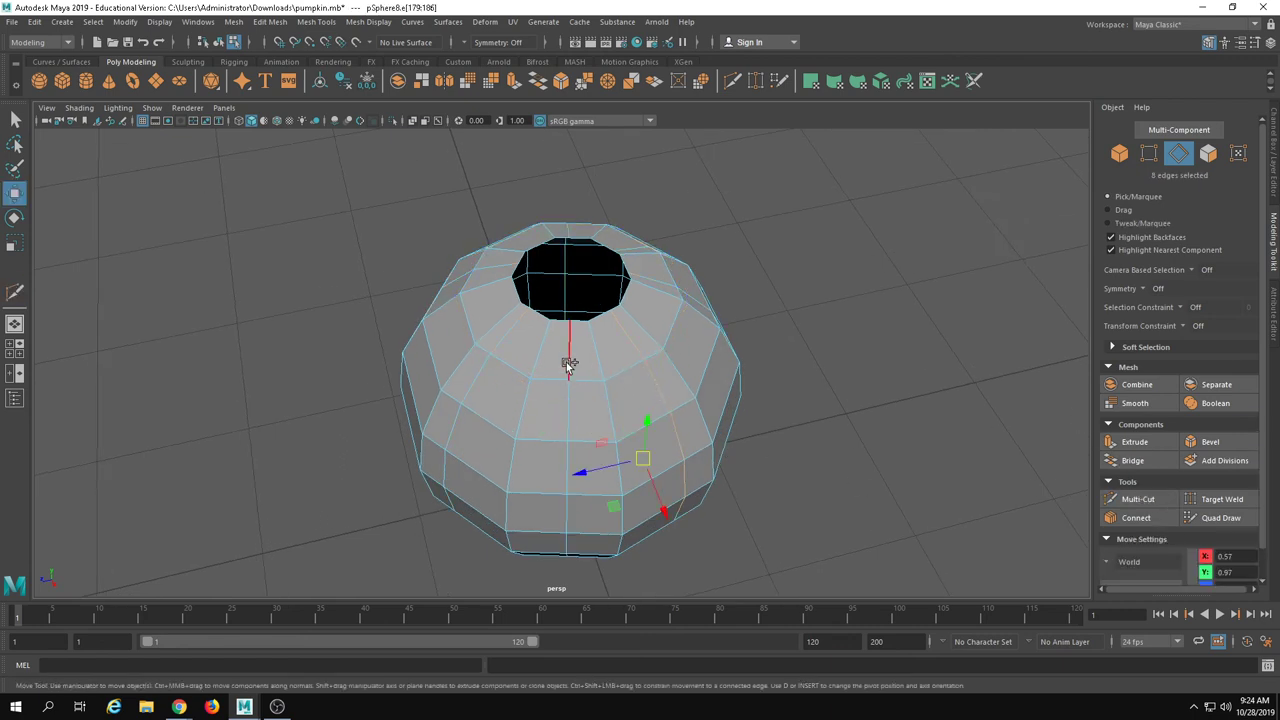
pyautogui.keyDown('shift'); pyautogui.doubleClick(477, 270); pyautogui.keyUp('shift')
pyautogui.keyDown('alt'); pyautogui.moveTo(477, 270); pyautogui.dragTo(566, 257); pyautogui.keyUp('alt')
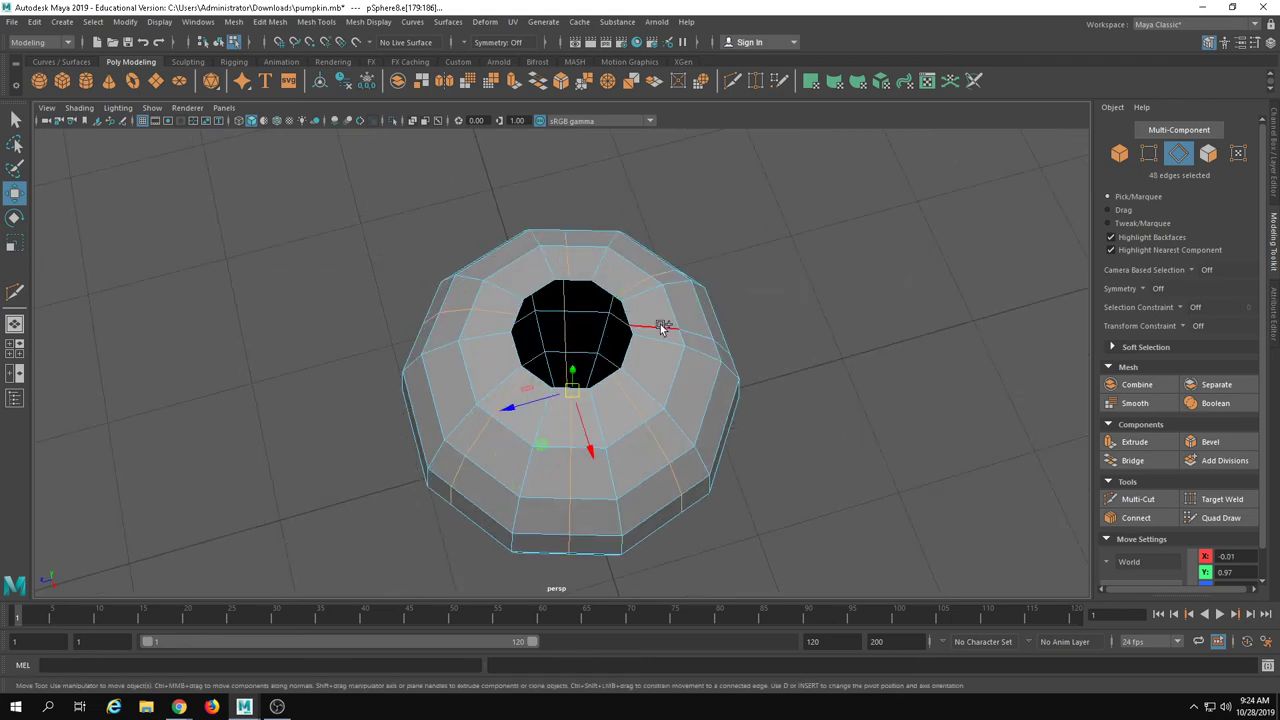
pyautogui.keyDown('shift'); pyautogui.doubleClick(590, 368); pyautogui.keyUp('shift')
pyautogui.press('r')
pyautogui.keyDown('alt'); pyautogui.moveTo(611, 371); pyautogui.dragTo(575, 290); pyautogui.keyUp('alt')
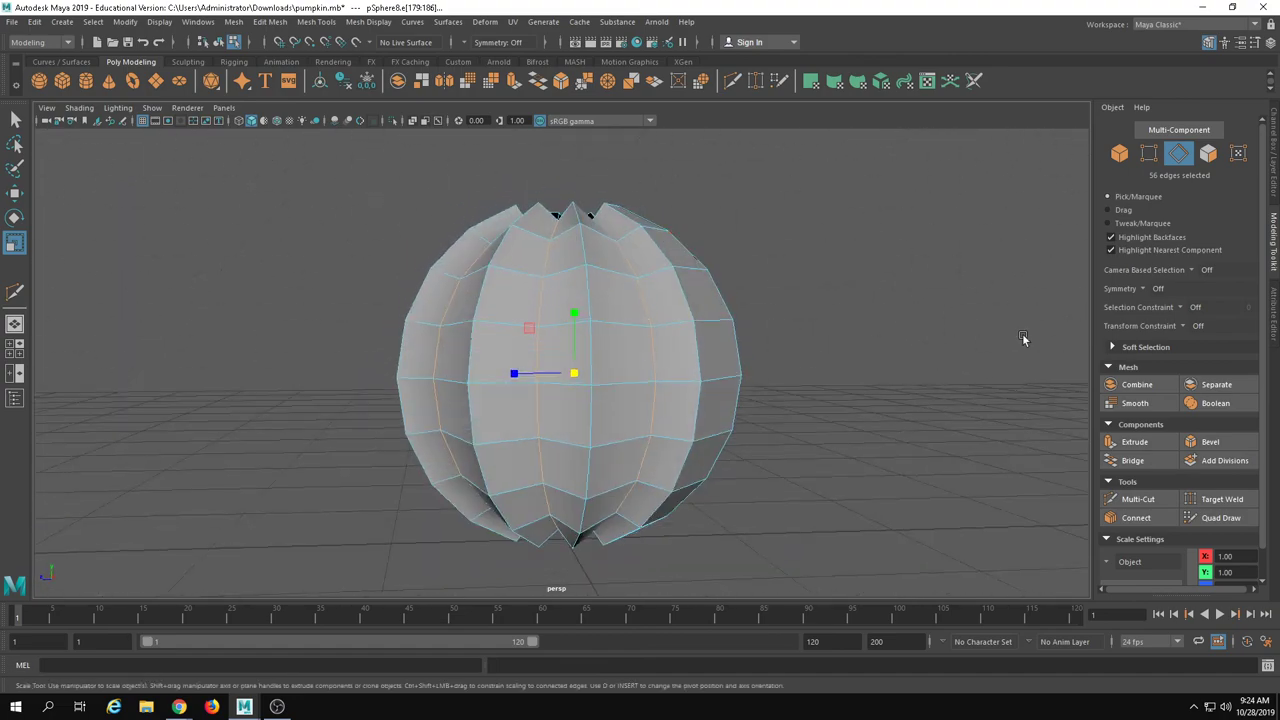
# - Bevel the groove edge loops and preview the mesh smoothed in object mode
pyautogui.click(1214, 444)
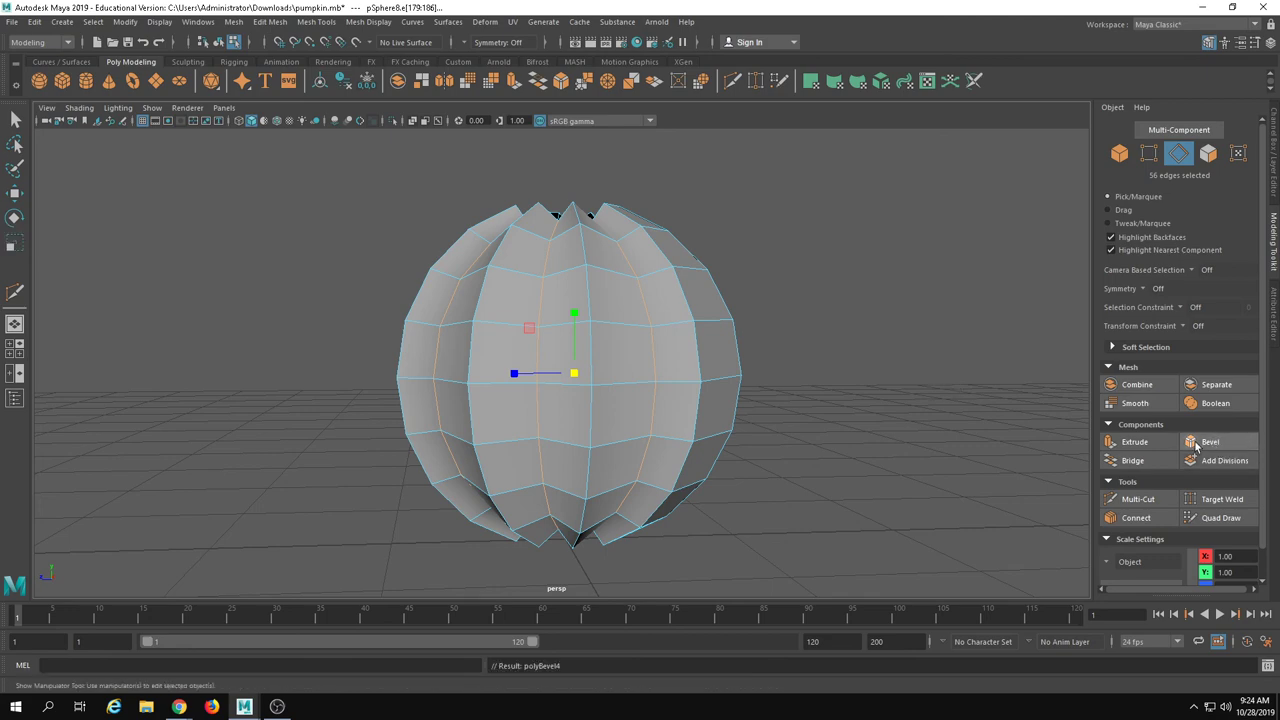
pyautogui.keyDown('alt'); pyautogui.moveTo(803, 290); pyautogui.dragTo(765, 420); pyautogui.keyUp('alt')
pyautogui.moveTo(606, 362); pyautogui.dragTo(766, 275, button='right')
pyautogui.press('3')
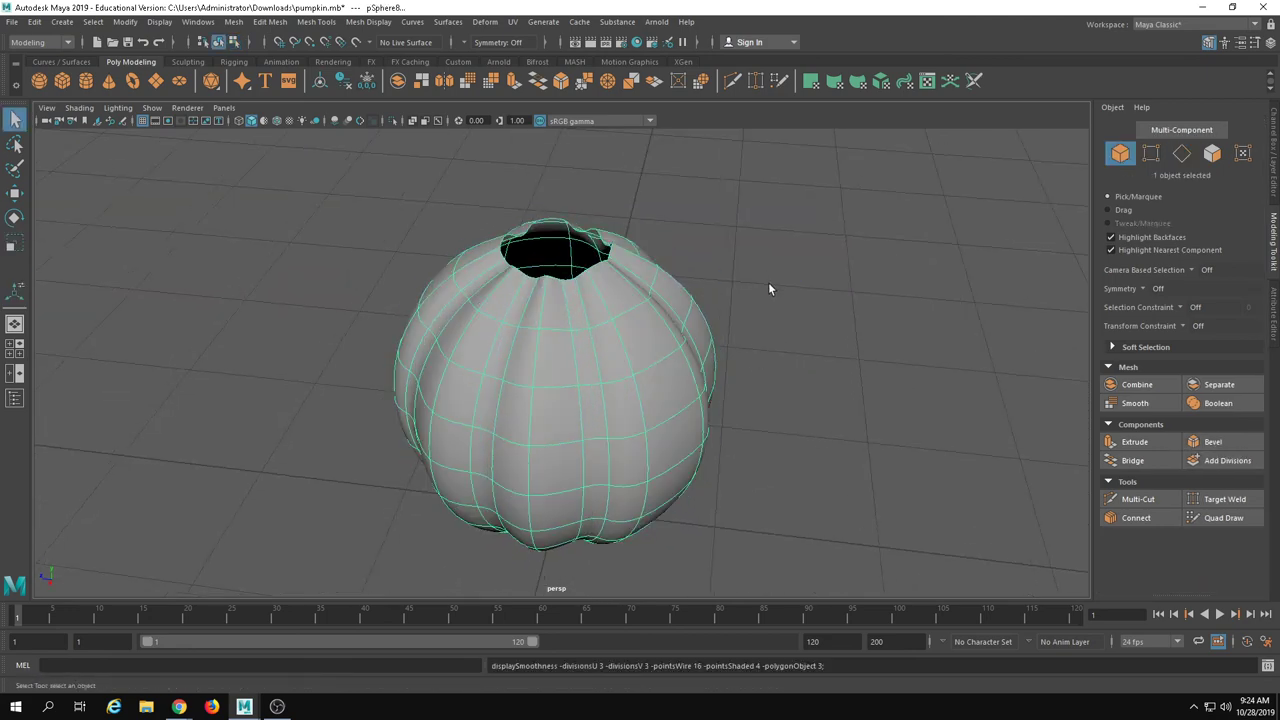
pyautogui.click(773, 298)
pyautogui.keyDown('alt'); pyautogui.moveTo(773, 422); pyautogui.dragTo(697, 317); pyautogui.keyUp('alt')
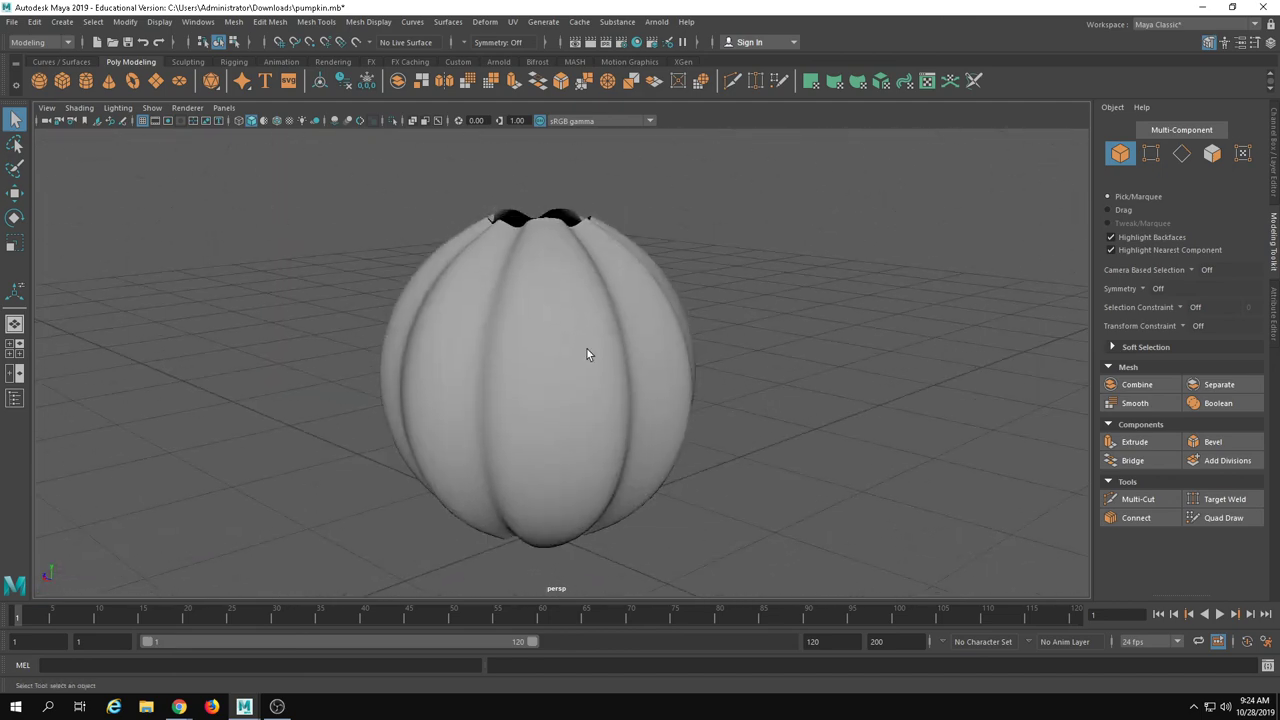
pyautogui.click(610, 366)
pyautogui.keyDown('alt'); pyautogui.moveTo(610, 366); pyautogui.dragTo(660, 400); pyautogui.keyUp('alt')
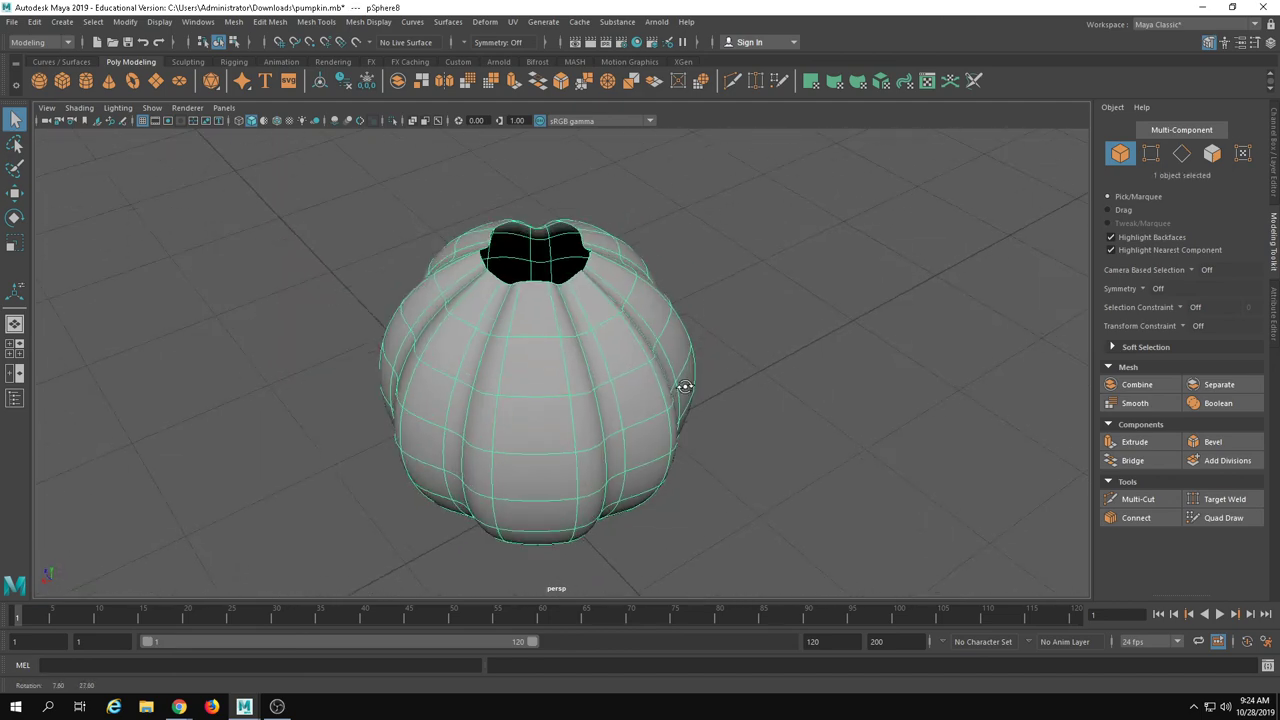
# - Undo the bevel and show the mesh unsmoothed
pyautogui.hotkey('ctrl', 'z')
pyautogui.hotkey('ctrl', 'z')
pyautogui.hotkey('ctrl', 'z')
pyautogui.hotkey('ctrl', 'z')
pyautogui.hotkey('ctrl', 'z')
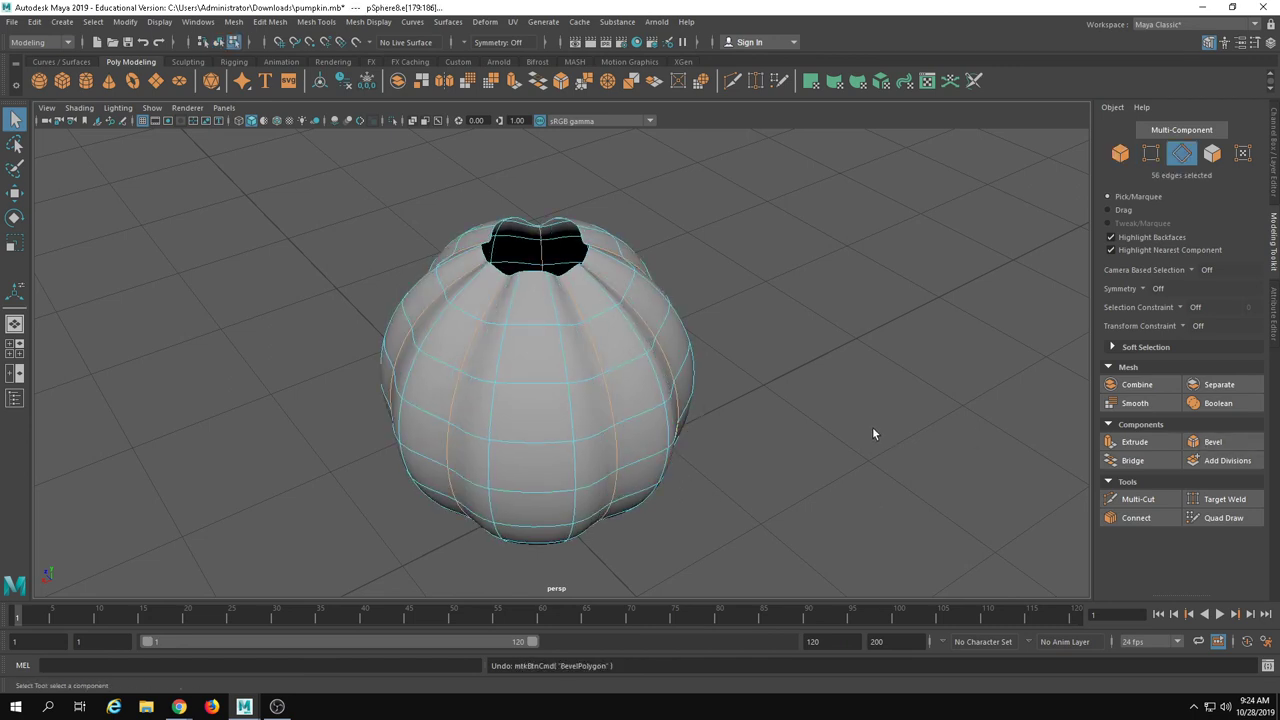
pyautogui.keyDown('alt'); pyautogui.moveTo(820, 449); pyautogui.dragTo(597, 390); pyautogui.keyUp('alt')
pyautogui.press('1')
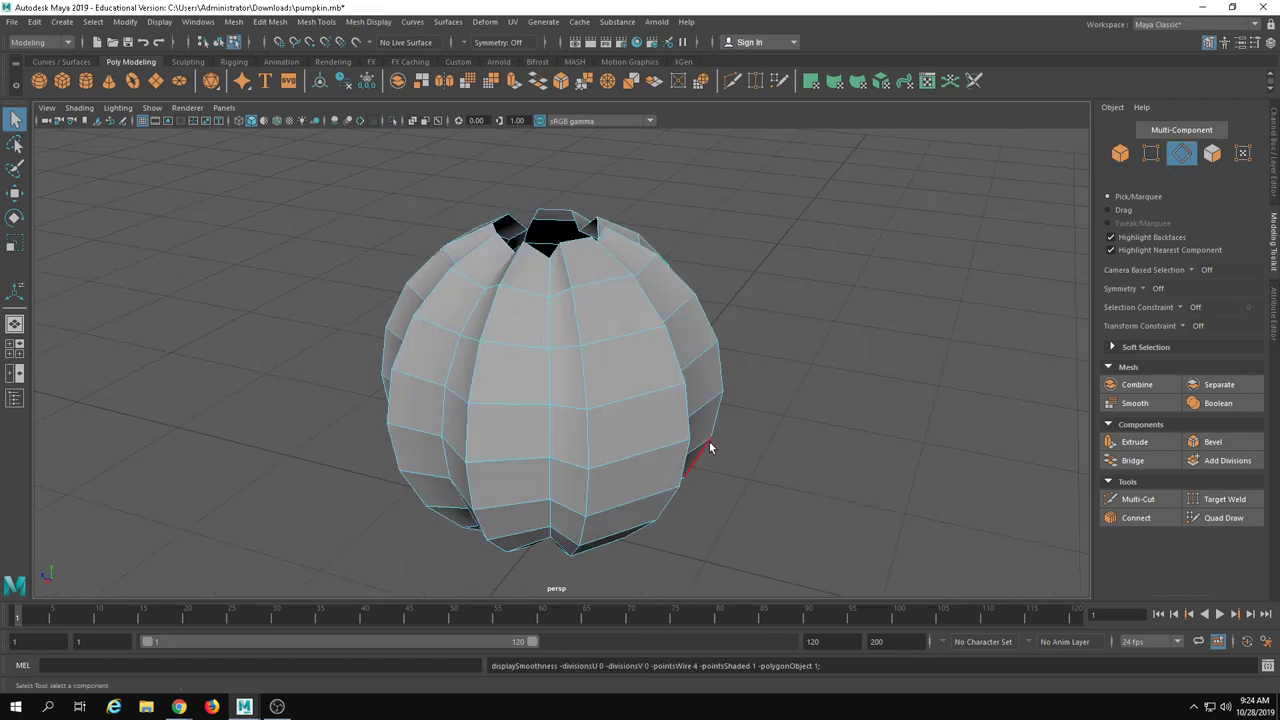
# - Preview the unbeveled mesh smoothed and examine how its grooves look from several angles
pyautogui.keyDown('alt'); pyautogui.moveTo(709, 441); pyautogui.dragTo(755, 476); pyautogui.keyUp('alt')
pyautogui.press('3')
pyautogui.click(784, 300)
pyautogui.keyDown('alt'); pyautogui.moveTo(784, 300); pyautogui.dragTo(599, 342); pyautogui.keyUp('alt')
pyautogui.hotkey('ctrl', 'z')
pyautogui.hotkey('ctrl', 'z')
pyautogui.hotkey('ctrl', 'z')
pyautogui.keyDown('alt'); pyautogui.moveTo(596, 421); pyautogui.dragTo(648, 446); pyautogui.keyUp('alt')
pyautogui.moveTo(648, 446); pyautogui.dragTo(768, 321, button='right')
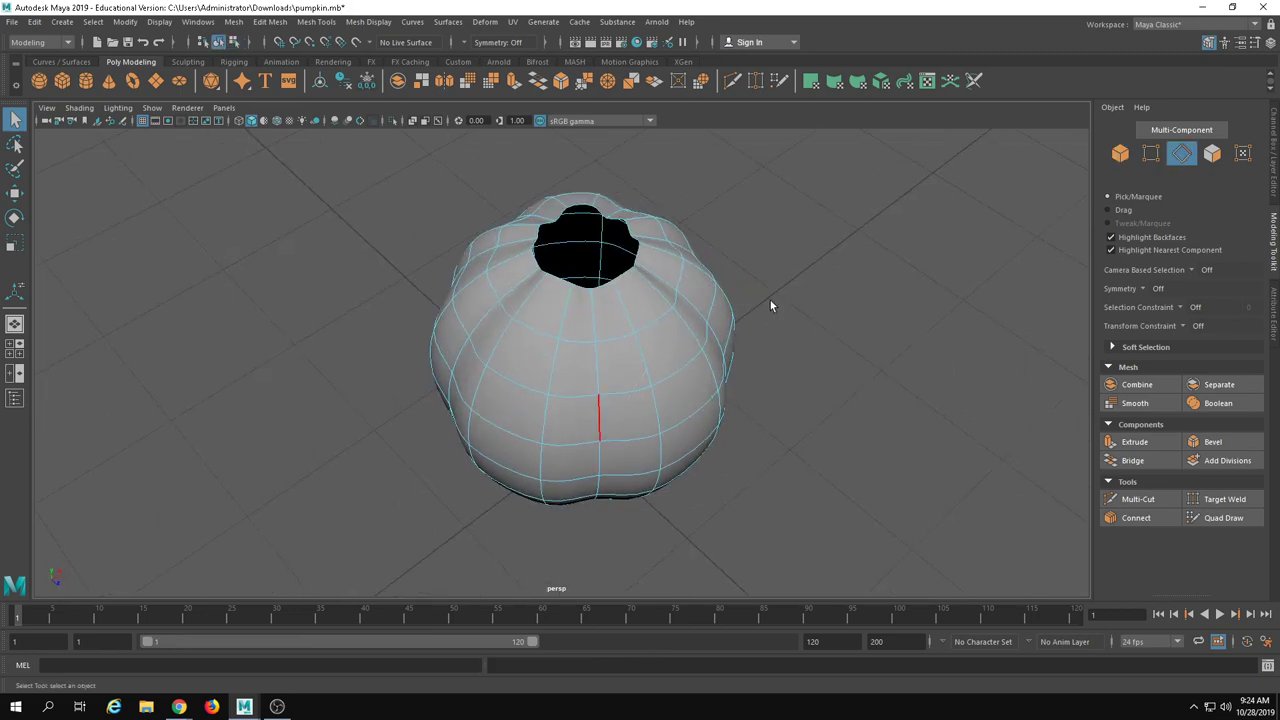
# - Restore the unsmoothed mesh's groove edge selection and bevel those edge loops
pyautogui.hotkey('ctrl', 'z')
pyautogui.hotkey('ctrl', 'z')
pyautogui.hotkey('ctrl', 'z')
pyautogui.hotkey('ctrl', 'z')
pyautogui.hotkey('ctrl', 'y')
pyautogui.click(1212, 441)
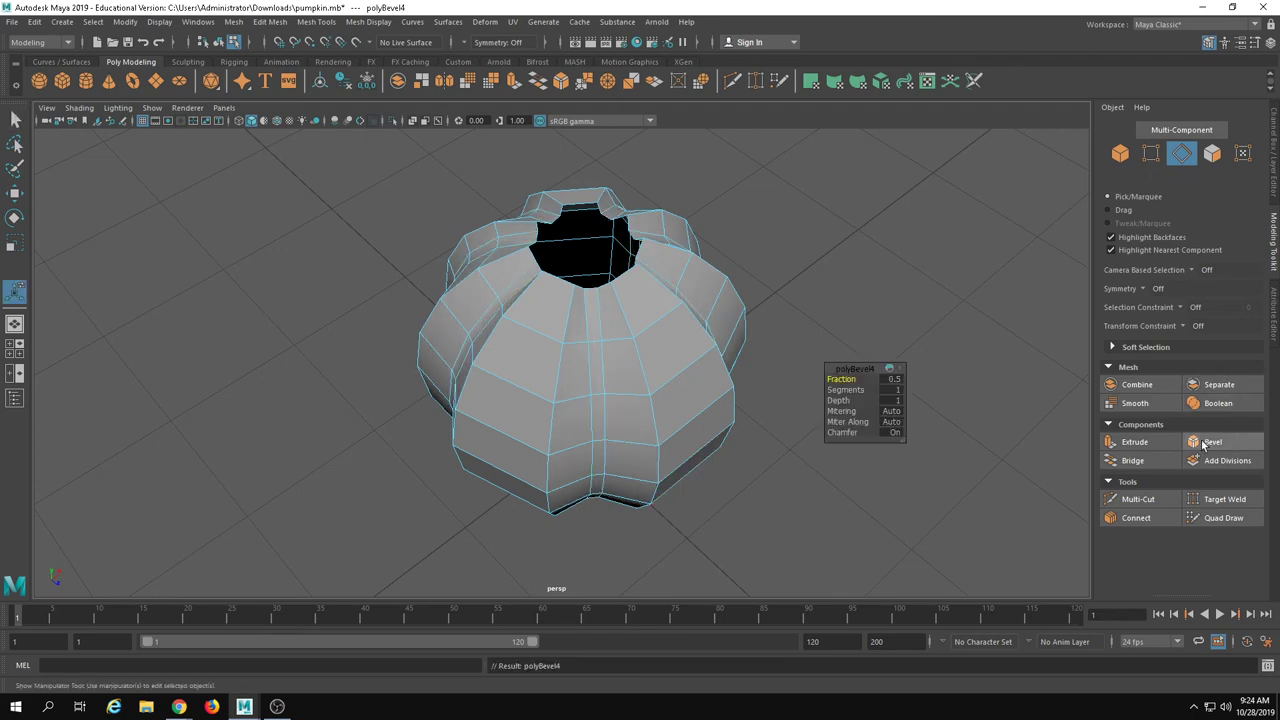
pyautogui.press('q')
# - Return to object mode and compare the beveled pumpkin in smoothed and unsmoothed display
pyautogui.moveTo(715, 300); pyautogui.dragTo(826, 201, button='right')
pyautogui.press('3')
pyautogui.click(783, 400)
pyautogui.keyDown('alt'); pyautogui.moveTo(783, 420); pyautogui.dragTo(635, 353); pyautogui.keyUp('alt')
pyautogui.click(602, 371)
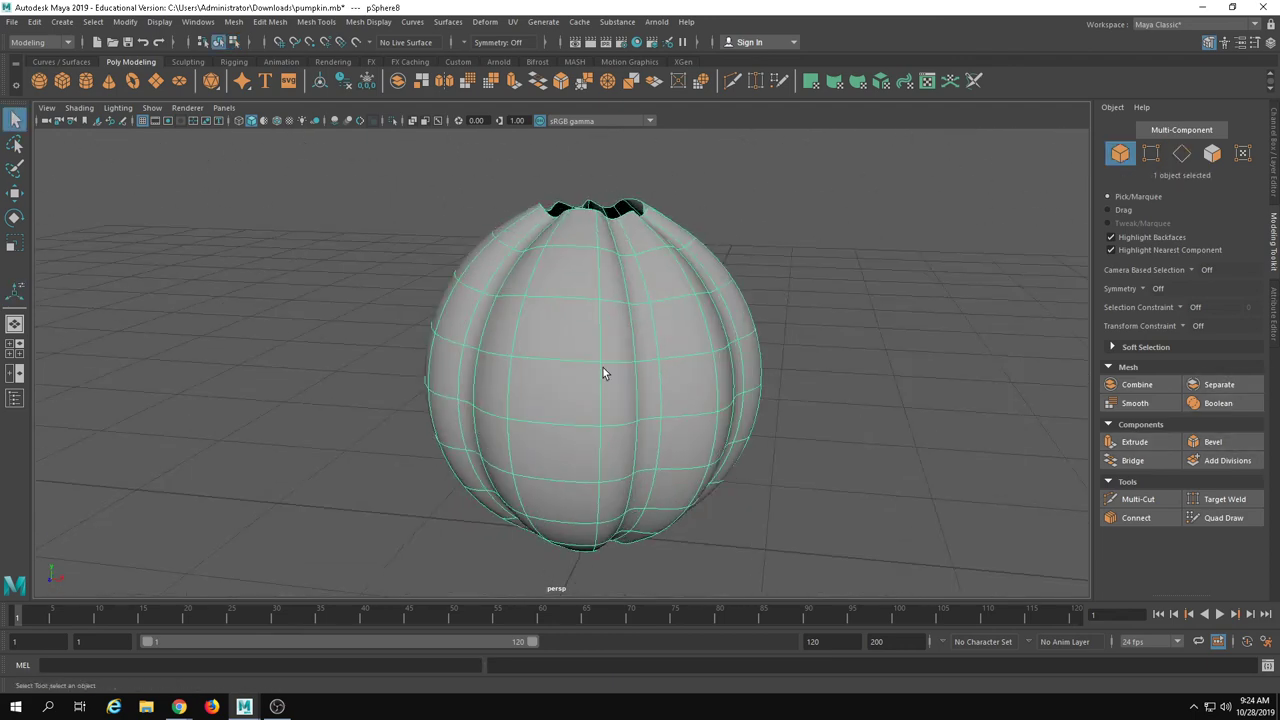
pyautogui.press('1')
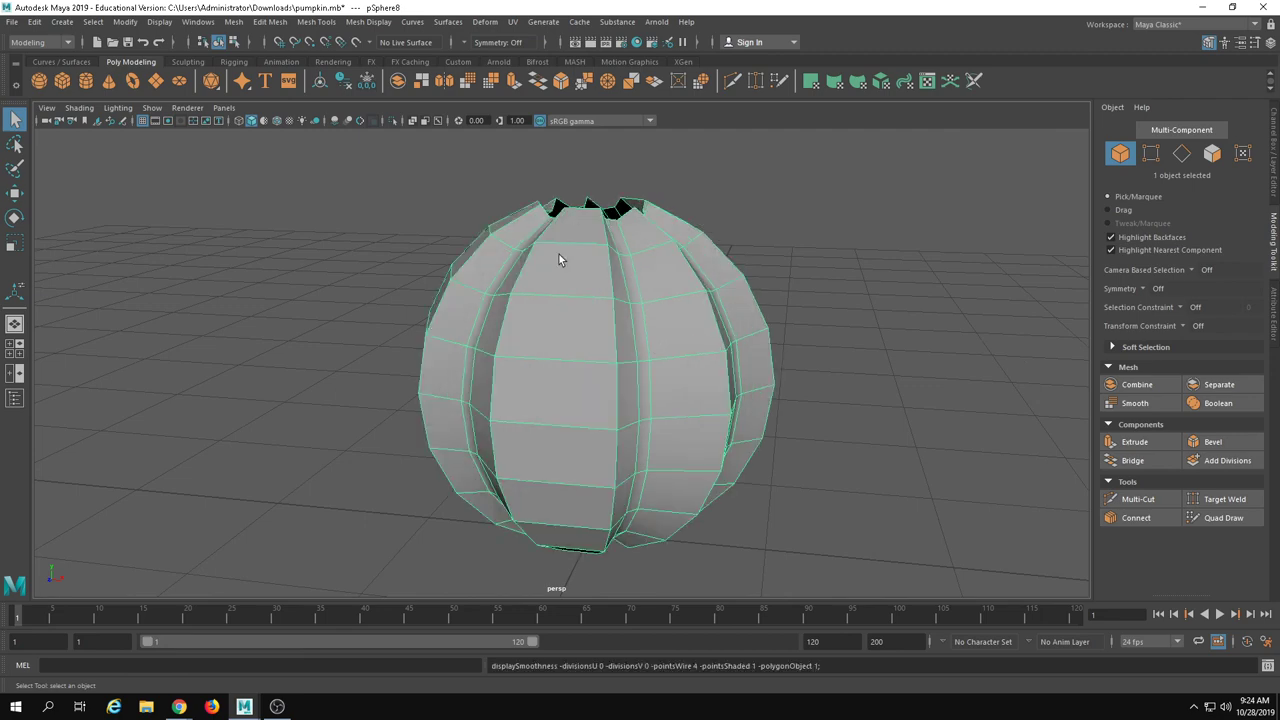
pyautogui.keyDown('alt'); pyautogui.moveTo(595, 257); pyautogui.dragTo(625, 298); pyautogui.keyUp('alt')
pyautogui.keyDown('alt'); pyautogui.moveTo(533, 316); pyautogui.dragTo(664, 307); pyautogui.keyUp('alt')
pyautogui.click(179, 706)
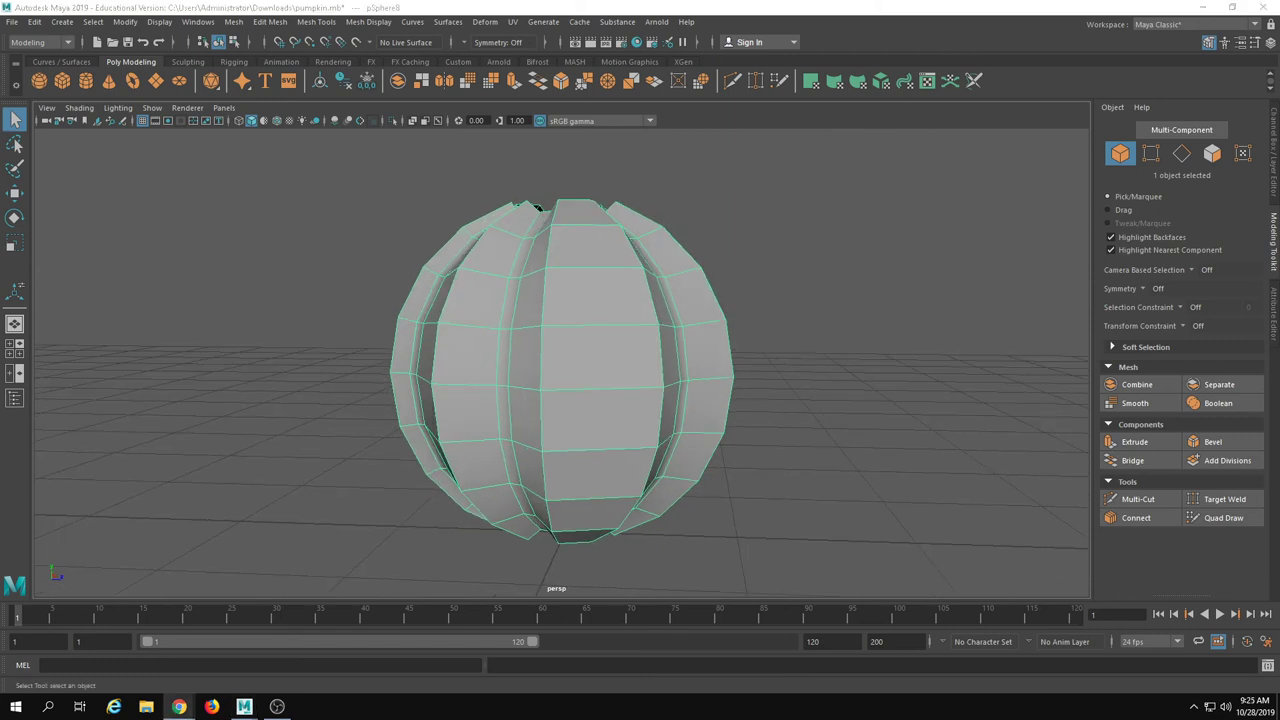
# - Scale the pumpkin vertically to about 0.67 and preview the flattened shape smoothed
pyautogui.keyDown('alt'); pyautogui.moveTo(629, 247); pyautogui.dragTo(605, 269); pyautogui.keyUp('alt')
pyautogui.press('r')
pyautogui.scroll(-4, 543, 347)
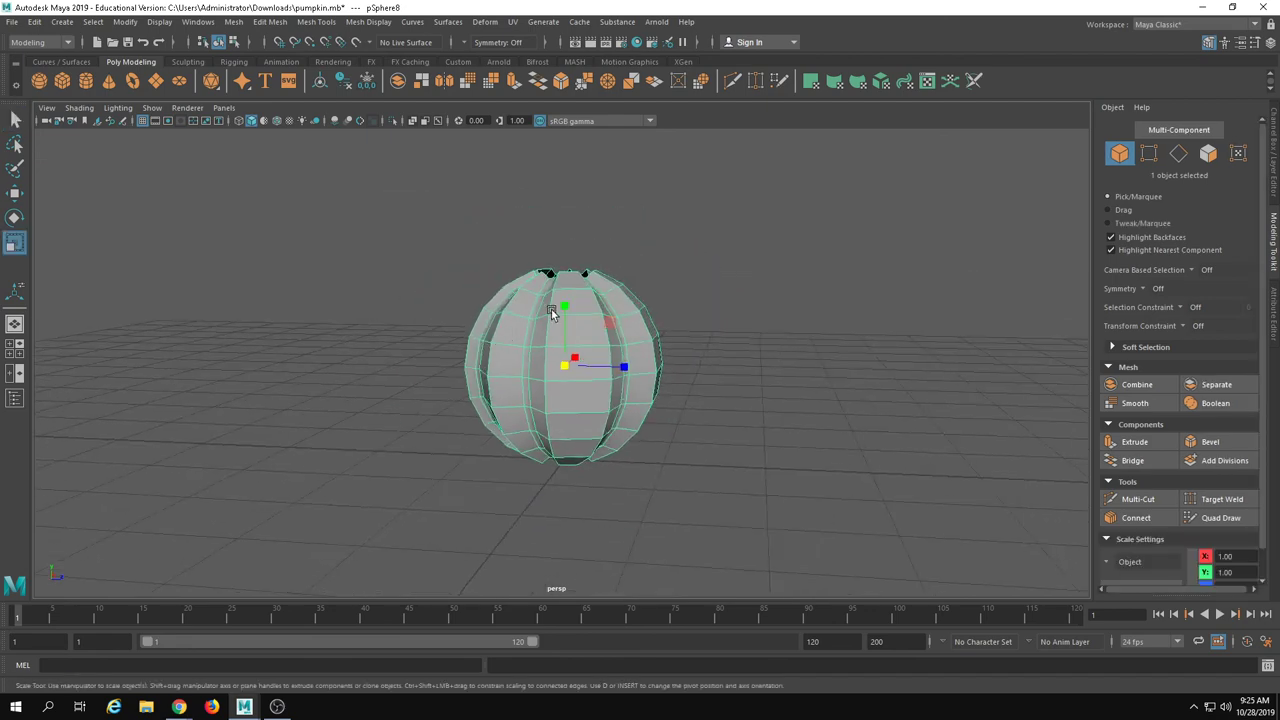
pyautogui.moveTo(563, 306); pyautogui.dragTo(561, 353)
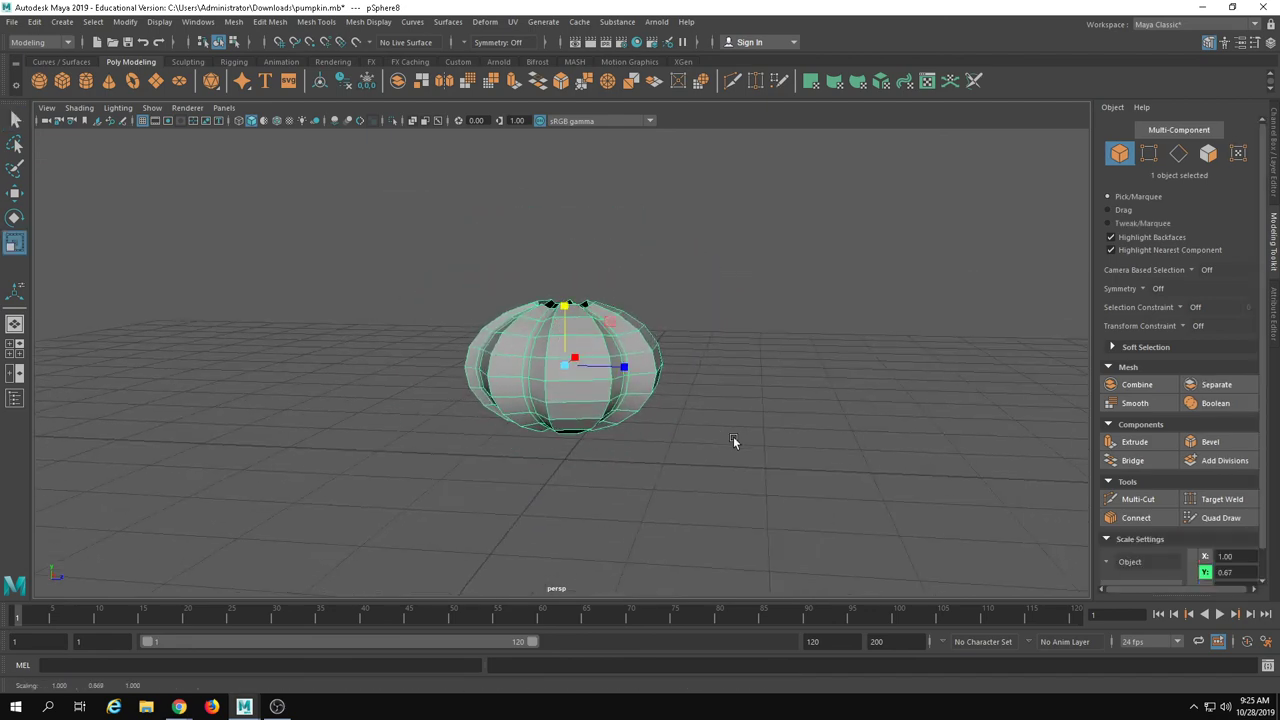
pyautogui.press('3')
pyautogui.click(690, 417)
pyautogui.keyDown('alt'); pyautogui.moveTo(674, 408); pyautogui.dragTo(668, 390); pyautogui.keyUp('alt')
pyautogui.click(651, 332)
pyautogui.keyDown('alt'); pyautogui.moveTo(836, 322); pyautogui.dragTo(824, 380); pyautogui.keyUp('alt')
pyautogui.scroll(5, 824, 380)
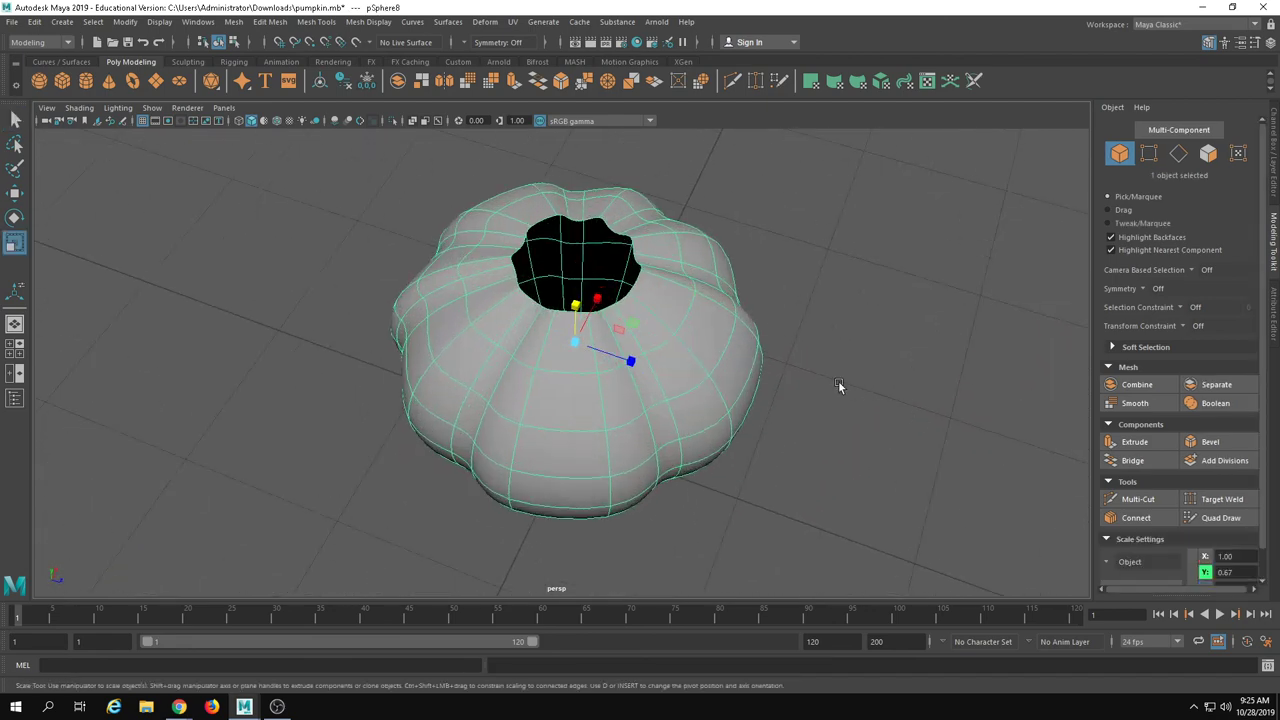
# - Show the mesh unsmoothed, select the two edge loops nearest the upper opening, and move them down
pyautogui.press('1')
pyautogui.click(808, 424)
pyautogui.keyDown('alt'); pyautogui.moveTo(650, 352); pyautogui.dragTo(626, 368); pyautogui.keyUp('alt')
pyautogui.moveTo(626, 368); pyautogui.dragTo(628, 330, button='right')
pyautogui.doubleClick(645, 364)
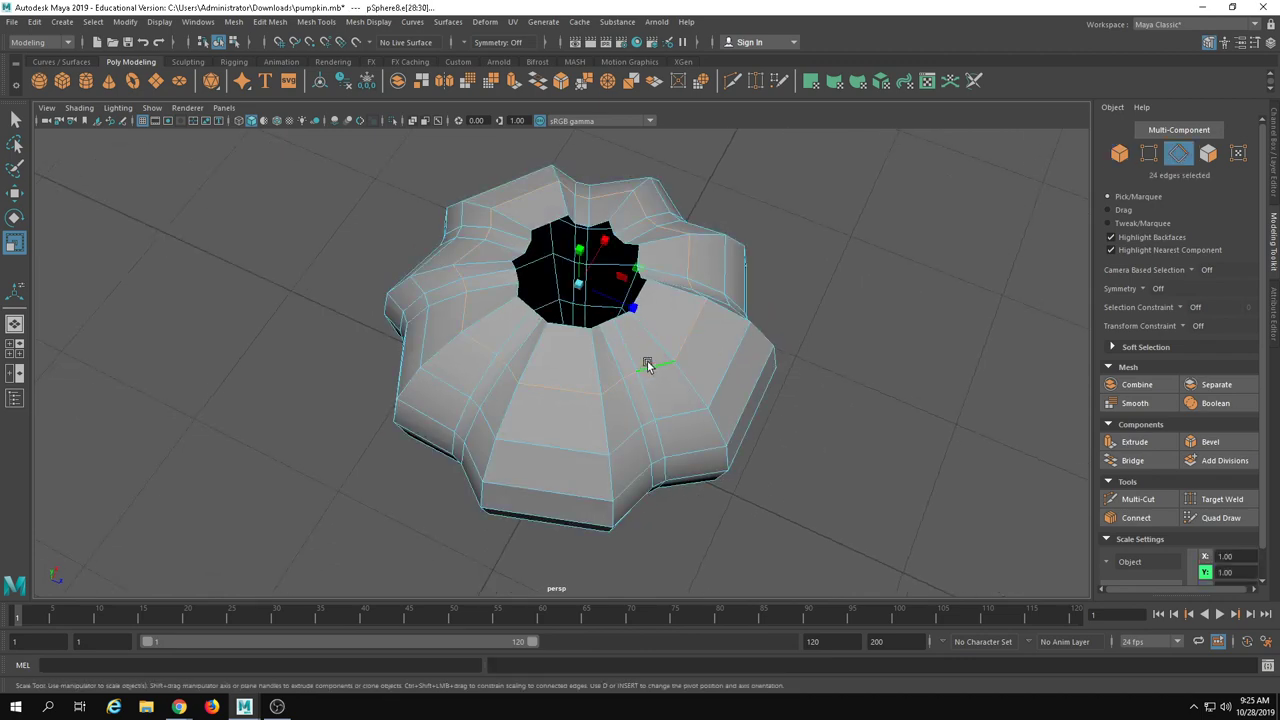
pyautogui.keyDown('alt'); pyautogui.moveTo(645, 364); pyautogui.dragTo(661, 279); pyautogui.keyUp('alt')
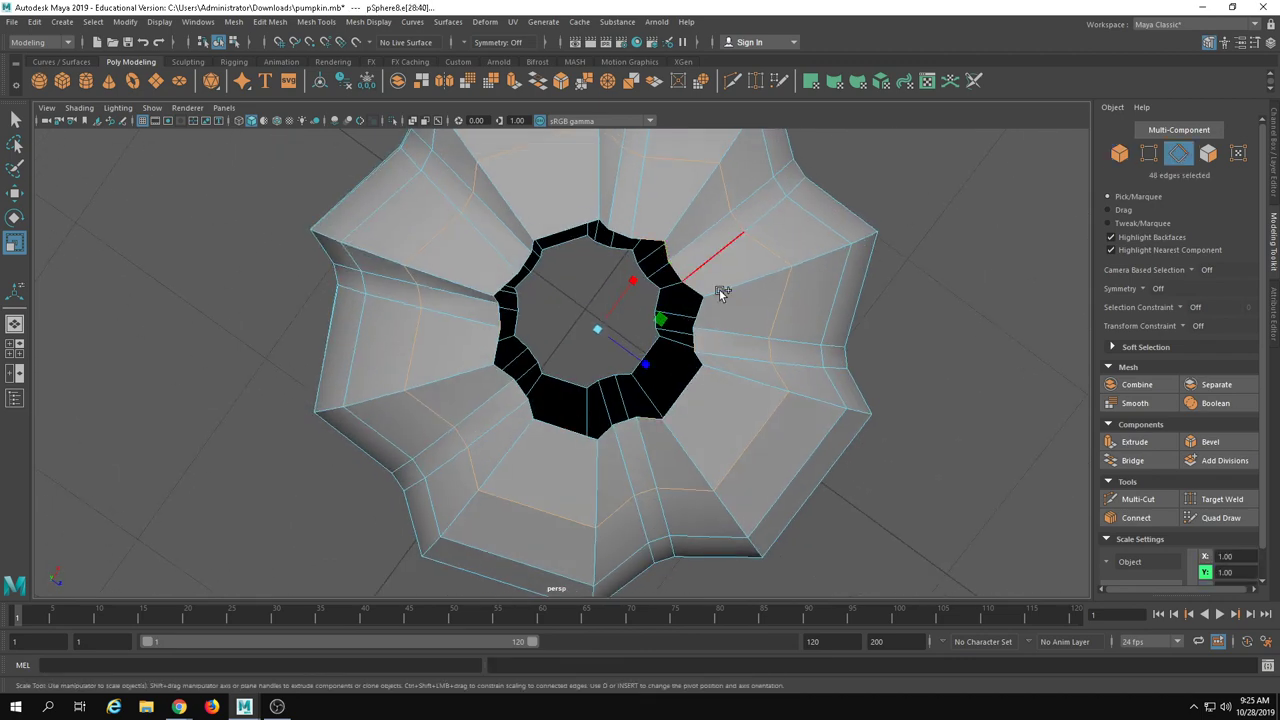
pyautogui.keyDown('alt'); pyautogui.moveTo(742, 297); pyautogui.dragTo(694, 263); pyautogui.keyUp('alt')
pyautogui.press('w')
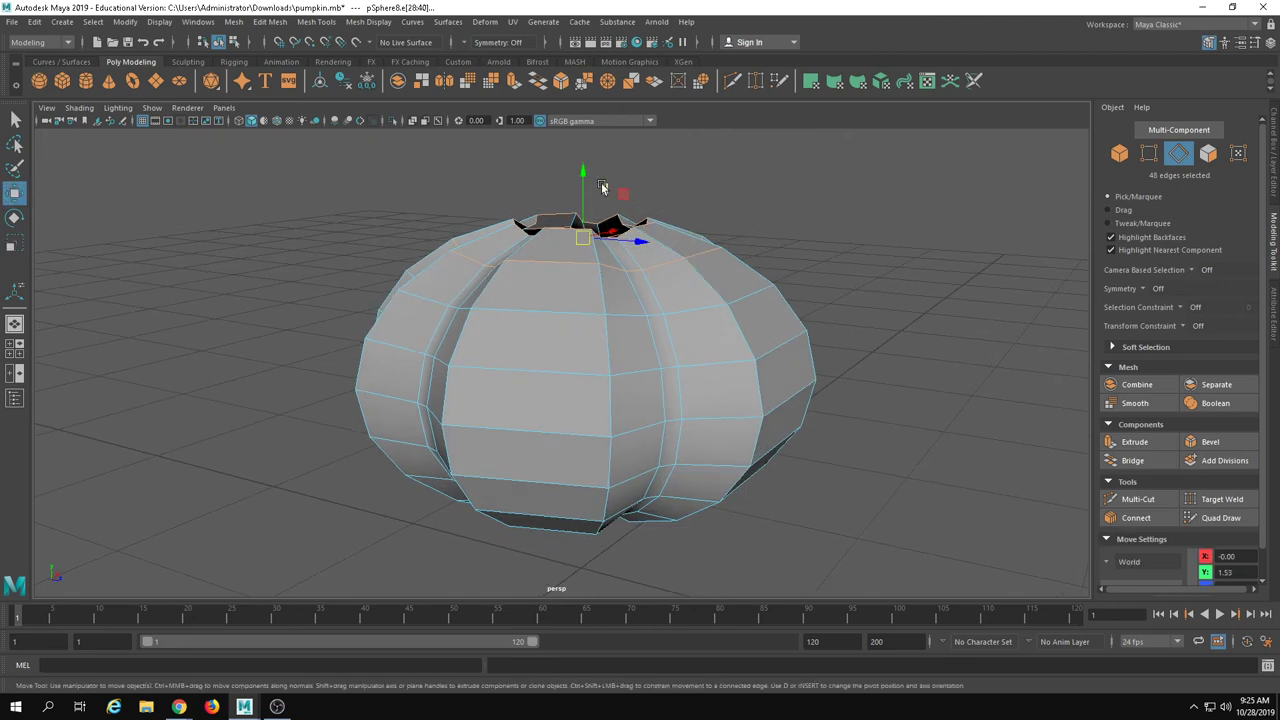
pyautogui.moveTo(600, 186); pyautogui.dragTo(683, 347)
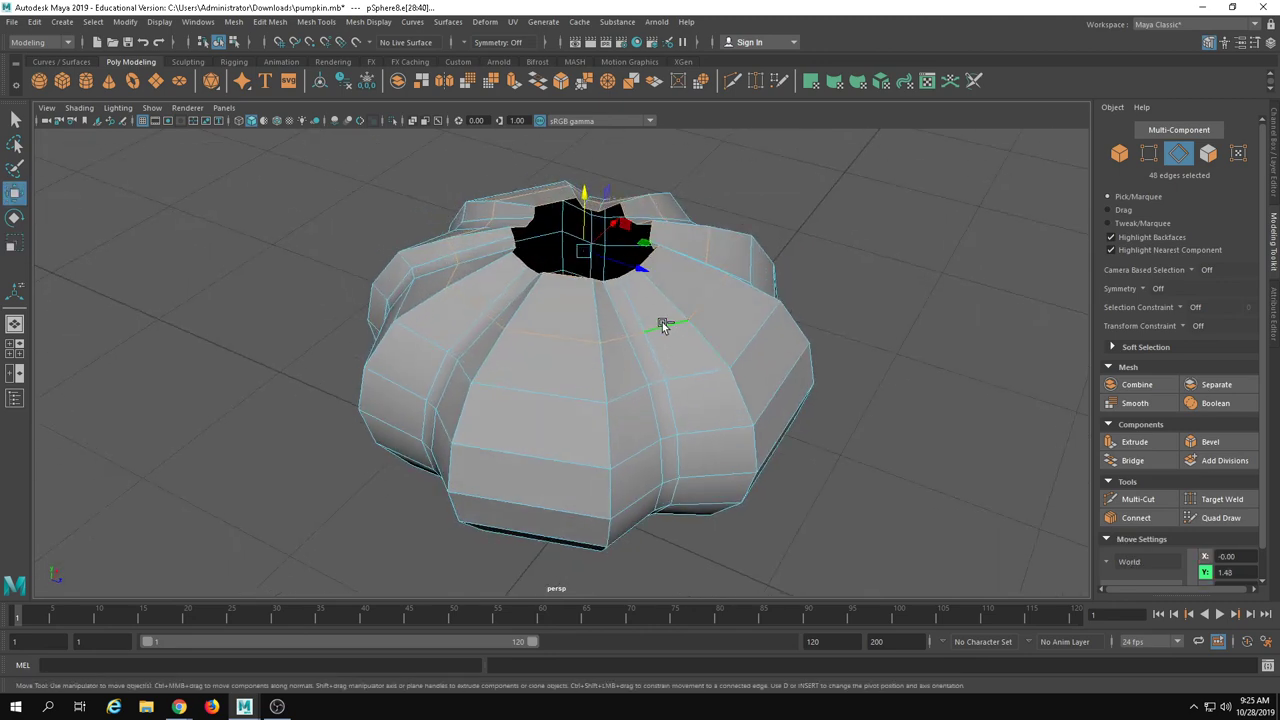
pyautogui.moveTo(588, 182); pyautogui.dragTo(645, 242)
# - Preview the pumpkin smoothed in object mode and examine the lowered opening and the overall shape
pyautogui.moveTo(686, 322); pyautogui.dragTo(868, 208, button='right')
pyautogui.press('3')
pyautogui.click(879, 282)
pyautogui.keyDown('alt'); pyautogui.moveTo(882, 300); pyautogui.dragTo(954, 484); pyautogui.keyUp('alt')
pyautogui.keyDown('alt'); pyautogui.moveTo(954, 484); pyautogui.dragTo(552, 465, button='right'); pyautogui.keyUp('alt')
pyautogui.keyDown('alt'); pyautogui.moveTo(552, 465); pyautogui.dragTo(529, 410); pyautogui.keyUp('alt')
pyautogui.click(572, 383)
pyautogui.keyDown('alt'); pyautogui.moveTo(600, 450); pyautogui.dragTo(716, 340); pyautogui.keyUp('alt')
pyautogui.keyDown('alt'); pyautogui.moveTo(716, 340); pyautogui.dragTo(934, 355, button='right'); pyautogui.keyUp('alt')
# - Show the mesh unsmoothed, select the upper opening's border edge loop, and move it down into the pumpkin
pyautogui.moveTo(658, 390); pyautogui.dragTo(652, 321, button='right')
pyautogui.press('1')
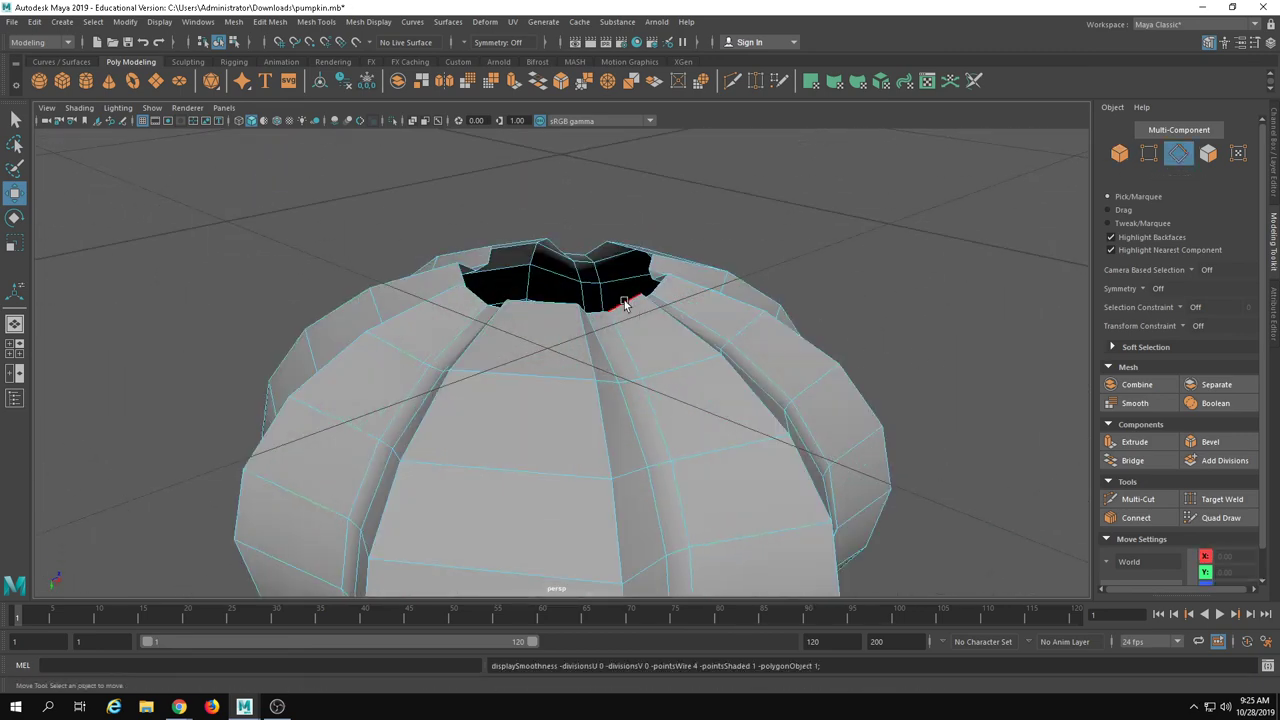
pyautogui.doubleClick(622, 305)
pyautogui.keyDown('alt'); pyautogui.moveTo(622, 305); pyautogui.dragTo(637, 324); pyautogui.keyUp('alt')
pyautogui.moveTo(537, 326); pyautogui.dragTo(446, 408)
# - Scale the whole pumpkin slightly taller in object mode and preview it smoothed
pyautogui.moveTo(555, 352); pyautogui.dragTo(634, 298, button='right')
pyautogui.keyDown('alt'); pyautogui.moveTo(633, 298); pyautogui.dragTo(312, 311); pyautogui.keyUp('alt')
pyautogui.scroll(-3, 312, 311)
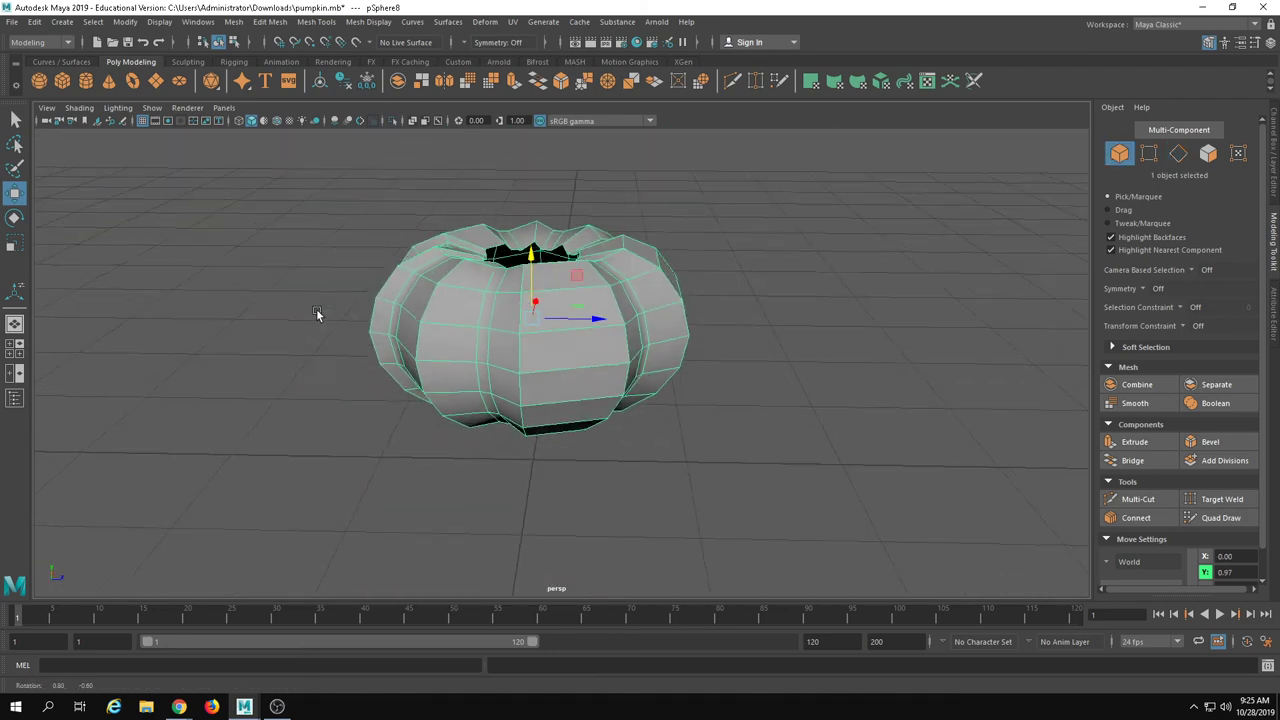
pyautogui.press('r')
pyautogui.moveTo(533, 261); pyautogui.dragTo(532, 241)
pyautogui.press('F8')
pyautogui.press('3')
pyautogui.keyDown('alt'); pyautogui.moveTo(776, 313); pyautogui.dragTo(518, 333); pyautogui.keyUp('alt')
pyautogui.click(650, 346)
pyautogui.keyDown('alt'); pyautogui.moveTo(650, 346); pyautogui.dragTo(558, 457); pyautogui.keyUp('alt')
pyautogui.click(746, 407)
pyautogui.click(576, 424)
# - Select the border edge loops of the upper and lower openings on the unsmoothed mesh and fill both holes
pyautogui.moveTo(558, 457); pyautogui.dragTo(558, 286, button='right')
pyautogui.press('1')
pyautogui.scroll(5, 733, 340)
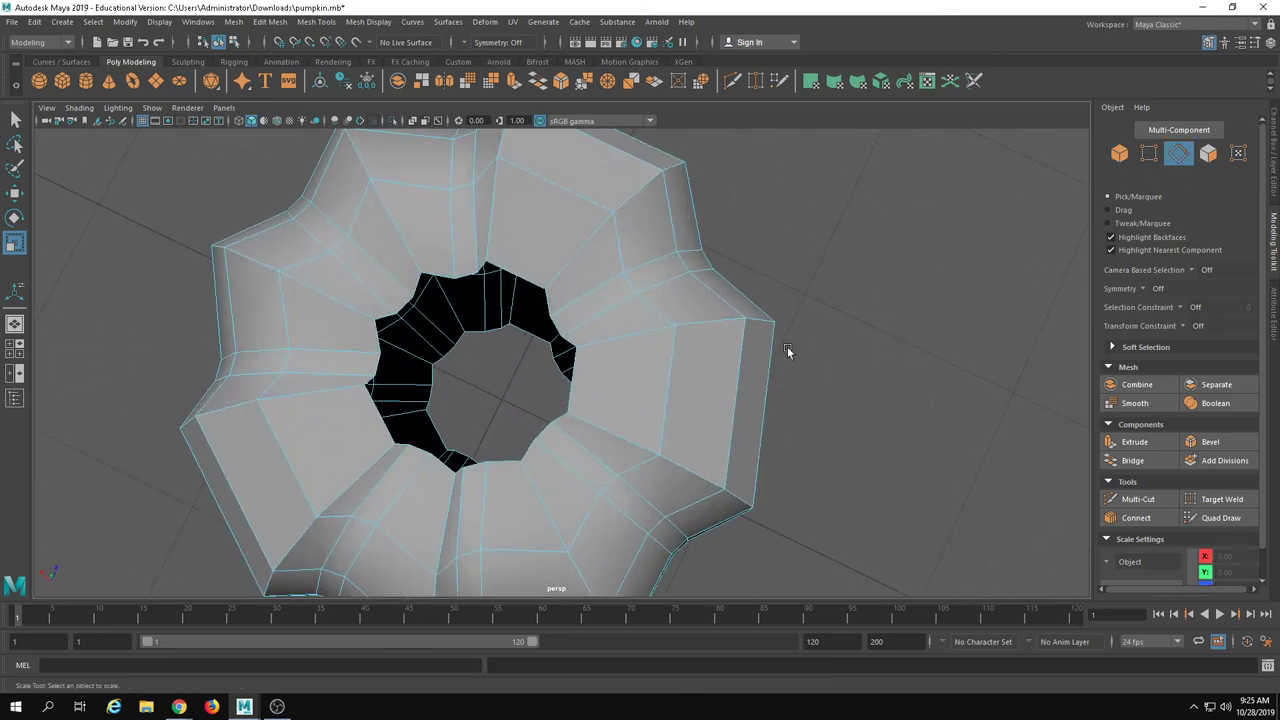
pyautogui.doubleClick(534, 263)
pyautogui.keyDown('alt'); pyautogui.moveTo(534, 263); pyautogui.dragTo(591, 297); pyautogui.keyUp('alt')
pyautogui.keyDown('shift'); pyautogui.doubleClick(483, 272); pyautogui.keyUp('shift')
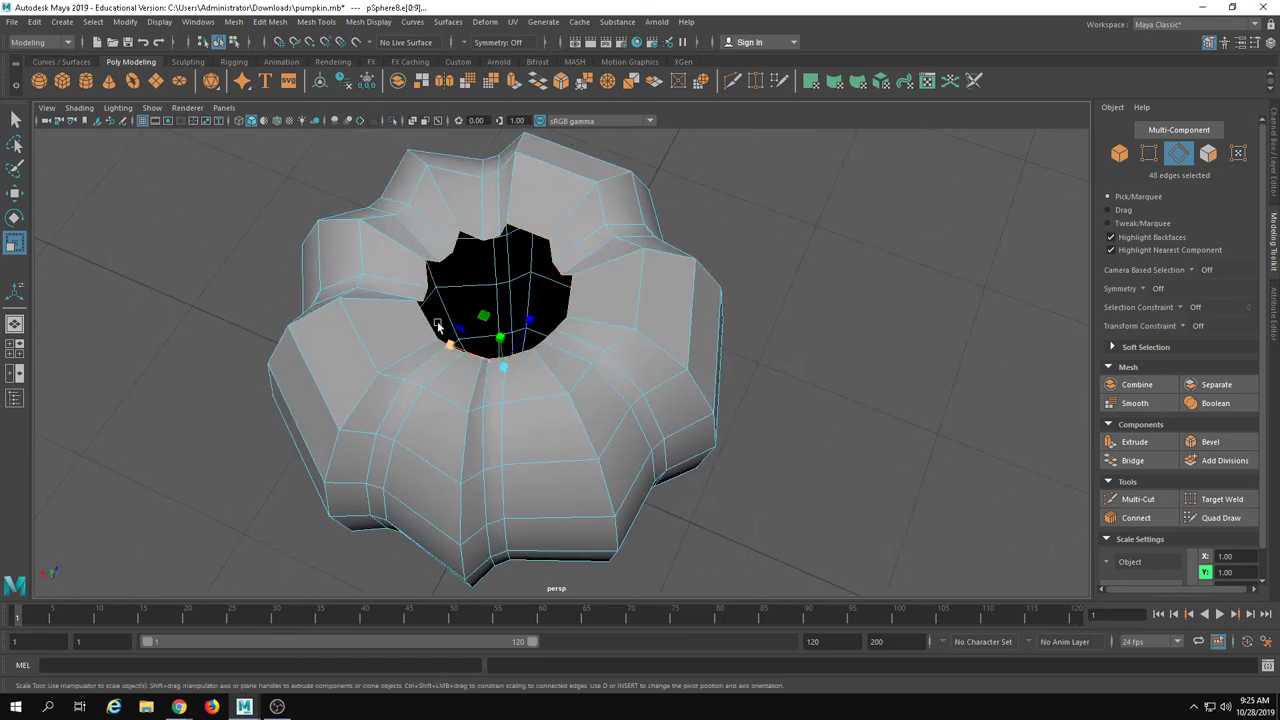
pyautogui.click(270, 21)
pyautogui.moveTo(233, 21)
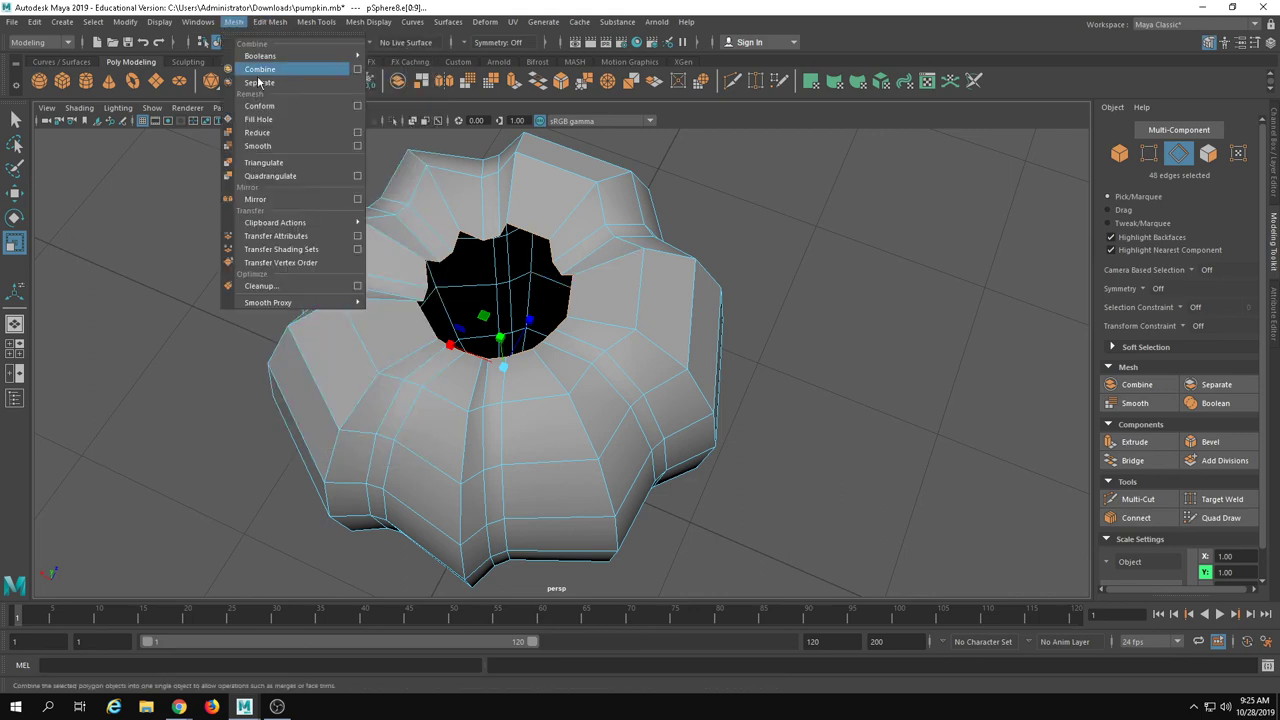
pyautogui.click(258, 119)
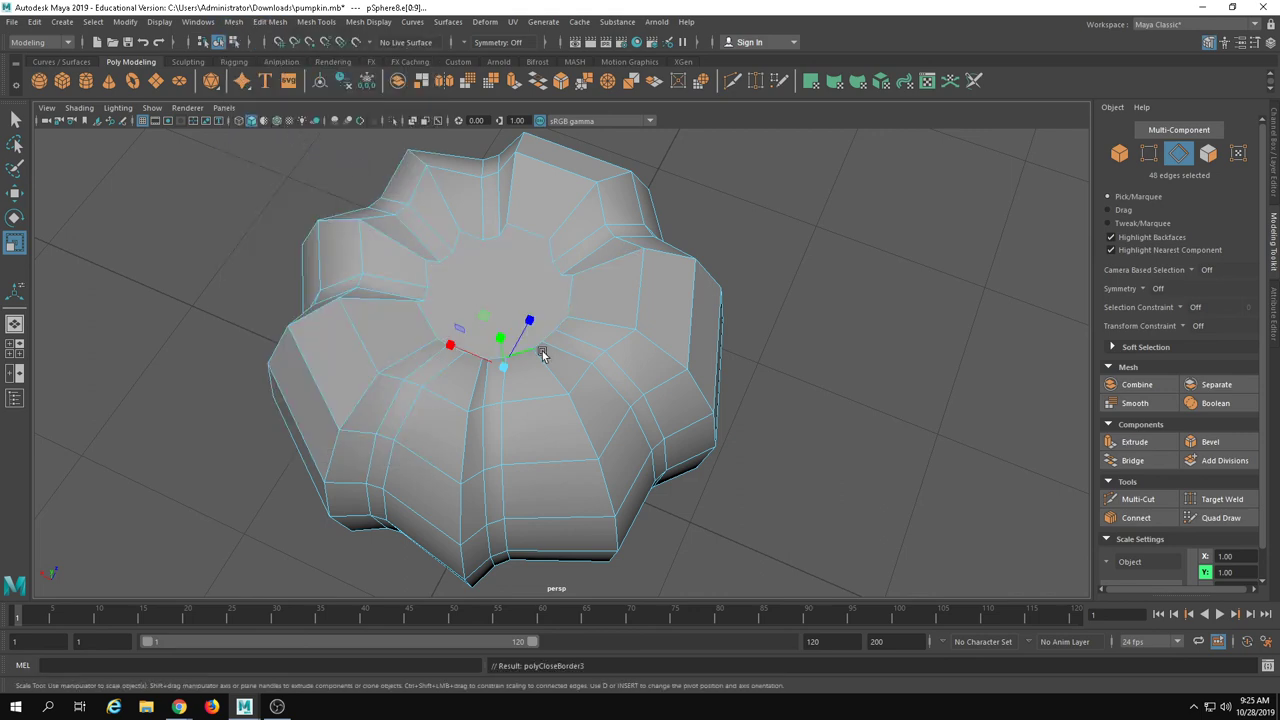
pyautogui.keyDown('alt'); pyautogui.moveTo(571, 366); pyautogui.dragTo(538, 362); pyautogui.keyUp('alt')
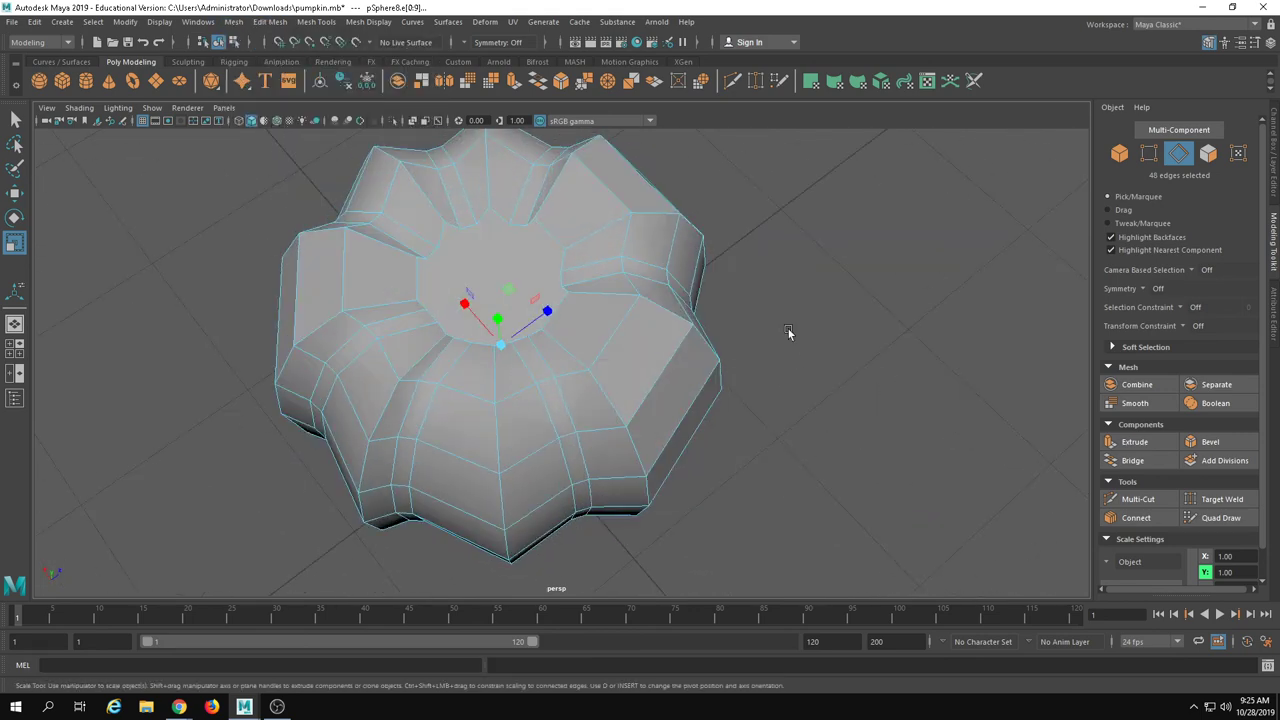
# - Select the upper cap face and extrude it inward with the Scale tool
pyautogui.moveTo(779, 314); pyautogui.dragTo(772, 353, button='right')
pyautogui.click(491, 264)
pyautogui.keyDown('alt'); pyautogui.moveTo(668, 362); pyautogui.dragTo(623, 277); pyautogui.keyUp('alt')
pyautogui.press('e')
pyautogui.press('r')
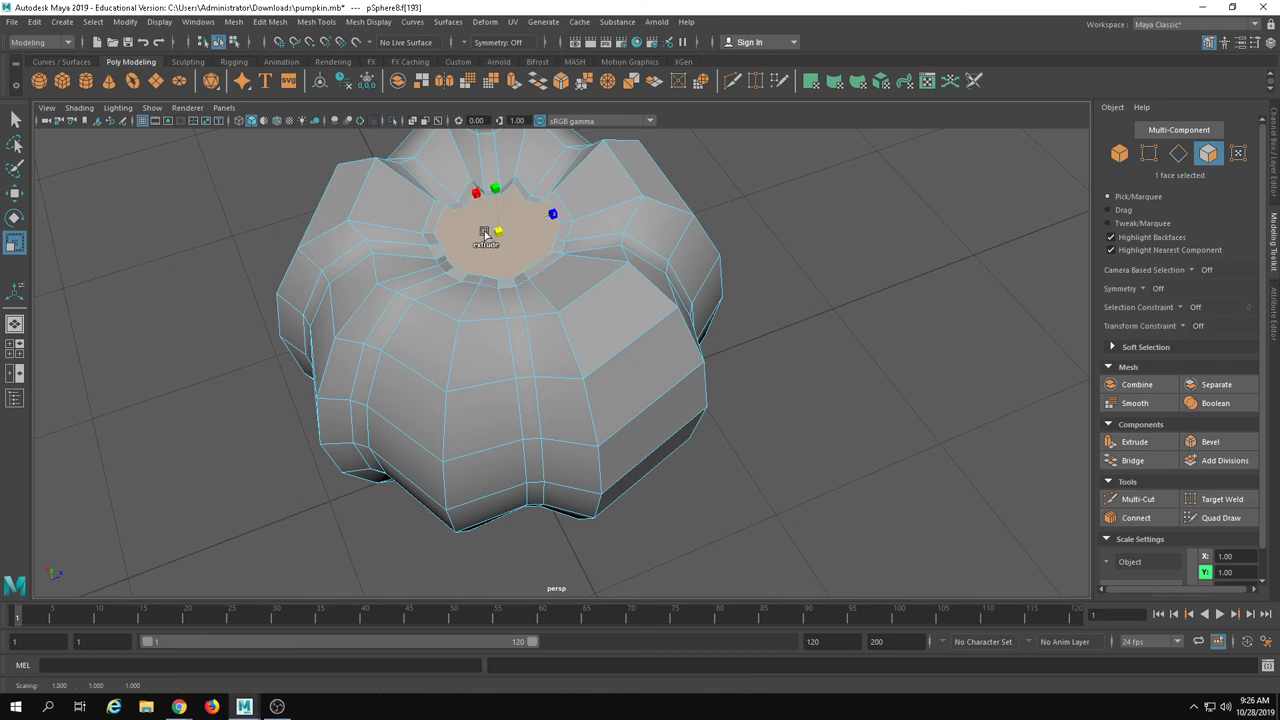
pyautogui.keyDown('shift'); pyautogui.moveTo(461, 231); pyautogui.dragTo(462, 230); pyautogui.keyUp('shift')
# - Shrink and reposition the cap face in the pumpkin's upper hollow, and circularize it
pyautogui.keyDown('alt'); pyautogui.moveTo(462, 230); pyautogui.dragTo(559, 412); pyautogui.keyUp('alt')
pyautogui.press('w')
pyautogui.press('r')
pyautogui.press('w')
pyautogui.keyDown('alt'); pyautogui.moveTo(559, 412); pyautogui.dragTo(688, 410, button='right'); pyautogui.keyUp('alt')
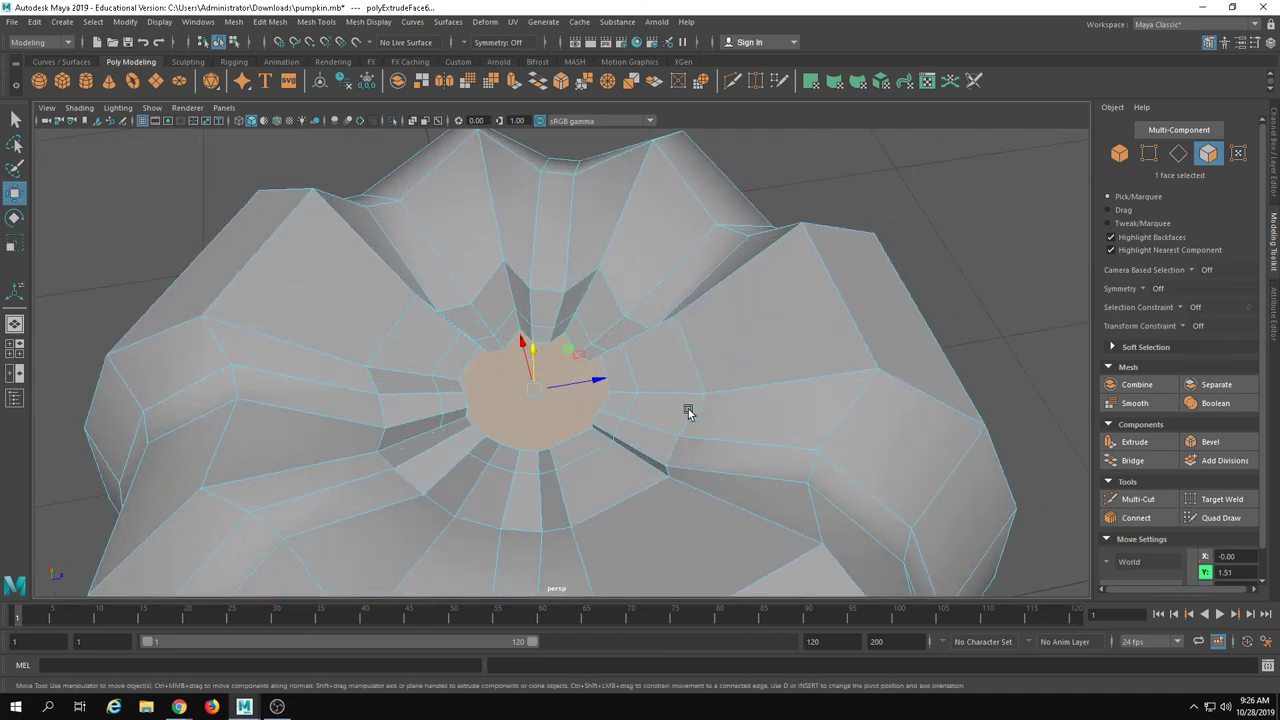
pyautogui.click(259, 22)
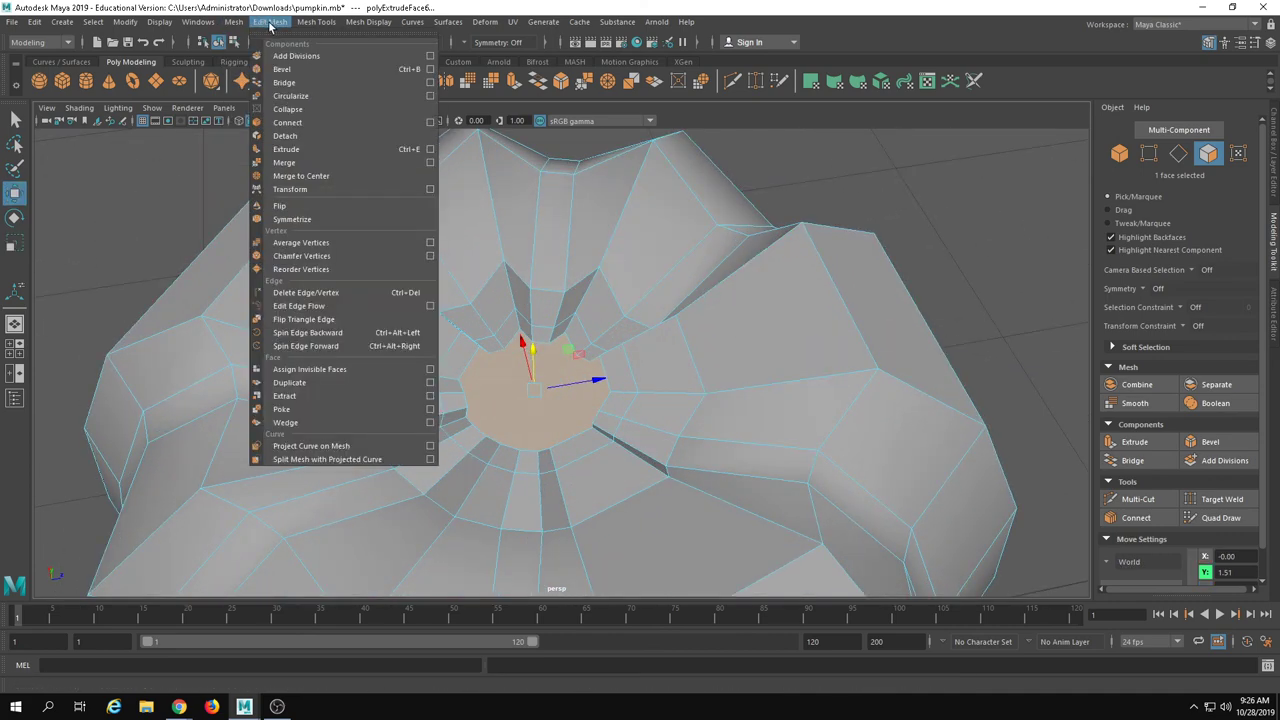
pyautogui.click(293, 96)
# - Extrude the circular face upward into a tapered, leaning stem and get ready to rotate its end
pyautogui.keyDown('alt'); pyautogui.moveTo(545, 400); pyautogui.dragTo(555, 346); pyautogui.keyUp('alt')
pyautogui.press('r')
pyautogui.press('w')
pyautogui.keyDown('shift'); pyautogui.moveTo(588, 260); pyautogui.dragTo(565, 279); pyautogui.keyUp('shift')
pyautogui.press('r')
pyautogui.moveTo(559, 326); pyautogui.dragTo(580, 271)
pyautogui.press('w')
pyautogui.press('e')
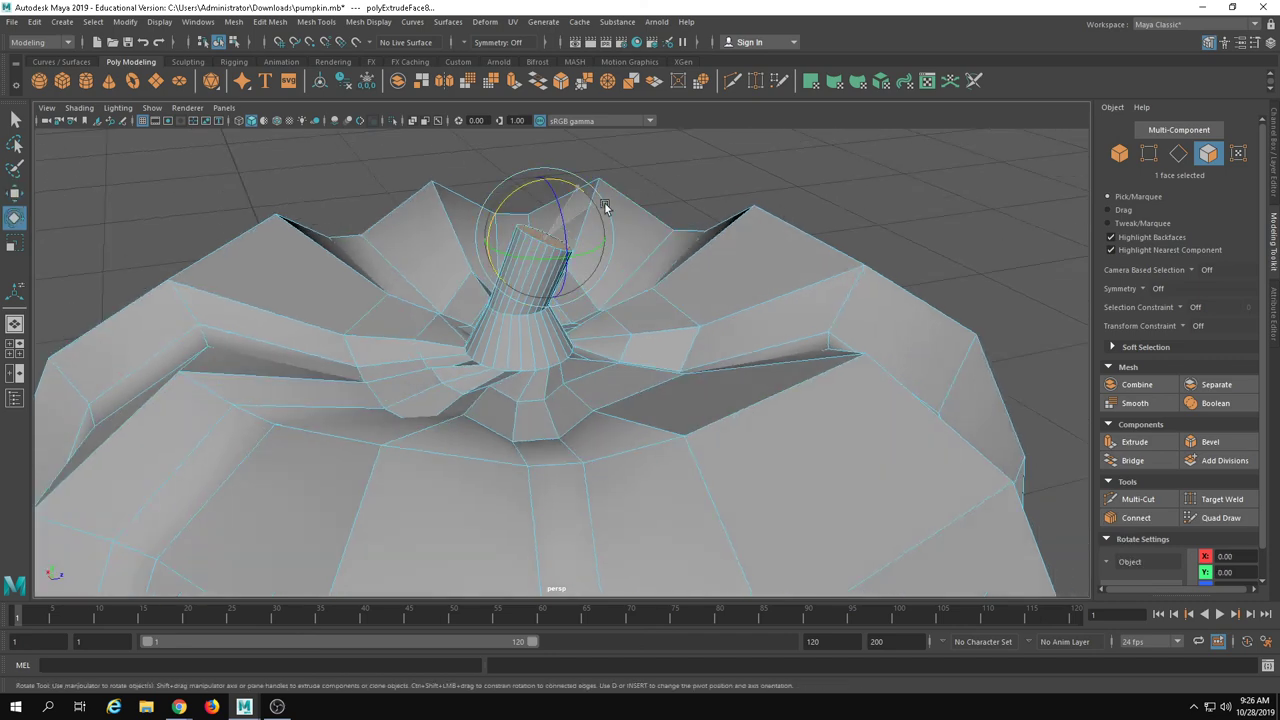
pyautogui.keyDown('alt'); pyautogui.moveTo(607, 209); pyautogui.dragTo(556, 281); pyautogui.keyUp('alt')
# - Extrude the stem's end face further, shift it sideways for a bent stem, and rescale the tip
pyautogui.press('w')
pyautogui.keyDown('shift'); pyautogui.moveTo(467, 205); pyautogui.dragTo(467, 130); pyautogui.keyUp('shift')
pyautogui.moveTo(520, 186); pyautogui.dragTo(470, 288)
pyautogui.press('r')
pyautogui.moveTo(292, 191); pyautogui.dragTo(322, 192)
pyautogui.keyDown('alt'); pyautogui.moveTo(322, 192); pyautogui.dragTo(607, 261); pyautogui.keyUp('alt')
pyautogui.press('w')
pyautogui.keyDown('alt'); pyautogui.moveTo(643, 302); pyautogui.dragTo(249, 329, button='right'); pyautogui.keyUp('alt')
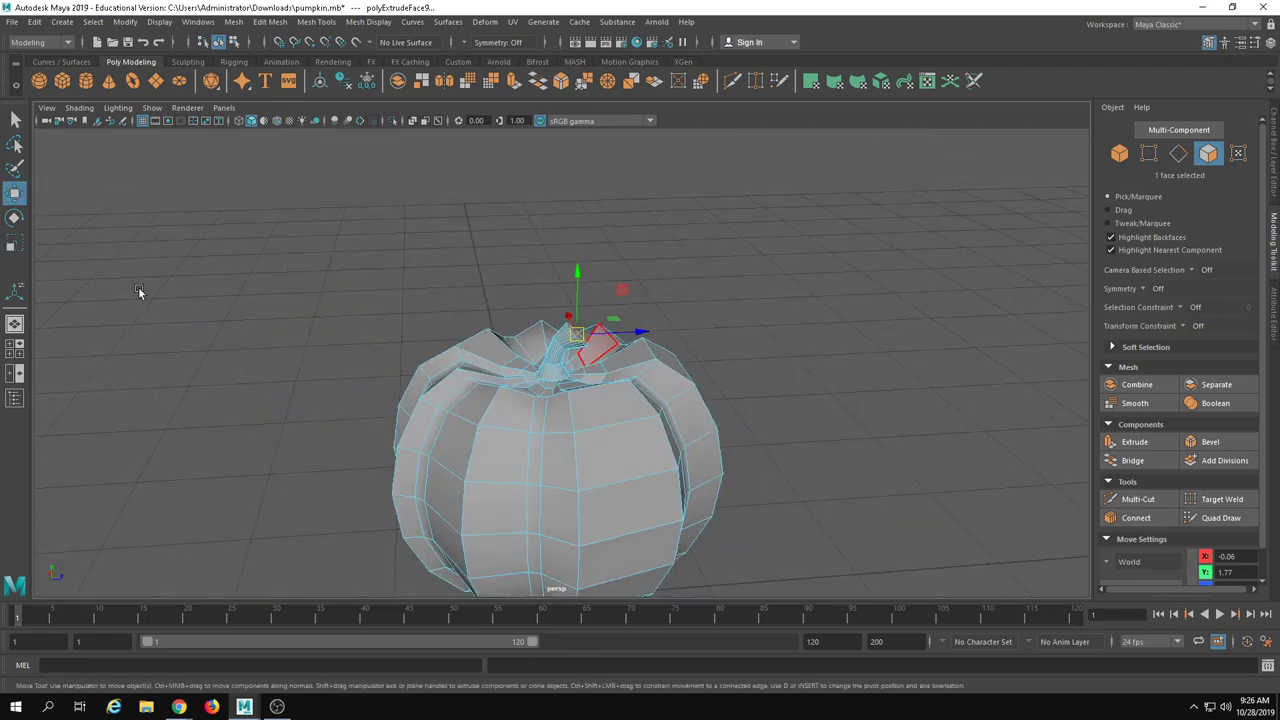
# - Return to object mode and preview the finished pumpkin smoothed, examining it from the side and below
pyautogui.moveTo(690, 415); pyautogui.dragTo(790, 305, button='right')
pyautogui.click(930, 277)
pyautogui.click(690, 447)
pyautogui.press('3')
pyautogui.click(745, 445)
pyautogui.keyDown('alt'); pyautogui.moveTo(745, 445); pyautogui.dragTo(584, 471, button='right'); pyautogui.keyUp('alt')
pyautogui.keyDown('alt'); pyautogui.moveTo(584, 471); pyautogui.dragTo(580, 517); pyautogui.keyUp('alt')
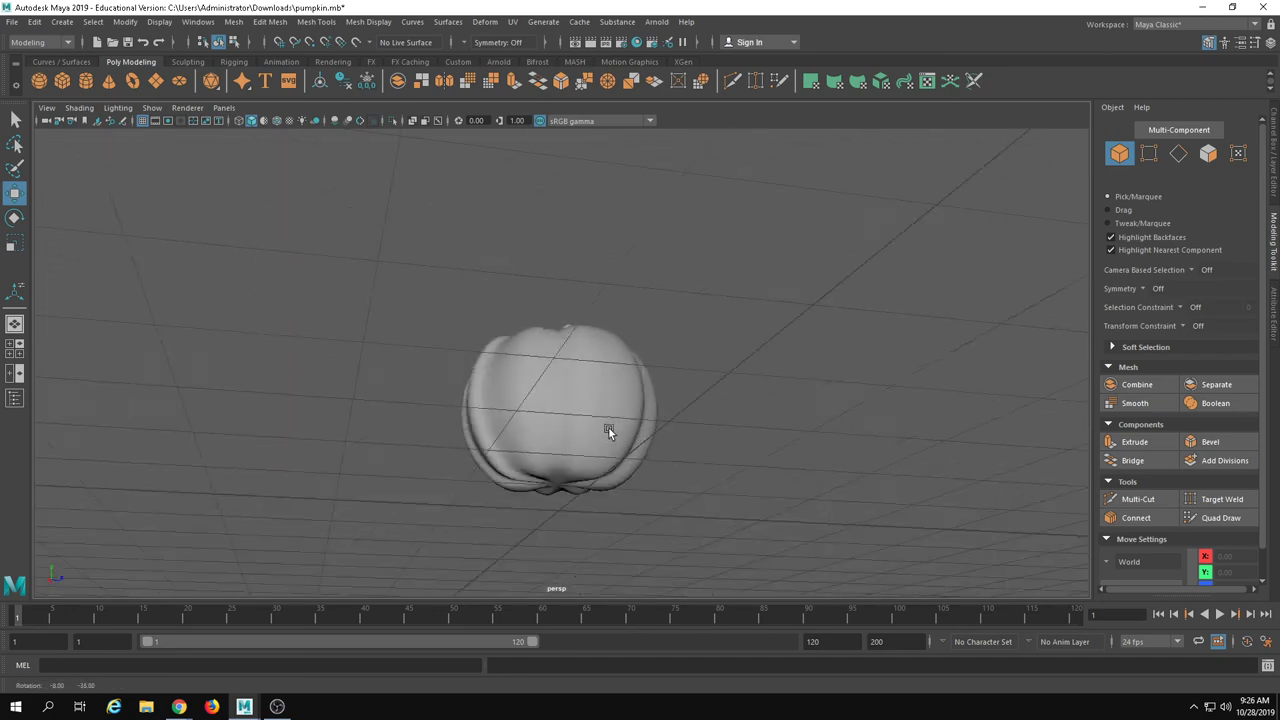
# - Examine the pumpkin and its stem from above and from the side, comparing the unsmoothed and smoothed displays
pyautogui.keyDown('alt'); pyautogui.moveTo(580, 517); pyautogui.dragTo(709, 449, button='right'); pyautogui.keyUp('alt')
pyautogui.click(555, 450)
pyautogui.keyDown('alt'); pyautogui.moveTo(440, 390); pyautogui.dragTo(517, 381, button='right'); pyautogui.keyUp('alt')
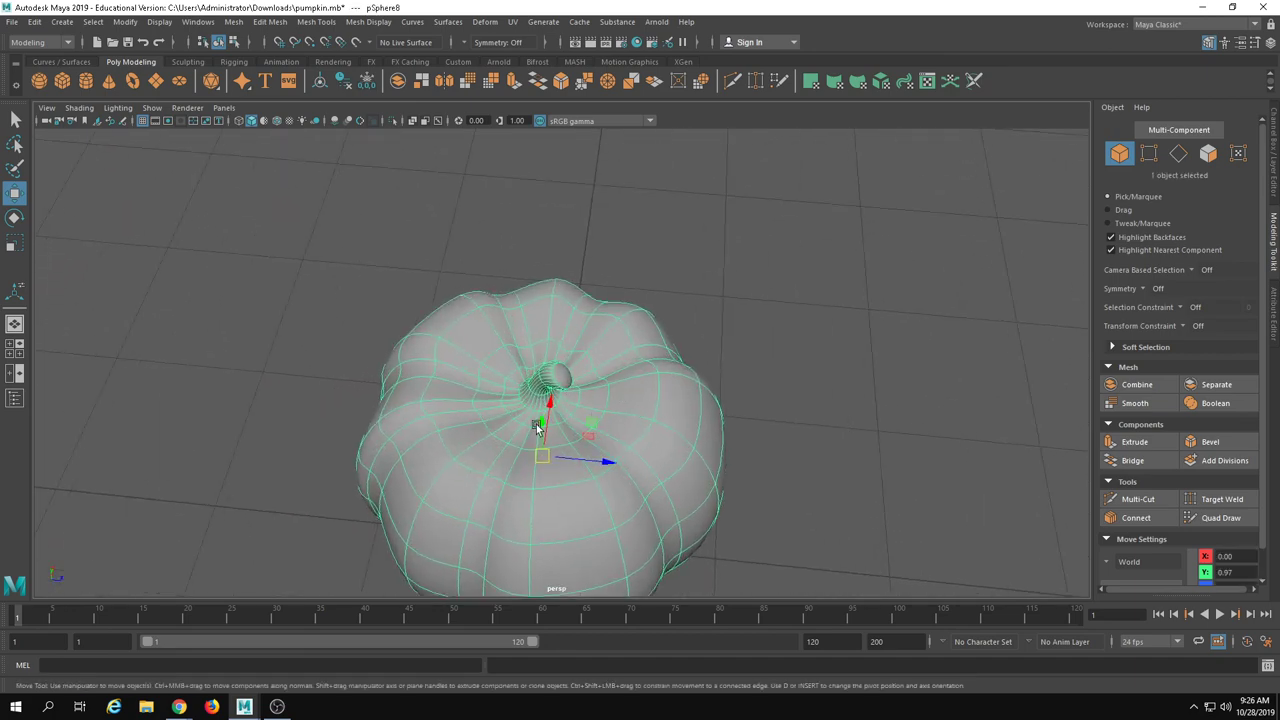
pyautogui.keyDown('alt'); pyautogui.moveTo(558, 432); pyautogui.dragTo(560, 402); pyautogui.keyUp('alt')
pyautogui.keyDown('alt'); pyautogui.moveTo(560, 402); pyautogui.dragTo(791, 420, button='right'); pyautogui.keyUp('alt')
pyautogui.keyDown('alt'); pyautogui.moveTo(540, 440); pyautogui.dragTo(629, 463); pyautogui.keyUp('alt')
pyautogui.keyDown('alt'); pyautogui.moveTo(629, 463); pyautogui.dragTo(500, 463, button='right'); pyautogui.keyUp('alt')
pyautogui.keyDown('alt'); pyautogui.moveTo(611, 466); pyautogui.dragTo(665, 464); pyautogui.keyUp('alt')
pyautogui.press('1')
pyautogui.press('3')
pyautogui.moveTo(836, 462); pyautogui.dragTo(876, 468)
pyautogui.click(619, 486)
pyautogui.keyDown('alt'); pyautogui.moveTo(742, 446); pyautogui.dragTo(729, 468); pyautogui.keyUp('alt')
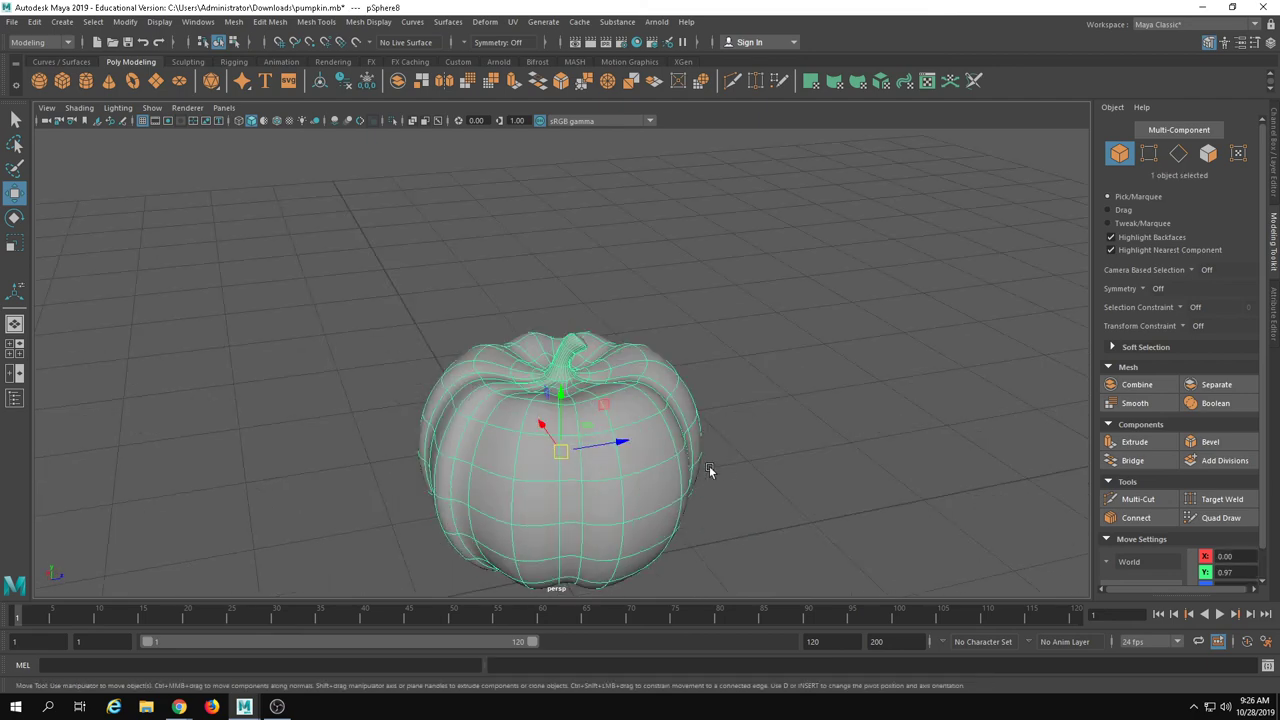
pyautogui.click(735, 457)
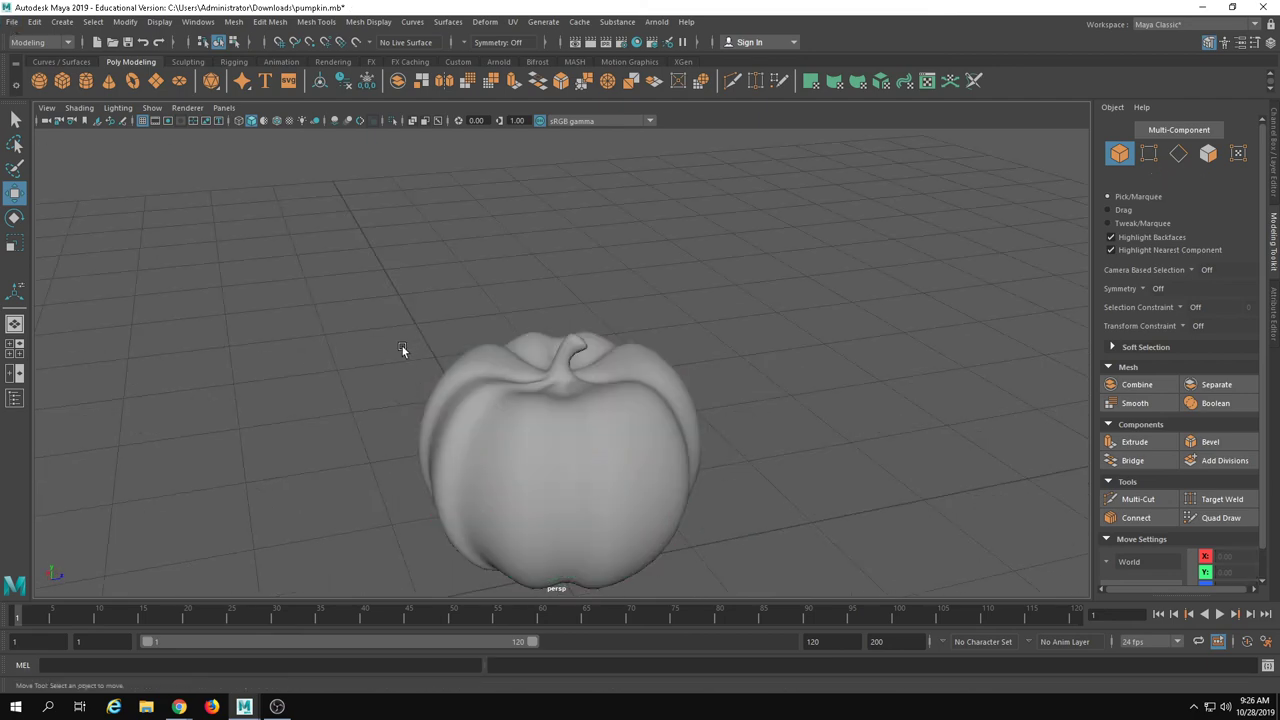
# - Select the whole pumpkin mesh and apply Quadrangulate to it
pyautogui.click(455, 426)
pyautogui.click(265, 22)
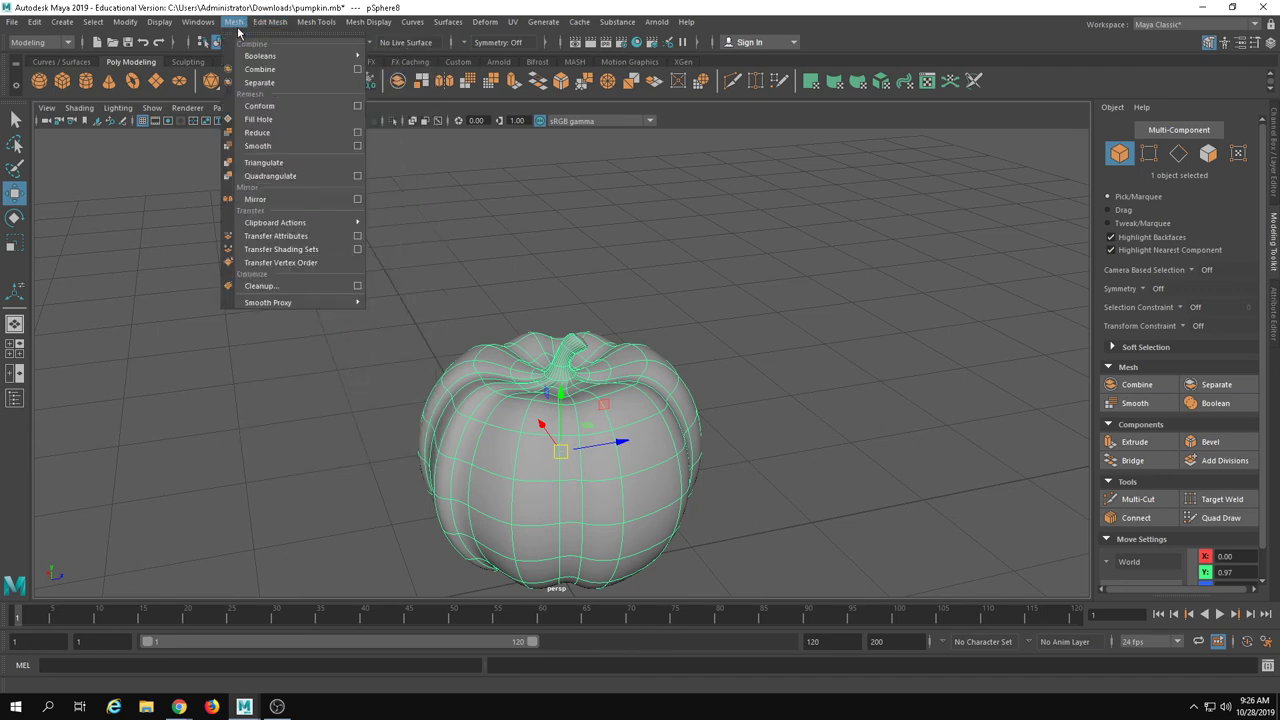
pyautogui.click(306, 177)
pyautogui.scroll(5, 690, 431)
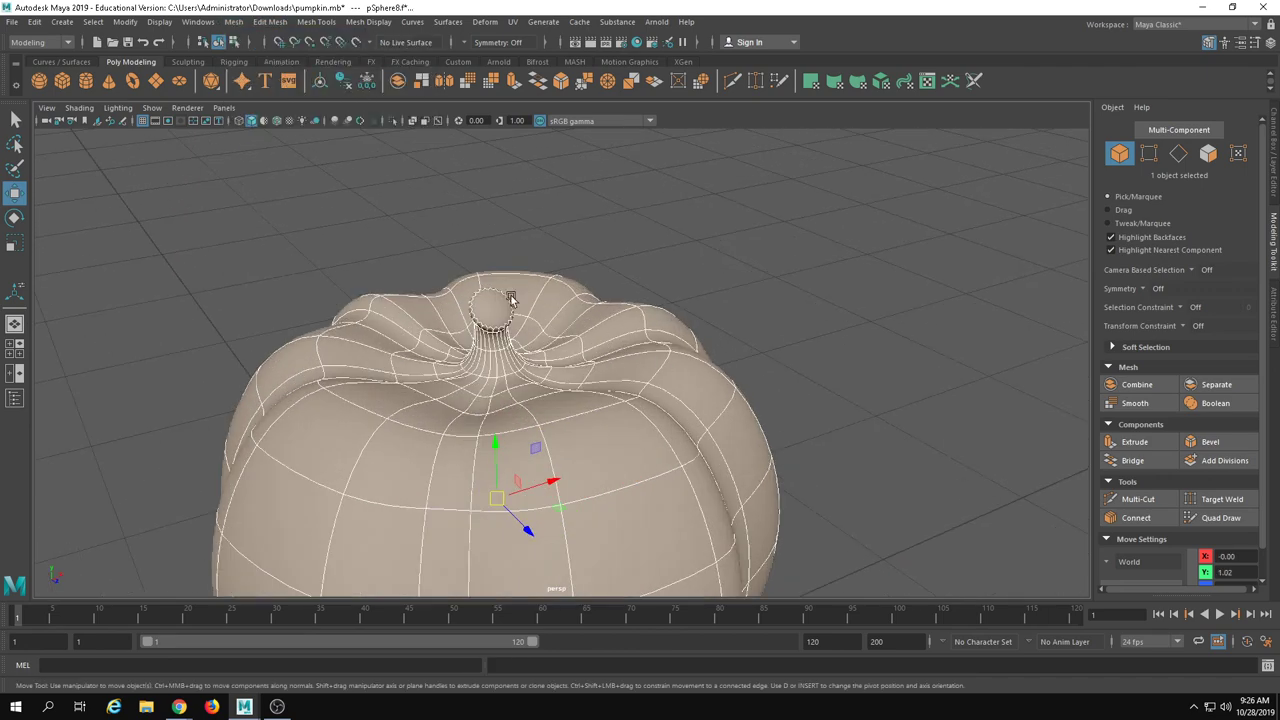
# - Turn off the pumpkin's smooth preview and apply Quadrangulate to the stem's round end face
pyautogui.press('F11')
pyautogui.press('1')
pyautogui.click(758, 293)
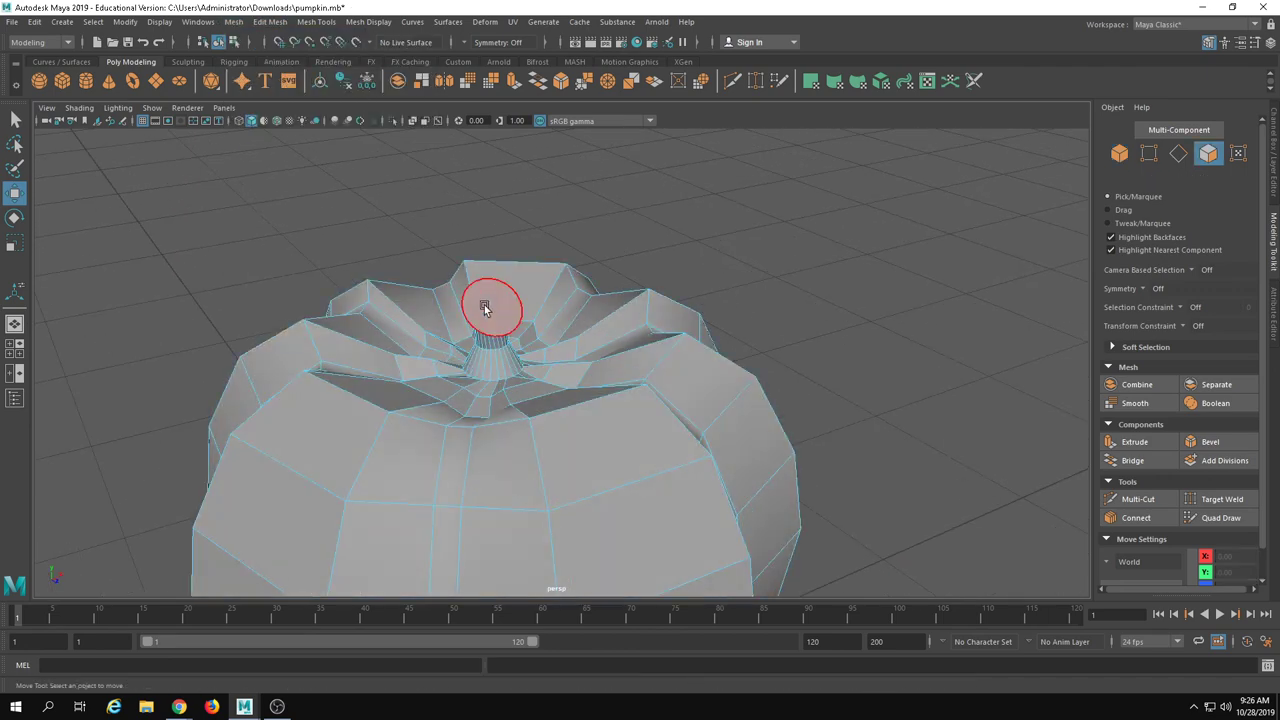
pyautogui.click(233, 22)
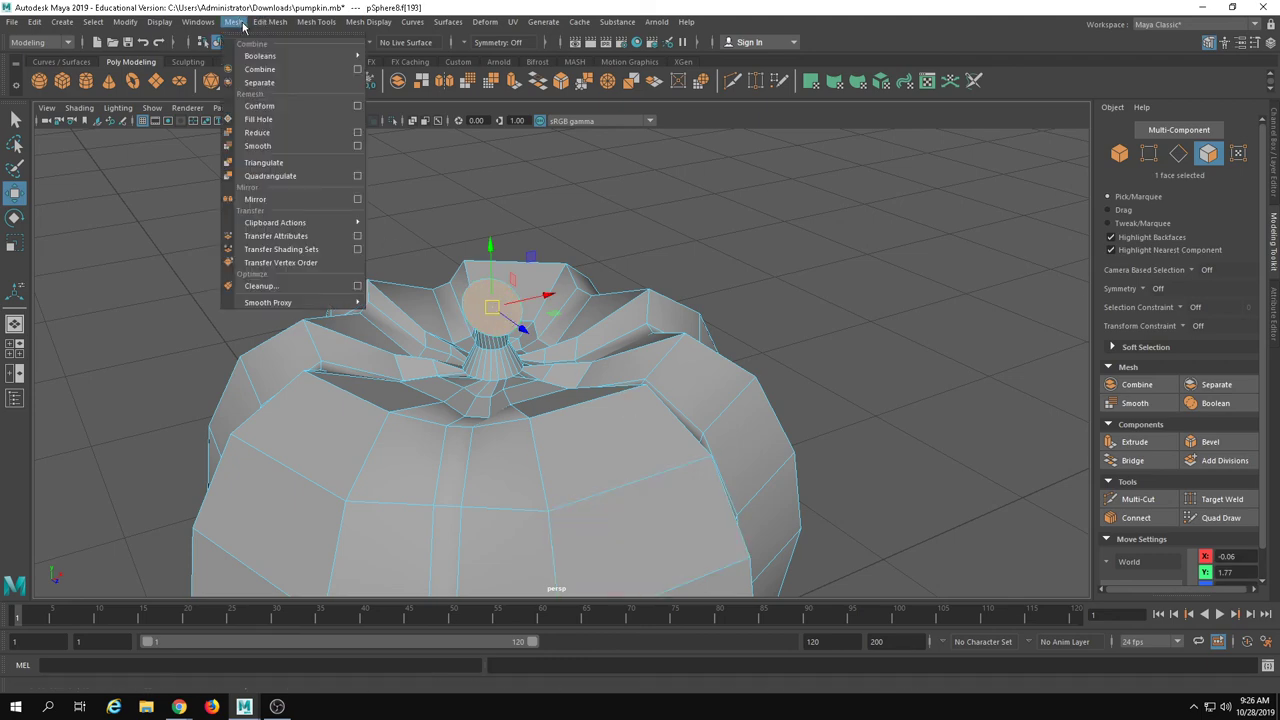
pyautogui.click(288, 177)
pyautogui.click(289, 176)
pyautogui.keyDown('alt'); pyautogui.moveTo(706, 400); pyautogui.dragTo(305, 393, button='right'); pyautogui.keyUp('alt')
pyautogui.moveTo(305, 393)
pyautogui.keyDown('alt'); pyautogui.mouseDown()
pyautogui.moveTo(322, 289)
pyautogui.moveTo(298, 410)
pyautogui.mouseUp(); pyautogui.keyUp('alt')
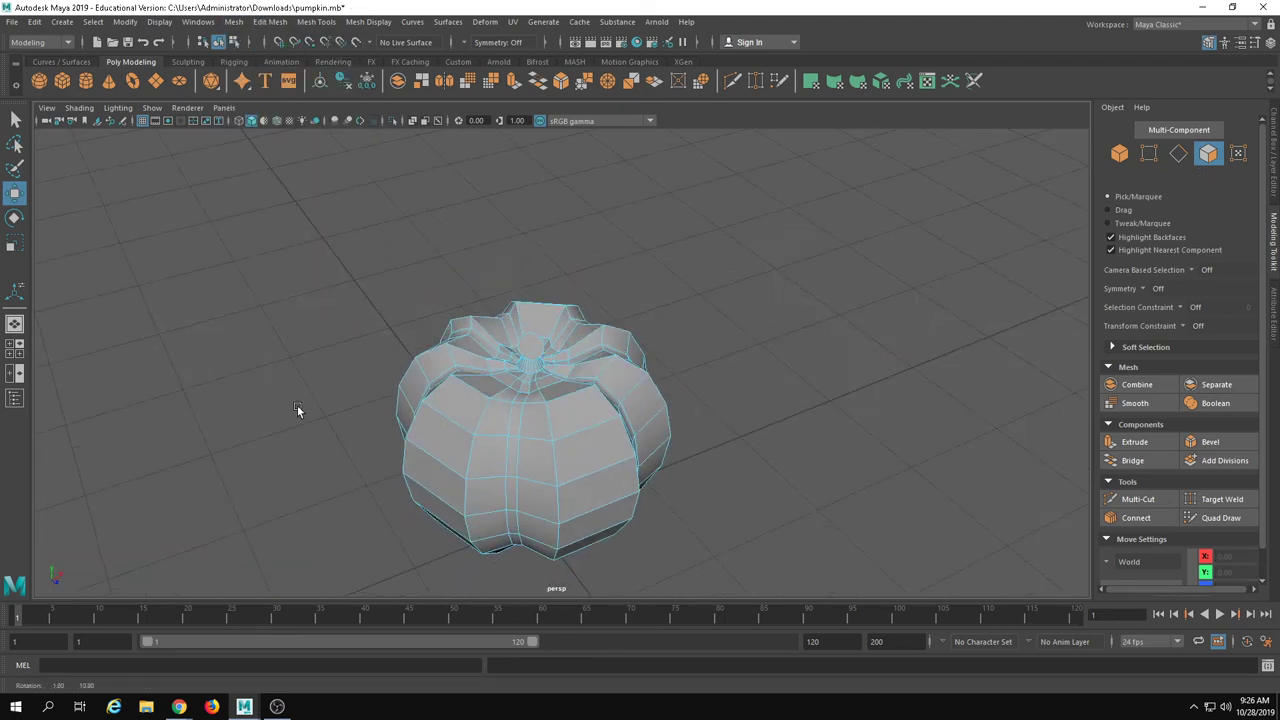
# - Start saving the scene under a new location and browse to the IntroMW folder on the E: drive
pyautogui.click(14, 24)
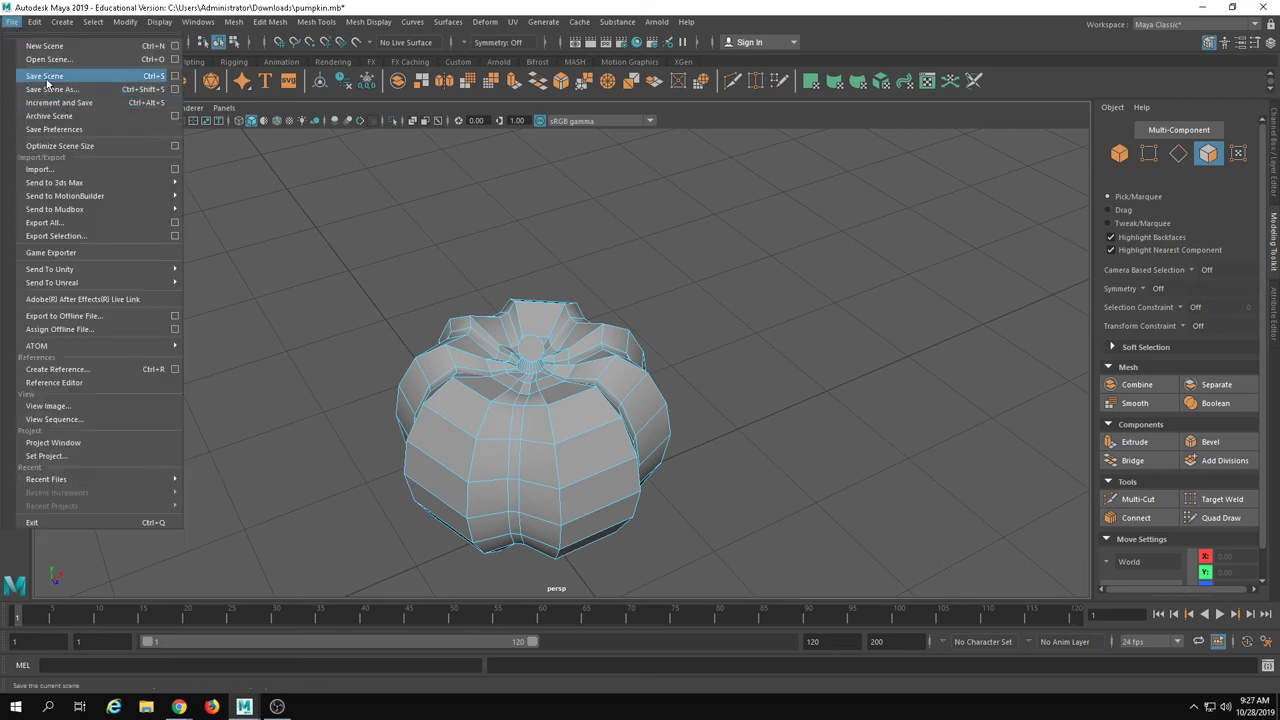
pyautogui.click(40, 84)
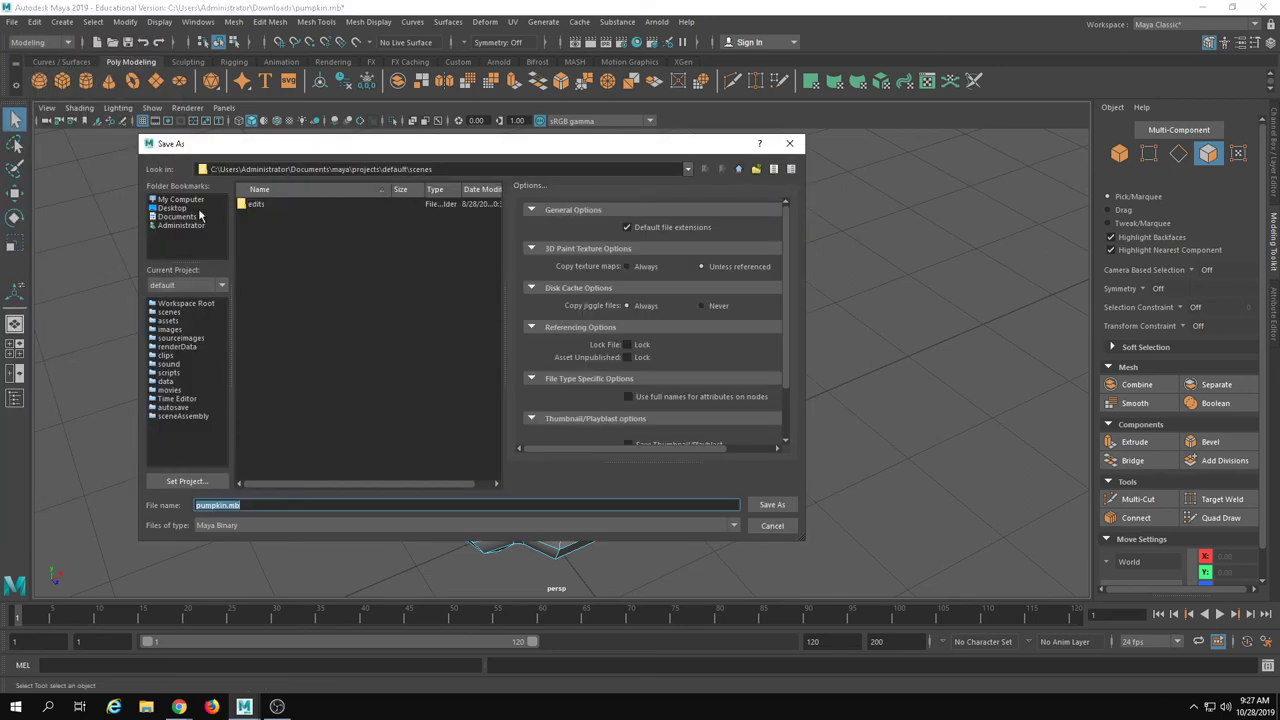
pyautogui.click(190, 200)
pyautogui.doubleClick(288, 278)
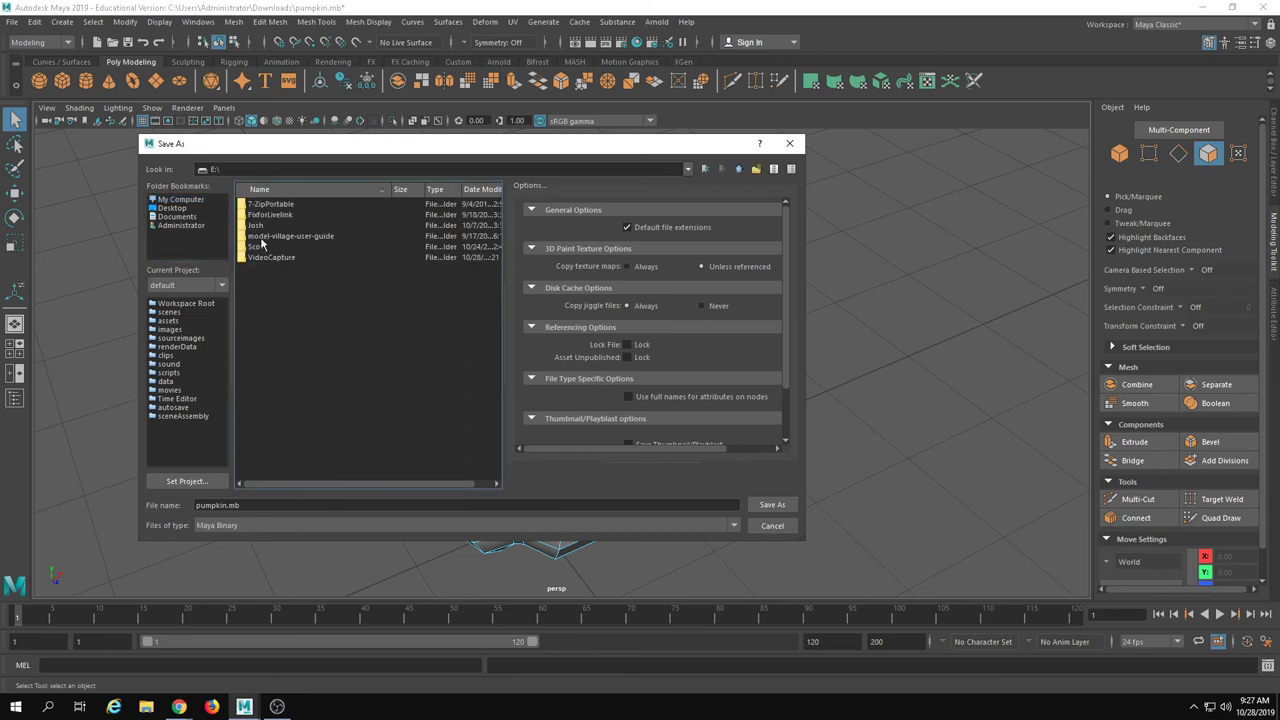
pyautogui.doubleClick(263, 228)
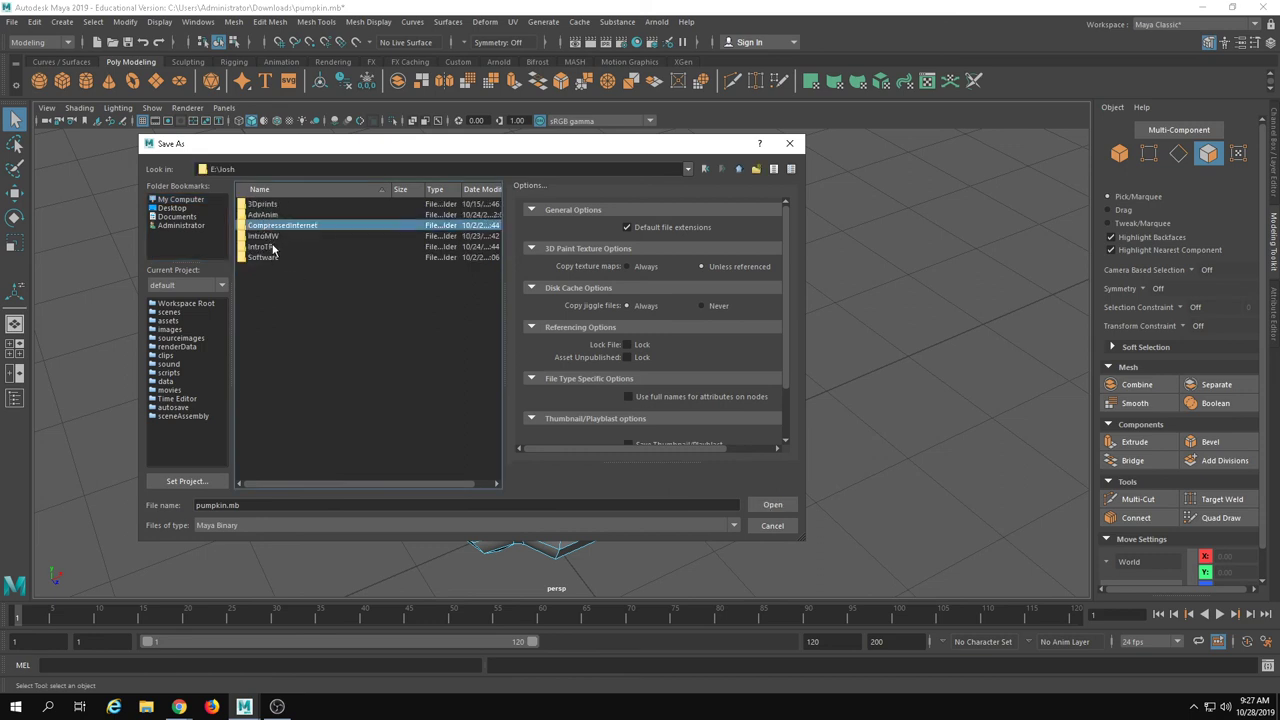
pyautogui.doubleClick(270, 237)
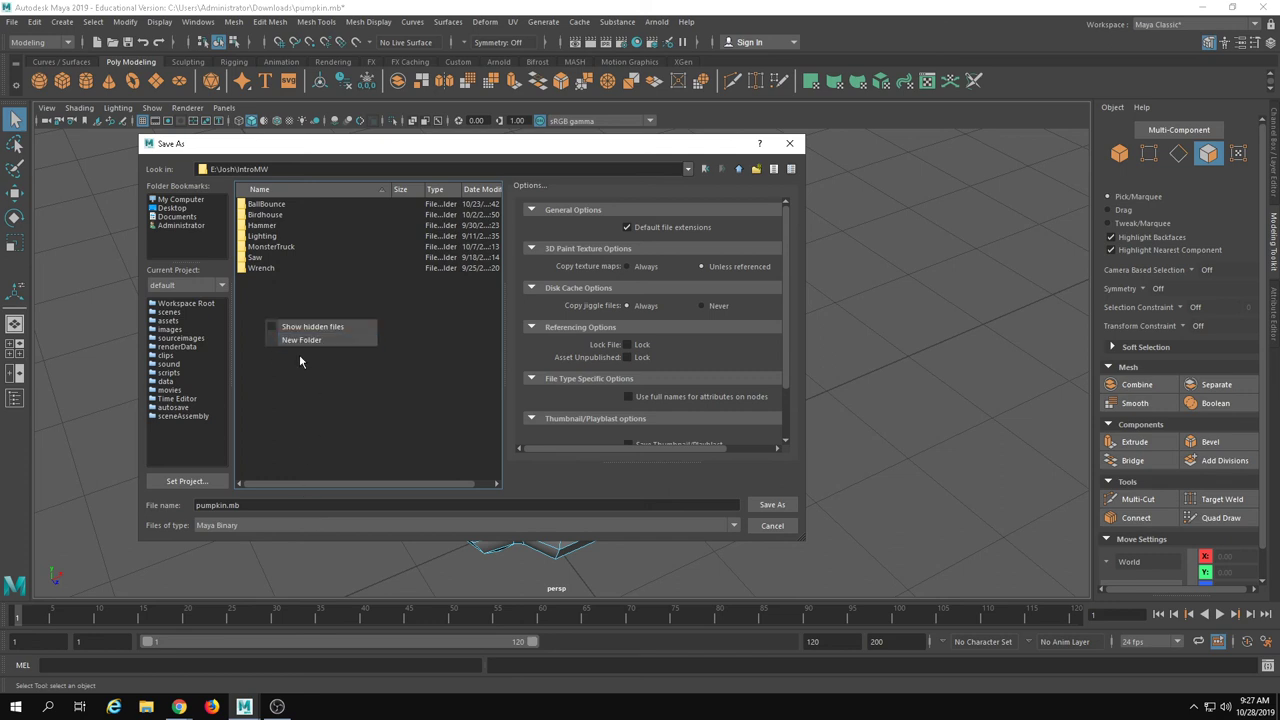
# - Create a Pumpkin folder inside IntroMW and save the scene there as pumpkin.mb
pyautogui.click(294, 341)
pyautogui.write('Pum')
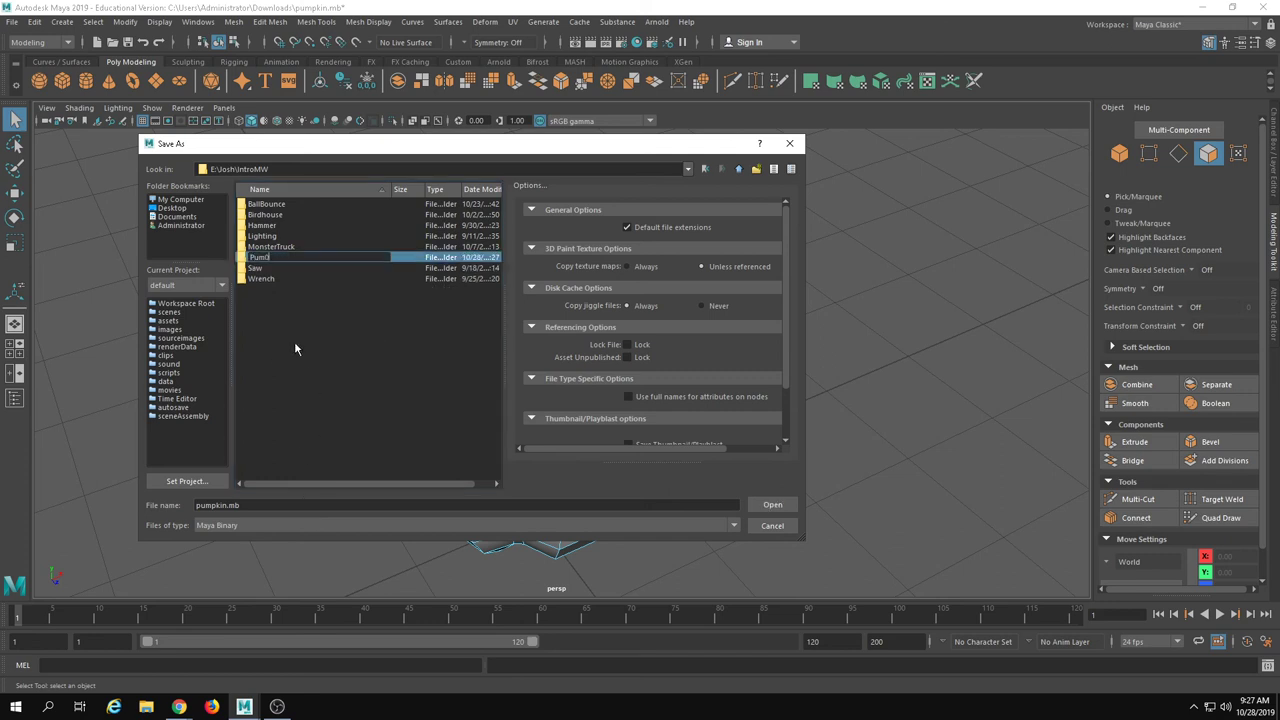
pyautogui.write('pkin')
pyautogui.press('Return')
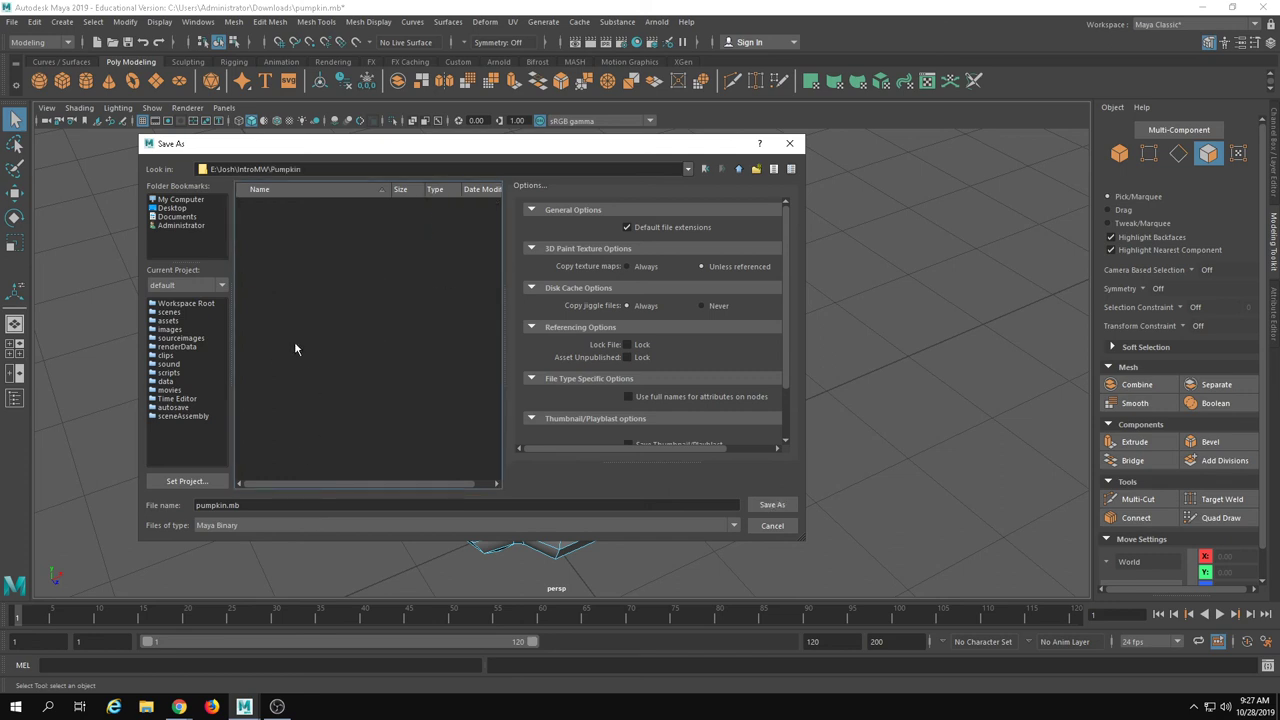
pyautogui.click(772, 505)
# - Add a polygon cube and move it out in front of the pumpkin, to about -1.80 on X
pyautogui.click(611, 365)
pyautogui.keyDown('alt'); pyautogui.moveTo(612, 366); pyautogui.dragTo(630, 319); pyautogui.keyUp('alt')
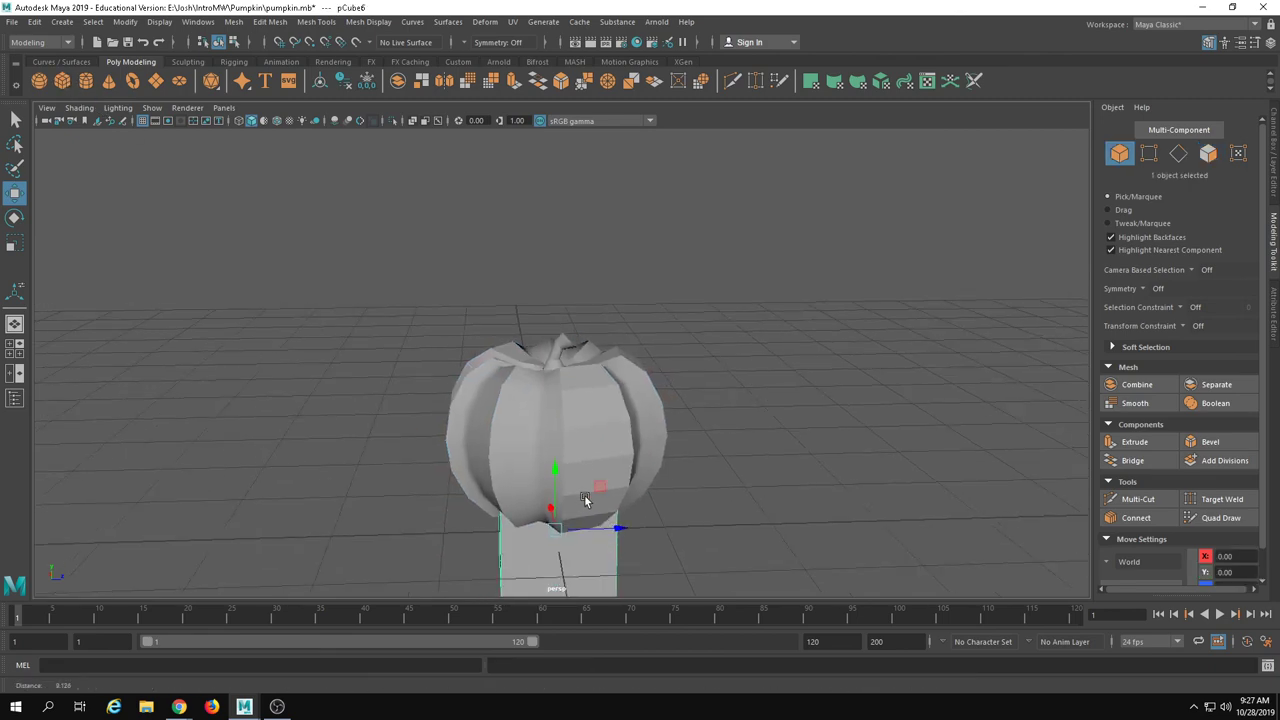
pyautogui.keyDown('alt'); pyautogui.moveTo(584, 496); pyautogui.dragTo(630, 428); pyautogui.keyUp('alt')
pyautogui.moveTo(702, 390); pyautogui.dragTo(571, 415)
pyautogui.keyDown('alt'); pyautogui.moveTo(571, 415); pyautogui.dragTo(505, 320); pyautogui.keyUp('alt')
pyautogui.press('r')
pyautogui.keyDown('alt'); pyautogui.moveTo(449, 362); pyautogui.dragTo(560, 358); pyautogui.keyUp('alt')
# - Lower the cube's top vertices on the inner side to give the block a slanted wedge shape
pyautogui.moveTo(560, 358); pyautogui.dragTo(517, 353, button='right')
pyautogui.keyDown('alt'); pyautogui.moveTo(517, 353); pyautogui.dragTo(588, 361); pyautogui.keyUp('alt')
pyautogui.moveTo(603, 252); pyautogui.dragTo(756, 528)
pyautogui.moveTo(644, 300); pyautogui.dragTo(650, 350)
pyautogui.keyDown('alt'); pyautogui.moveTo(650, 350); pyautogui.dragTo(614, 320); pyautogui.keyUp('alt')
pyautogui.moveTo(592, 248); pyautogui.dragTo(791, 430)
pyautogui.press('w')
pyautogui.moveTo(648, 282); pyautogui.dragTo(634, 350)
# - Raise the two bottom vertices on the wedge's tall side so its underside slopes
pyautogui.moveTo(634, 350); pyautogui.dragTo(675, 301, button='right')
pyautogui.moveTo(616, 478); pyautogui.dragTo(617, 478)
pyautogui.hotkey('ctrl', 'z')
pyautogui.moveTo(557, 357); pyautogui.dragTo(506, 370, button='right')
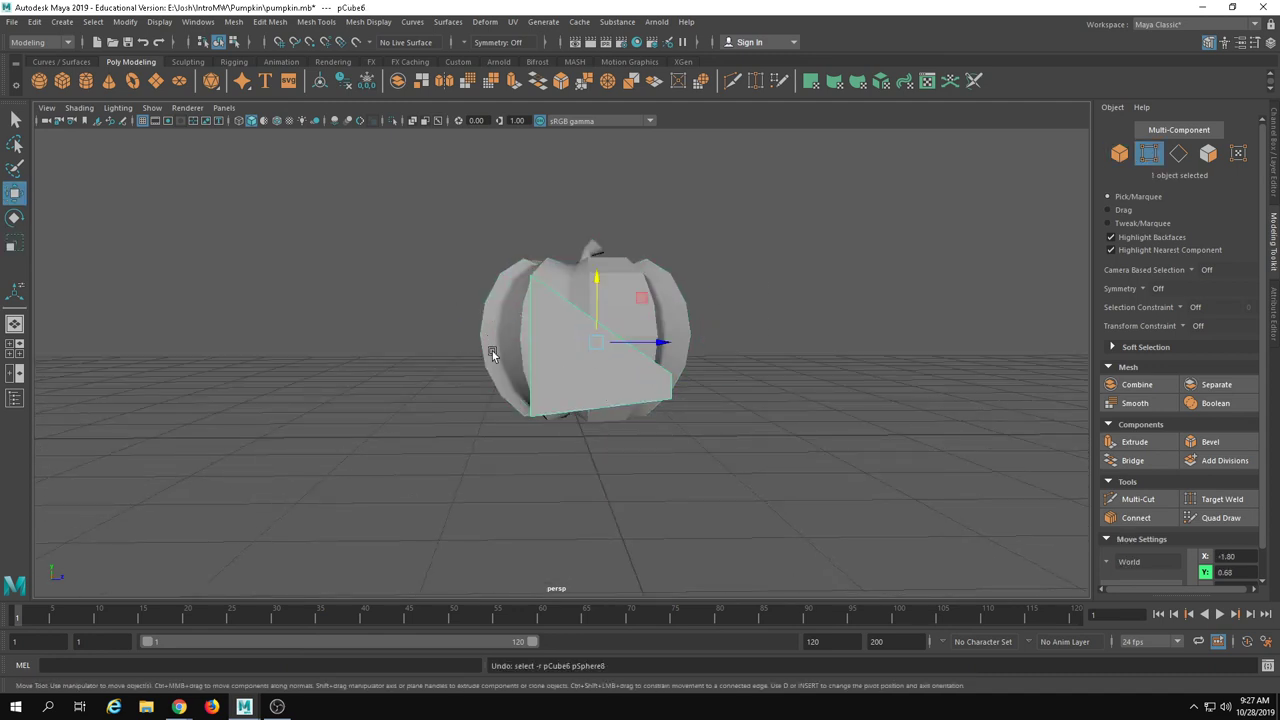
pyautogui.moveTo(535, 310); pyautogui.dragTo(531, 333)
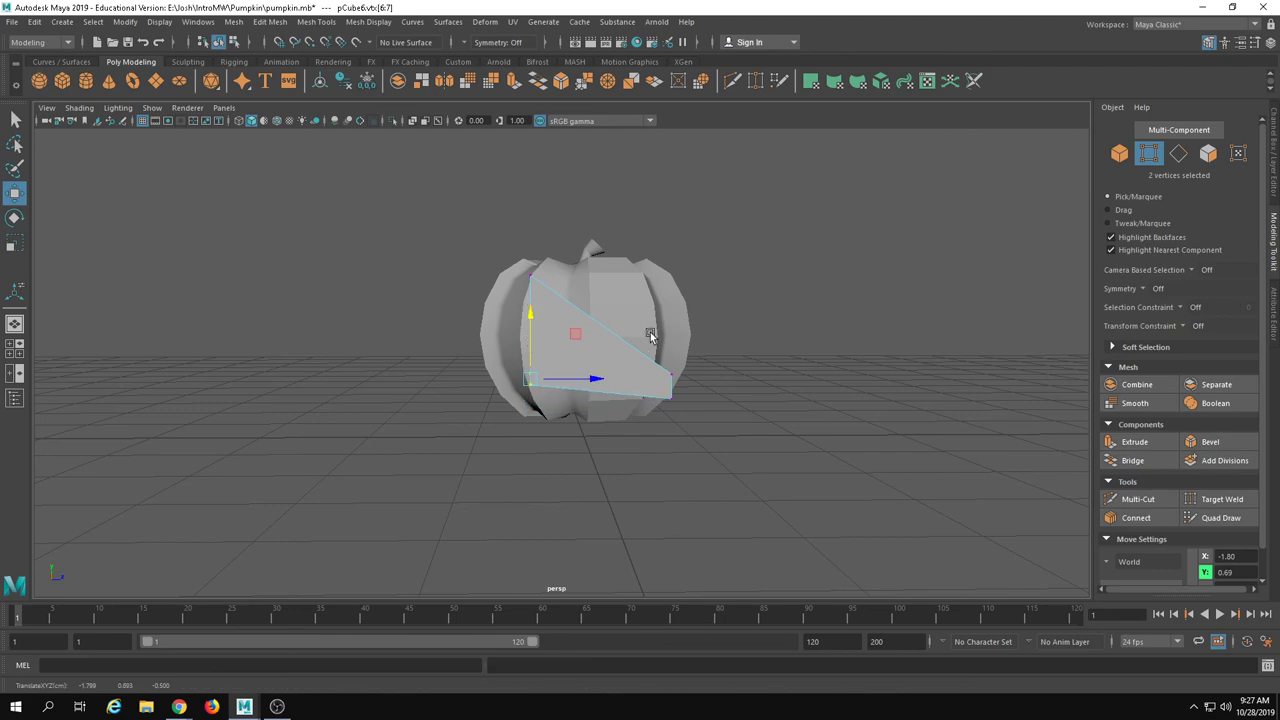
pyautogui.moveTo(645, 346); pyautogui.dragTo(703, 402)
pyautogui.keyDown('alt'); pyautogui.moveTo(703, 402); pyautogui.dragTo(523, 189); pyautogui.keyUp('alt')
# - Delete the upper edge of the wedge's short end face
pyautogui.click(686, 405)
pyautogui.press('F10')
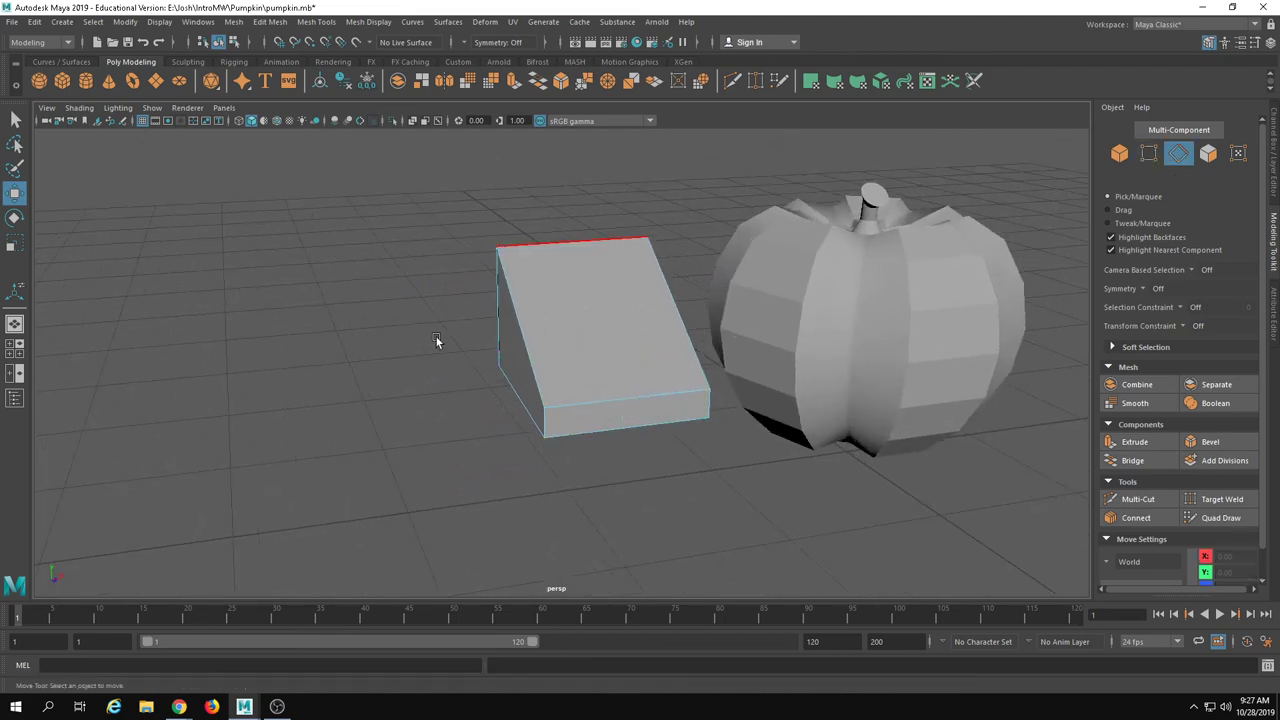
pyautogui.scroll(3, 454, 348)
pyautogui.click(636, 428)
pyautogui.keyDown('alt'); pyautogui.moveTo(629, 443); pyautogui.dragTo(578, 456); pyautogui.keyUp('alt')
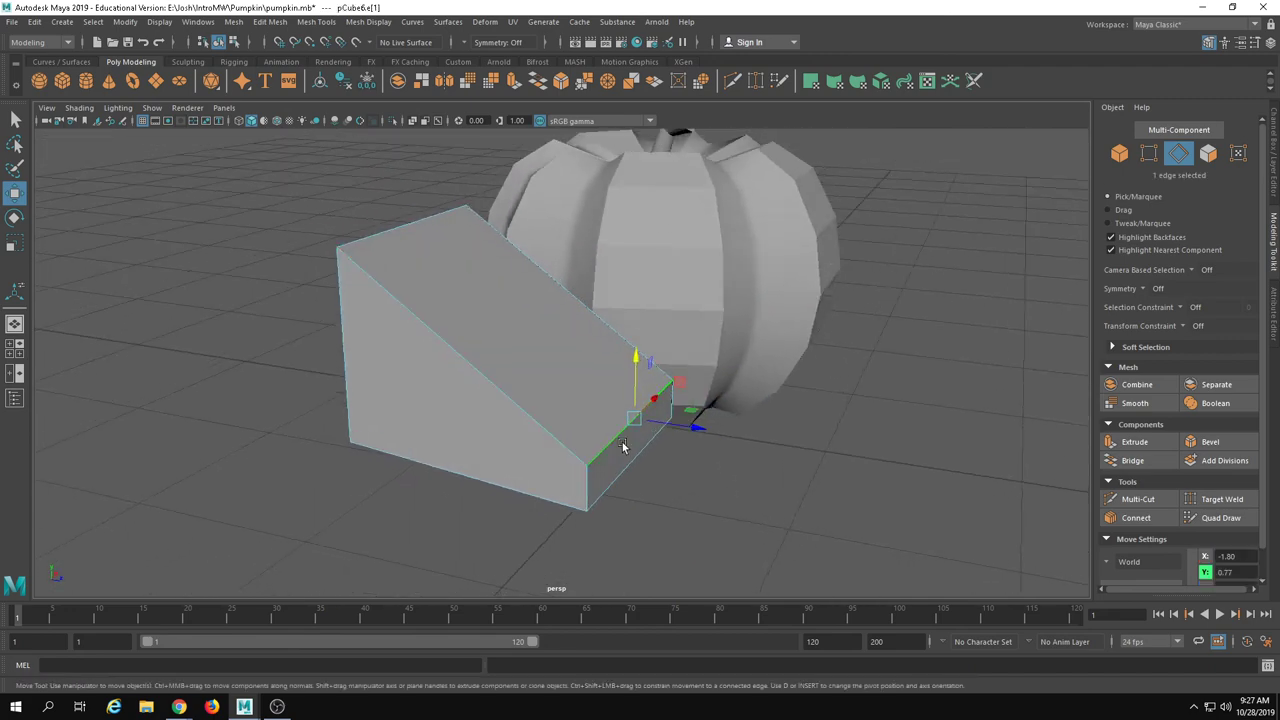
pyautogui.press('Delete')
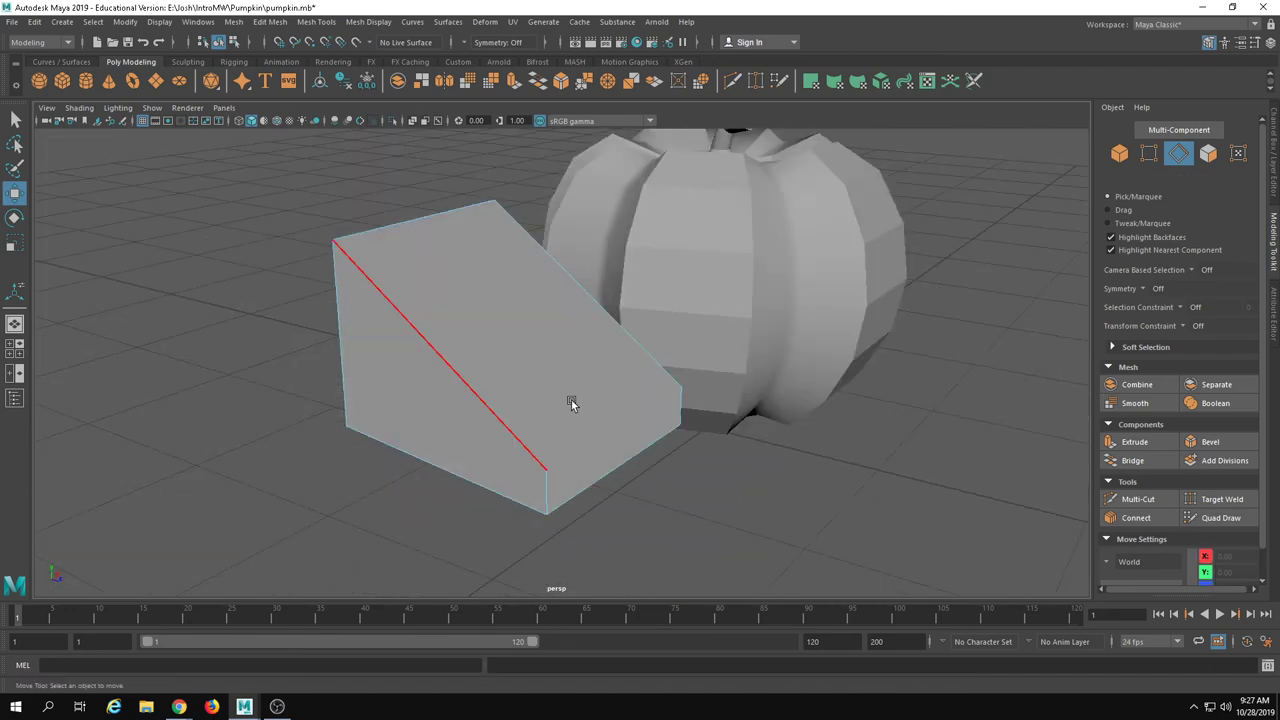
# - Delete the two leftover corner vertices to turn the wedge into a triangular prism, and return to object mode
pyautogui.keyDown('alt'); pyautogui.moveTo(632, 450); pyautogui.dragTo(655, 425); pyautogui.keyUp('alt')
pyautogui.press('F9')
pyautogui.click(668, 377)
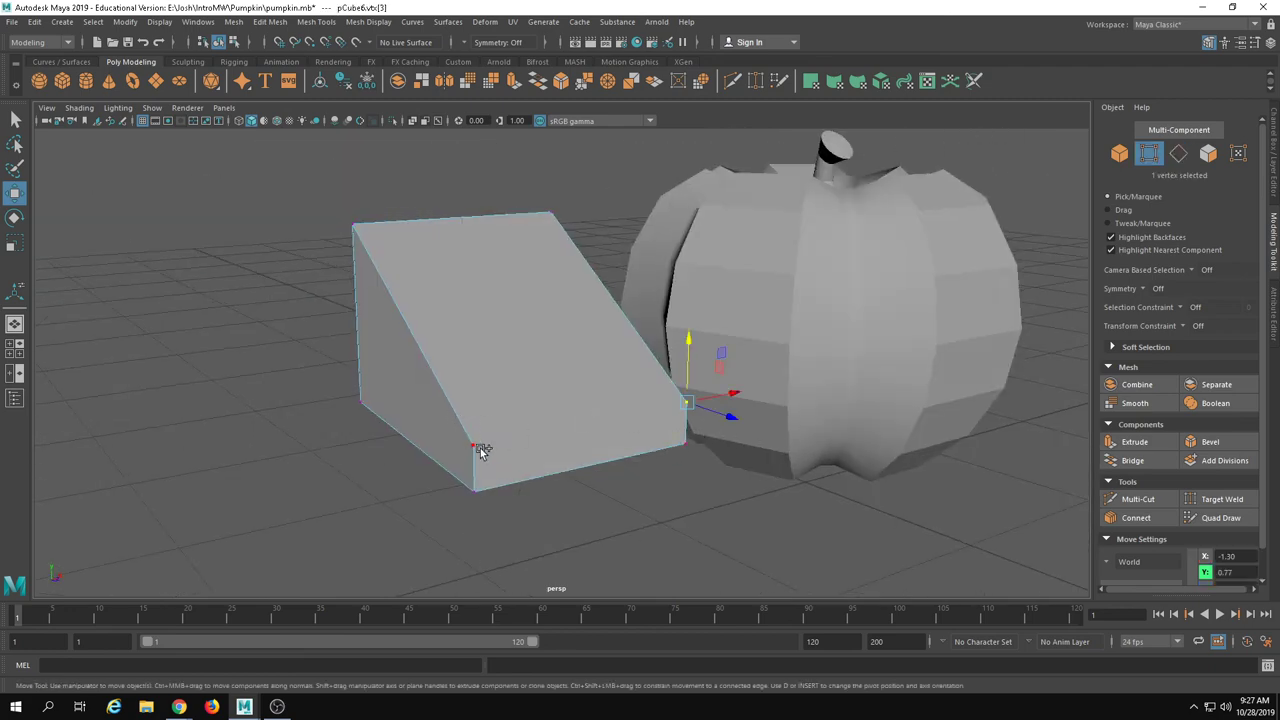
pyautogui.press('Delete')
pyautogui.keyDown('alt'); pyautogui.moveTo(468, 429); pyautogui.dragTo(571, 415); pyautogui.keyUp('alt')
pyautogui.moveTo(703, 340); pyautogui.dragTo(746, 298, button='right')
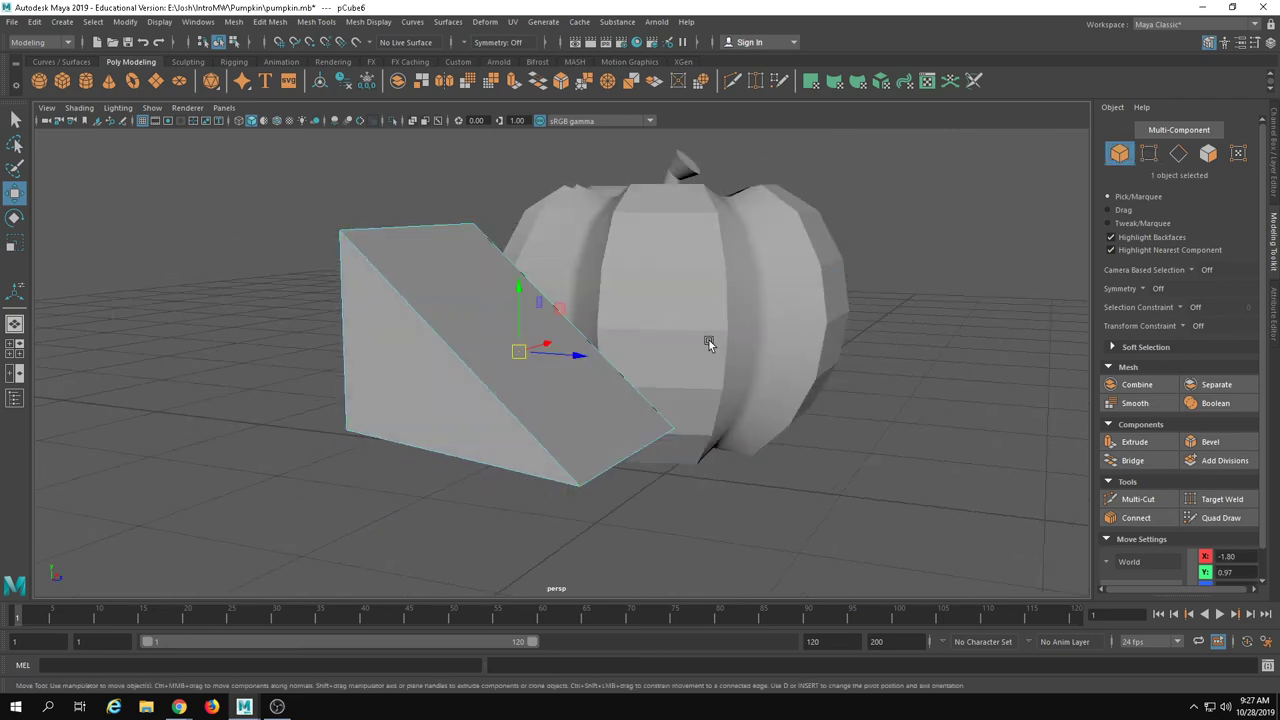
# - Duplicate the triangular prism to the other side of the pumpkin's front and tilt both pieces as a pair of eyes
pyautogui.moveTo(480, 336)
pyautogui.keyDown('alt'); pyautogui.mouseDown()
pyautogui.moveTo(580, 318)
pyautogui.moveTo(617, 363)
pyautogui.moveTo(509, 374)
pyautogui.moveTo(921, 400)
pyautogui.mouseUp(); pyautogui.keyUp('alt')
pyautogui.press('e')
pyautogui.moveTo(820, 363)
pyautogui.mouseDown()
pyautogui.moveTo(900, 410)
pyautogui.moveTo(1008, 429)
pyautogui.moveTo(879, 452)
pyautogui.moveTo(893, 385)
pyautogui.mouseUp()
pyautogui.keyDown('alt'); pyautogui.moveTo(893, 385); pyautogui.dragTo(684, 400, button='right'); pyautogui.keyUp('alt')
pyautogui.click(478, 356)
pyautogui.moveTo(503, 324); pyautogui.dragTo(518, 341)
pyautogui.press('w')
pyautogui.click(797, 326)
pyautogui.moveTo(911, 257); pyautogui.dragTo(911, 349)
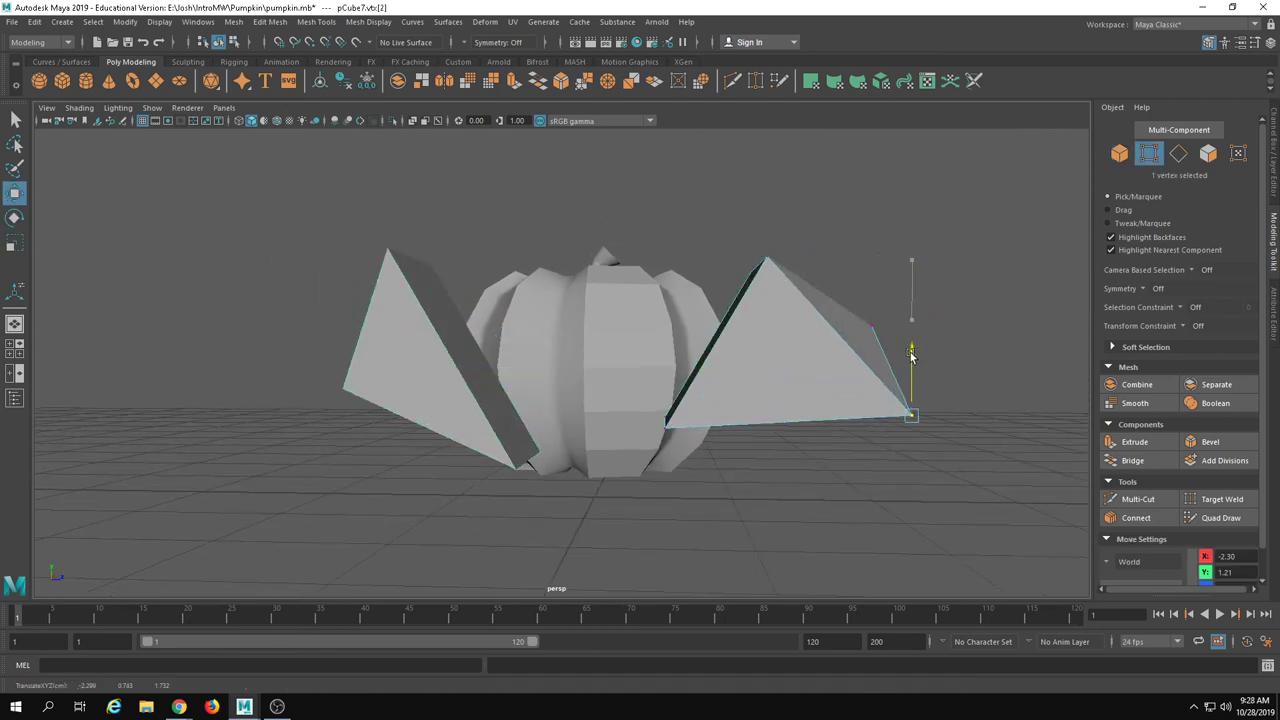
pyautogui.hotkey('ctrl', 'z')
# - Lower the duplicated eye's outer vertices and pull them inward, and shift its top vertices outward
pyautogui.moveTo(844, 269); pyautogui.dragTo(1018, 408)
pyautogui.moveTo(891, 268); pyautogui.dragTo(896, 314)
pyautogui.moveTo(958, 385); pyautogui.dragTo(893, 385)
pyautogui.moveTo(648, 222); pyautogui.dragTo(664, 230)
pyautogui.moveTo(809, 268); pyautogui.dragTo(859, 266)
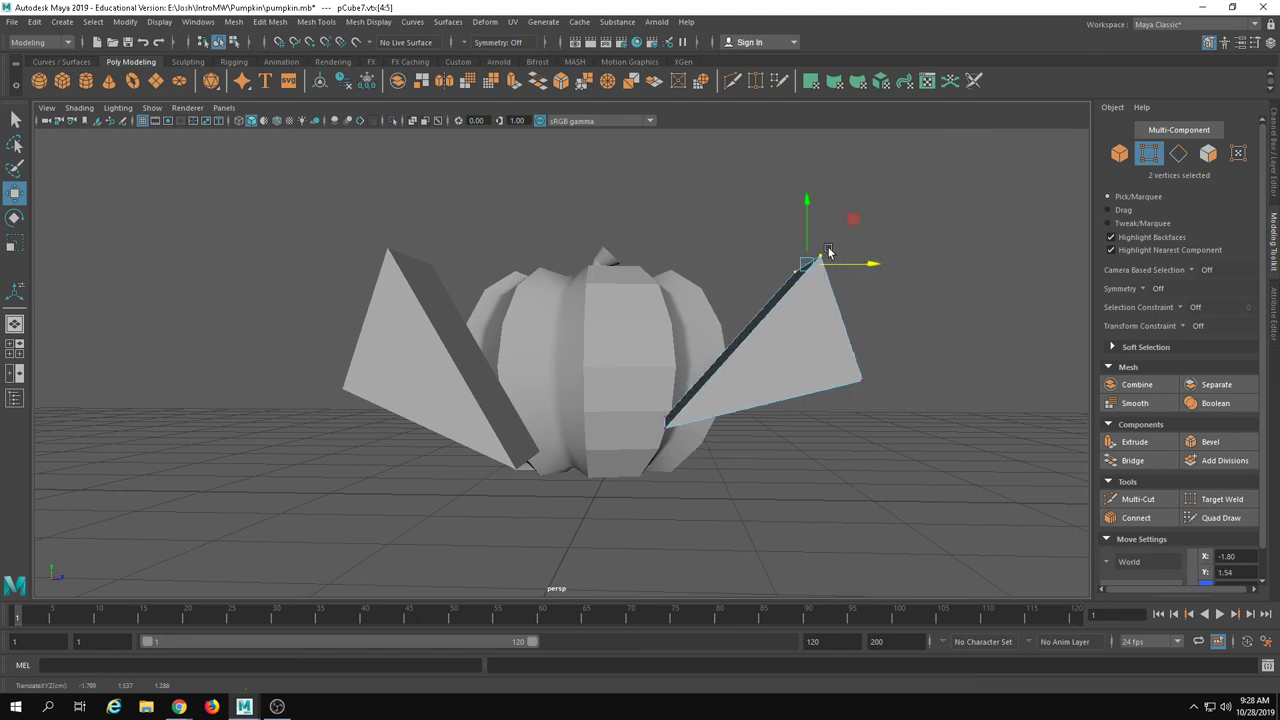
# - Raise the inner bottom vertices of both eyes to level their lower edges, and return to object mode
pyautogui.keyDown('alt'); pyautogui.moveTo(740, 333); pyautogui.dragTo(724, 297); pyautogui.keyUp('alt')
pyautogui.moveTo(599, 373); pyautogui.dragTo(706, 438)
pyautogui.moveTo(659, 354); pyautogui.dragTo(659, 322)
pyautogui.keyDown('alt'); pyautogui.moveTo(659, 322); pyautogui.dragTo(580, 488); pyautogui.keyUp('alt')
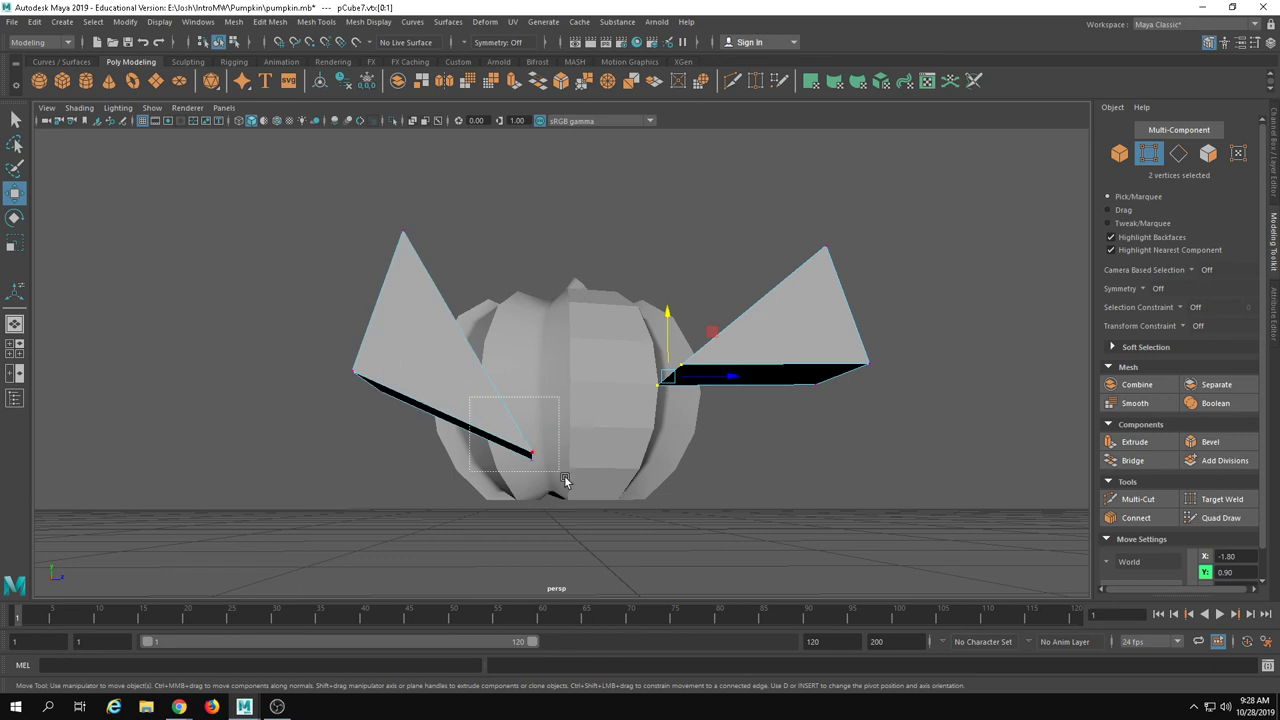
pyautogui.moveTo(522, 408); pyautogui.dragTo(683, 394)
pyautogui.moveTo(765, 350); pyautogui.dragTo(832, 303, button='right')
# - Duplicate one eye prism, rotate the copy upright and place it between and below the eyes as a nose
pyautogui.keyDown('alt'); pyautogui.moveTo(848, 401); pyautogui.dragTo(831, 408); pyautogui.keyUp('alt')
pyautogui.keyDown('alt'); pyautogui.moveTo(831, 408); pyautogui.dragTo(690, 395, button='right'); pyautogui.keyUp('alt')
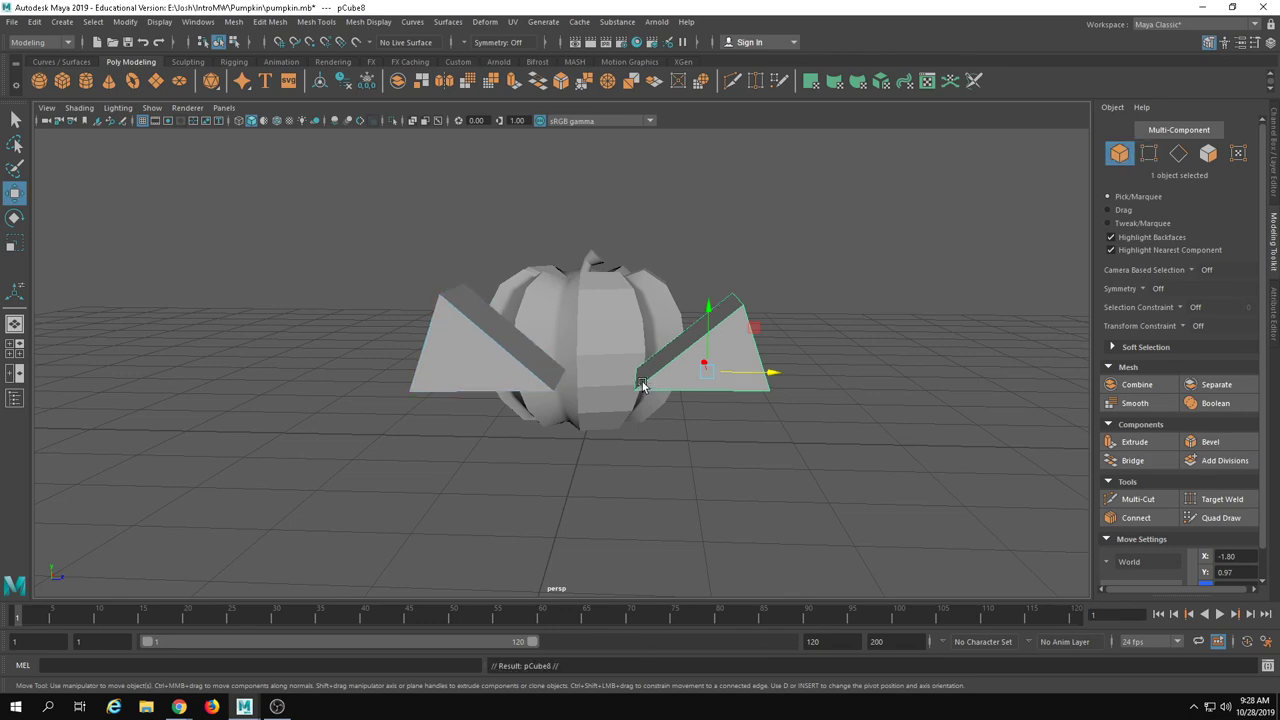
pyautogui.press('e')
pyautogui.moveTo(715, 314); pyautogui.dragTo(778, 412)
pyautogui.press('w')
pyautogui.moveTo(708, 376); pyautogui.dragTo(626, 477)
# - Raise the nose's four bottom vertices to shorten it, and return to object mode
pyautogui.press('F9')
pyautogui.moveTo(486, 429); pyautogui.dragTo(774, 529)
pyautogui.moveTo(600, 423); pyautogui.dragTo(601, 378)
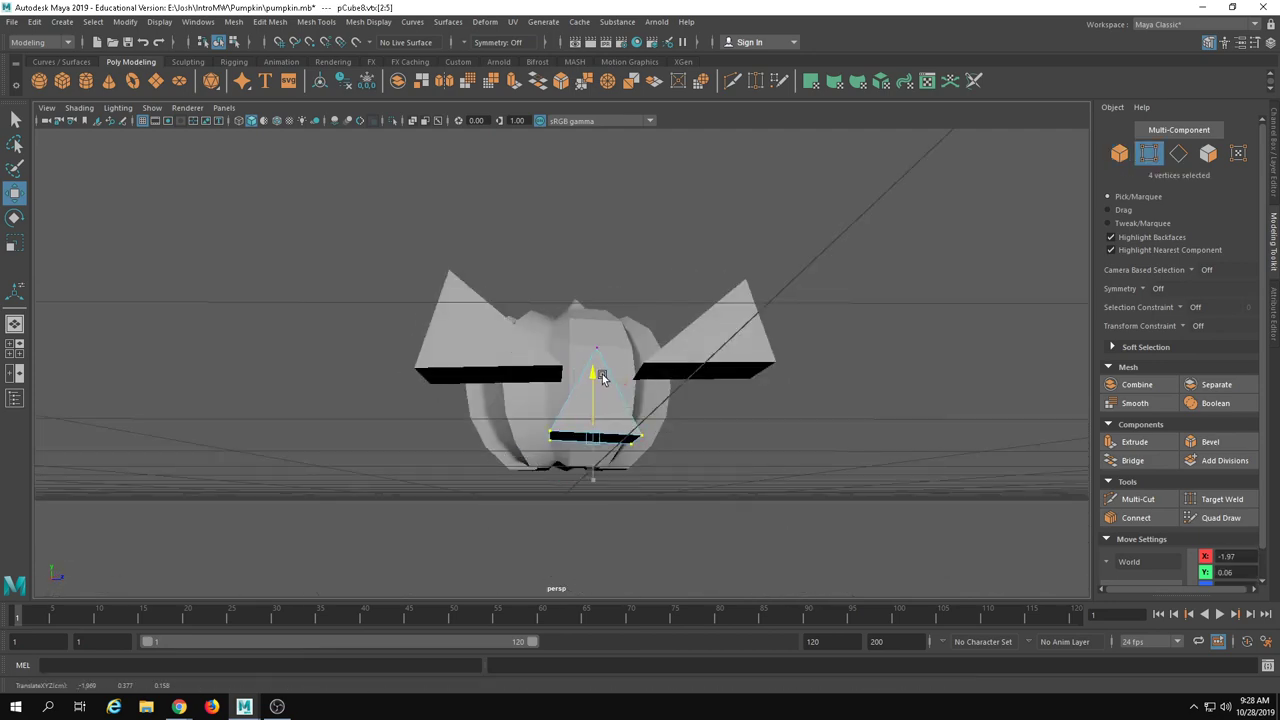
pyautogui.moveTo(602, 380); pyautogui.dragTo(675, 346, button='right')
# - Move the nose down below the eyes and clear the selection
pyautogui.keyDown('alt'); pyautogui.moveTo(675, 346); pyautogui.dragTo(668, 364); pyautogui.keyUp('alt')
pyautogui.moveTo(576, 376); pyautogui.dragTo(572, 412)
pyautogui.keyDown('alt'); pyautogui.moveTo(572, 412); pyautogui.dragTo(722, 490); pyautogui.keyUp('alt')
pyautogui.click(722, 490)
pyautogui.keyDown('alt'); pyautogui.moveTo(722, 490); pyautogui.dragTo(777, 360, button='middle'); pyautogui.keyUp('alt')
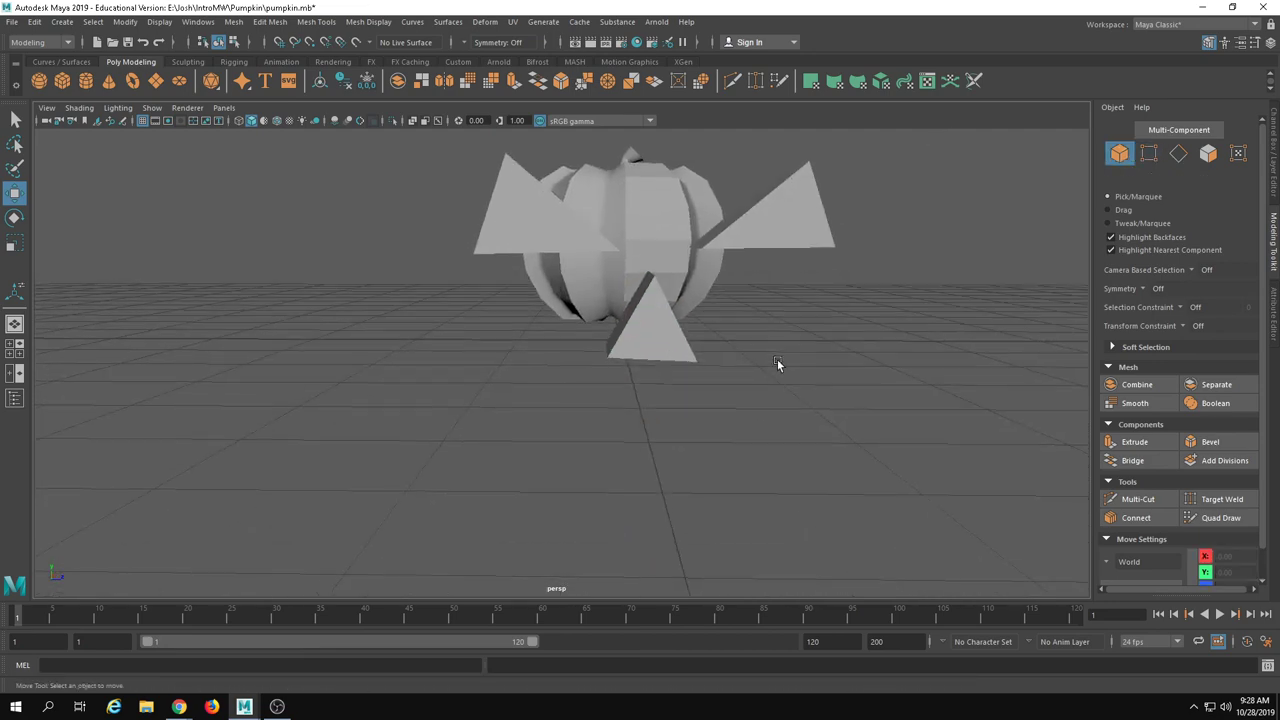
# - Add a polygon cube for the mouth and position it below the nose, at about X -2.05 and Y -0.63
pyautogui.click(62, 81)
pyautogui.scroll(-2, 676, 191)
pyautogui.keyDown('alt'); pyautogui.moveTo(725, 335); pyautogui.dragTo(605, 435); pyautogui.keyUp('alt')
pyautogui.moveTo(812, 394); pyautogui.dragTo(609, 416)
pyautogui.keyDown('alt'); pyautogui.moveTo(609, 416); pyautogui.dragTo(709, 394); pyautogui.keyUp('alt')
pyautogui.moveTo(617, 321); pyautogui.dragTo(614, 390)
pyautogui.keyDown('alt'); pyautogui.moveTo(614, 390); pyautogui.dragTo(632, 433); pyautogui.keyUp('alt')
pyautogui.scroll(2, 591, 406)
pyautogui.keyDown('alt'); pyautogui.moveTo(648, 438); pyautogui.dragTo(674, 387, button='middle'); pyautogui.keyUp('alt')
pyautogui.keyDown('alt'); pyautogui.moveTo(674, 387); pyautogui.dragTo(716, 390); pyautogui.keyUp('alt')
# - Extrude the mouth cube's two side faces outward, scaled down and raised to begin a smile
pyautogui.moveTo(522, 408); pyautogui.dragTo(556, 449, button='right')
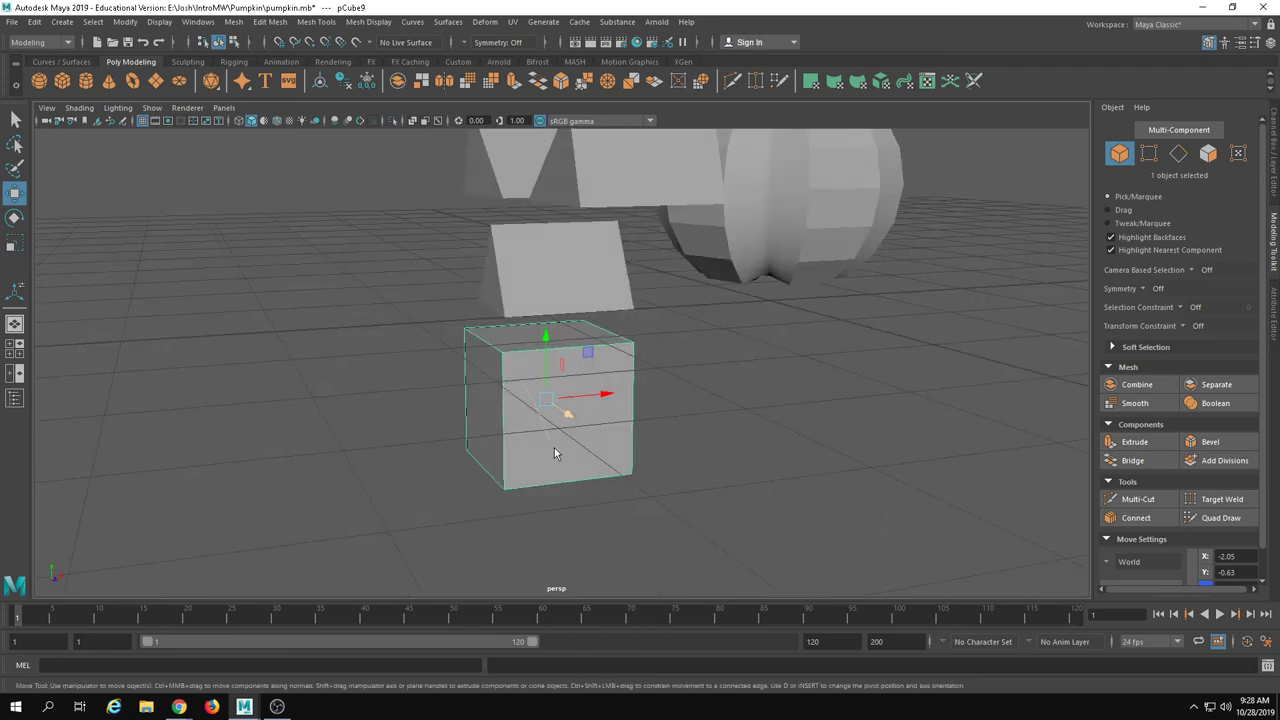
pyautogui.click(555, 450)
pyautogui.moveTo(552, 453)
pyautogui.keyDown('alt'); pyautogui.mouseDown()
pyautogui.moveTo(596, 457)
pyautogui.moveTo(575, 428)
pyautogui.moveTo(246, 434)
pyautogui.moveTo(566, 449)
pyautogui.mouseUp(); pyautogui.keyUp('alt')
pyautogui.press('r')
pyautogui.keyDown('shift'); pyautogui.moveTo(657, 400); pyautogui.dragTo(683, 360); pyautogui.keyUp('shift')
pyautogui.moveTo(592, 338); pyautogui.dragTo(594, 304)
# - Extrude the mouth's end faces outward again, raise them to curve the smile, and return to object mode
pyautogui.moveTo(670, 378)
pyautogui.keyDown('shift'); pyautogui.mouseDown()
pyautogui.moveTo(737, 371)
pyautogui.moveTo(662, 363)
pyautogui.mouseUp(); pyautogui.keyUp('shift')
pyautogui.moveTo(600, 332); pyautogui.dragTo(601, 344, button='middle')
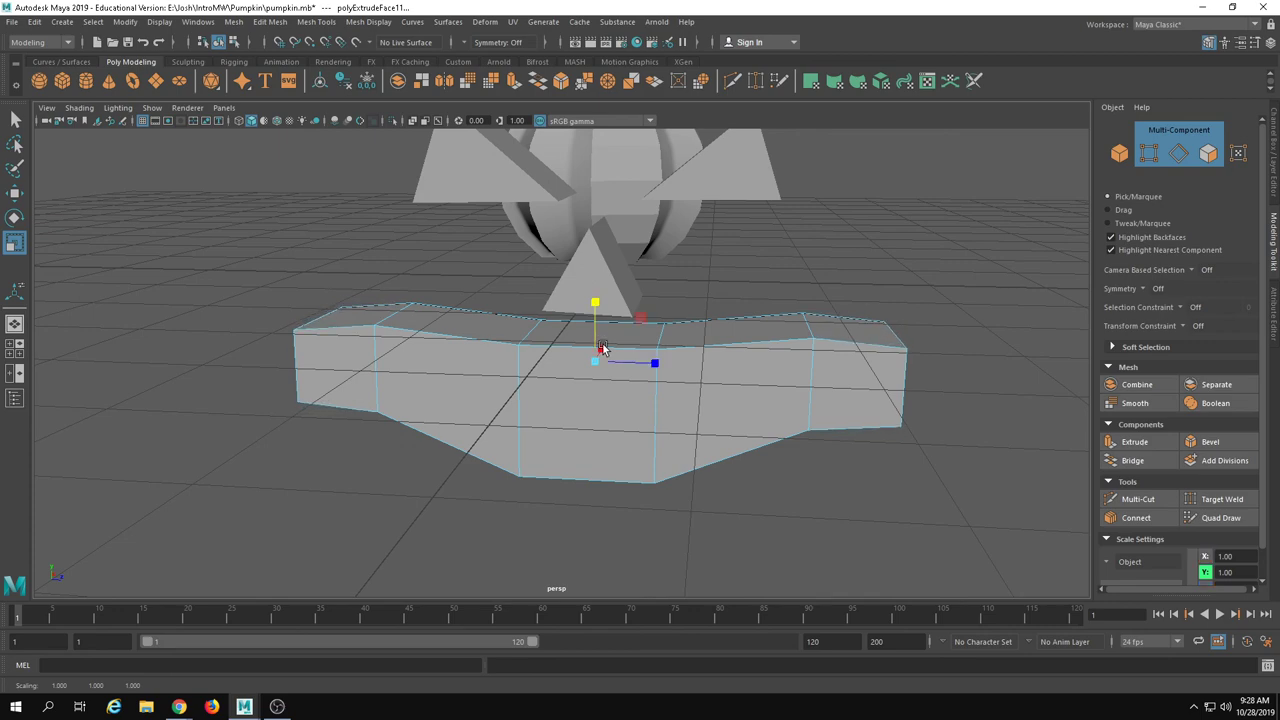
pyautogui.press('w')
pyautogui.moveTo(597, 306); pyautogui.dragTo(562, 365)
pyautogui.moveTo(562, 365); pyautogui.dragTo(608, 335, button='right')
pyautogui.keyDown('alt'); pyautogui.moveTo(610, 335); pyautogui.dragTo(606, 351); pyautogui.keyUp('alt')
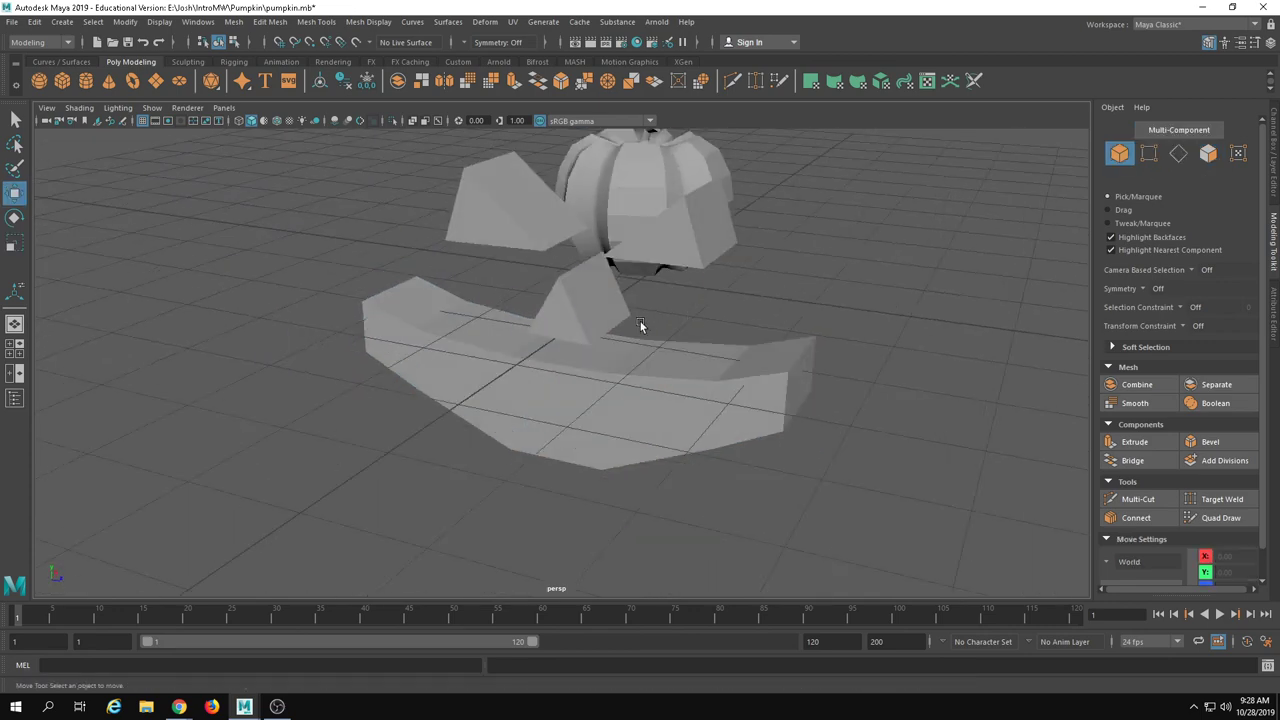
# - Scale the mouth down in width and height together, to about 0.81
pyautogui.click(606, 352)
pyautogui.press('r')
pyautogui.moveTo(578, 394); pyautogui.dragTo(549, 385)
pyautogui.hotkey('ctrl', 'z')
pyautogui.keyDown('alt'); pyautogui.moveTo(711, 384); pyautogui.dragTo(687, 393); pyautogui.keyUp('alt')
pyautogui.moveTo(629, 348); pyautogui.dragTo(588, 188)
pyautogui.keyDown('alt'); pyautogui.moveTo(590, 365); pyautogui.dragTo(735, 340); pyautogui.keyUp('alt')
pyautogui.keyDown('alt'); pyautogui.moveTo(656, 351); pyautogui.dragTo(591, 369); pyautogui.keyUp('alt')
pyautogui.click(652, 398)
pyautogui.click(591, 372)
pyautogui.keyDown('alt'); pyautogui.moveTo(591, 372); pyautogui.dragTo(697, 347, button='right'); pyautogui.keyUp('alt')
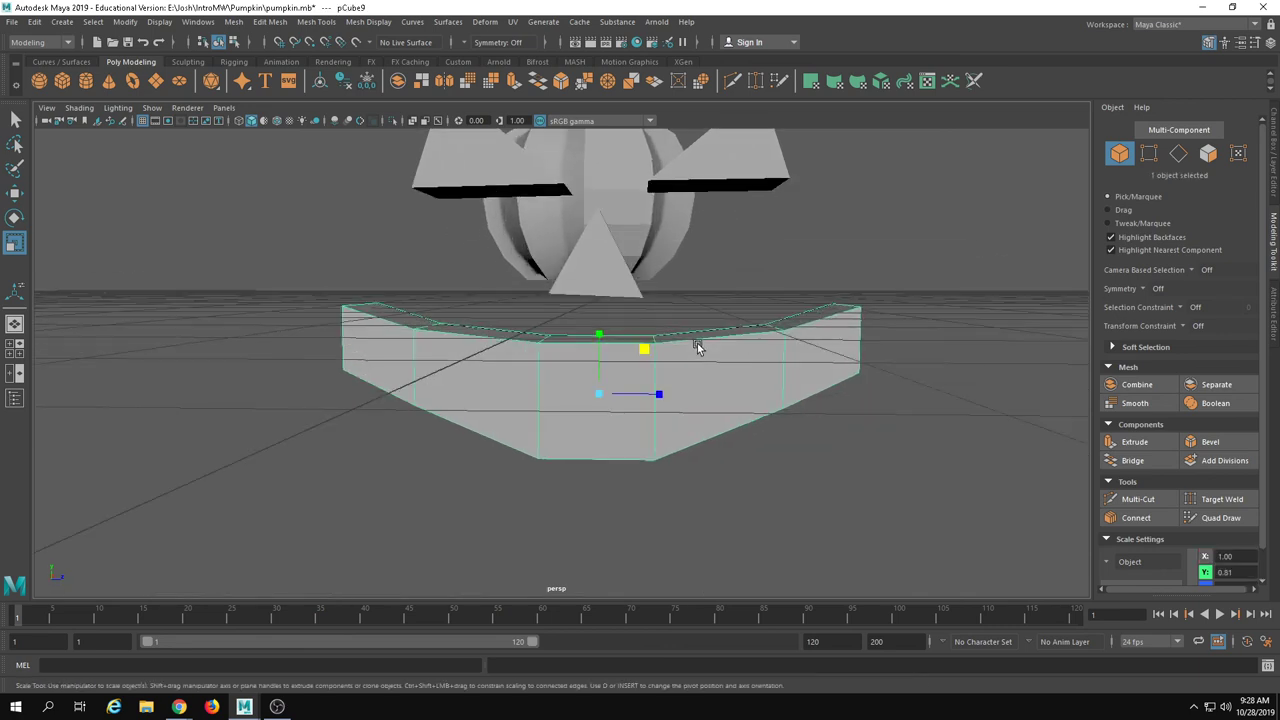
# - Bevel the mouth's four inner vertical edge loops with fraction 0.5 and 2 segments
pyautogui.moveTo(660, 396); pyautogui.dragTo(659, 348, button='right')
pyautogui.doubleClick(420, 367)
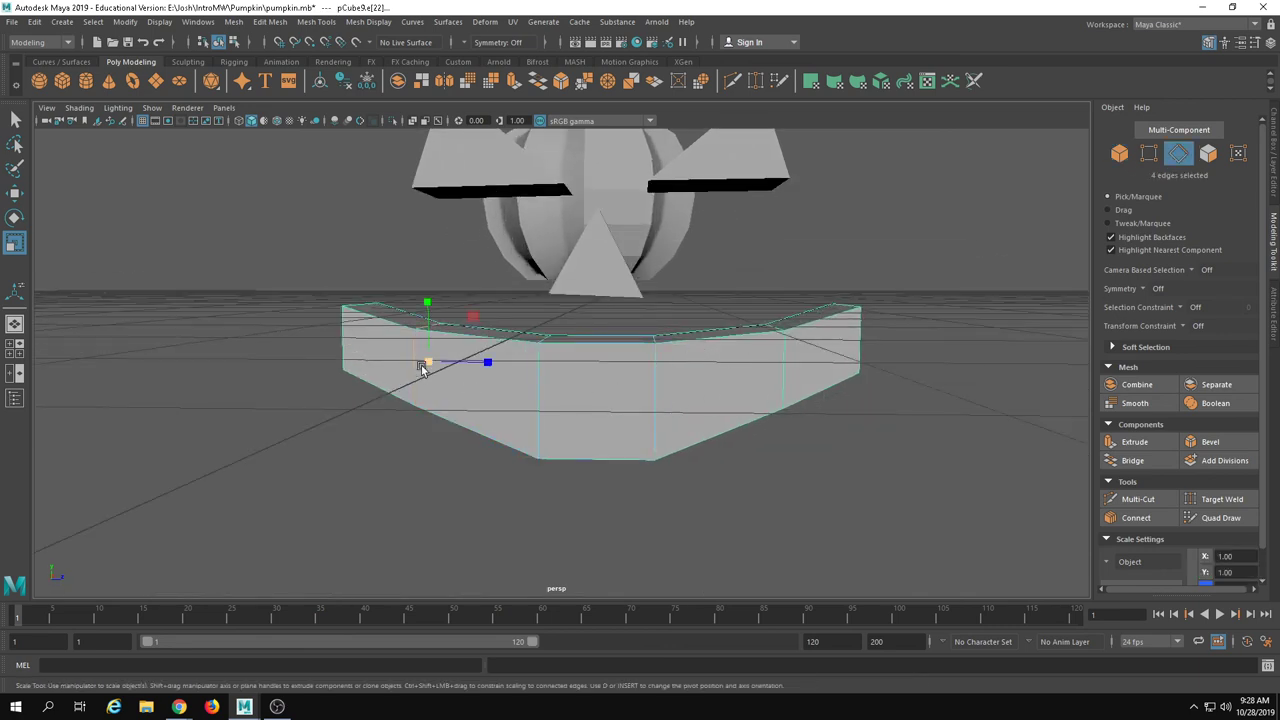
pyautogui.keyDown('shift'); pyautogui.doubleClick(777, 392); pyautogui.keyUp('shift')
pyautogui.keyDown('alt'); pyautogui.moveTo(777, 392); pyautogui.dragTo(775, 400); pyautogui.keyUp('alt')
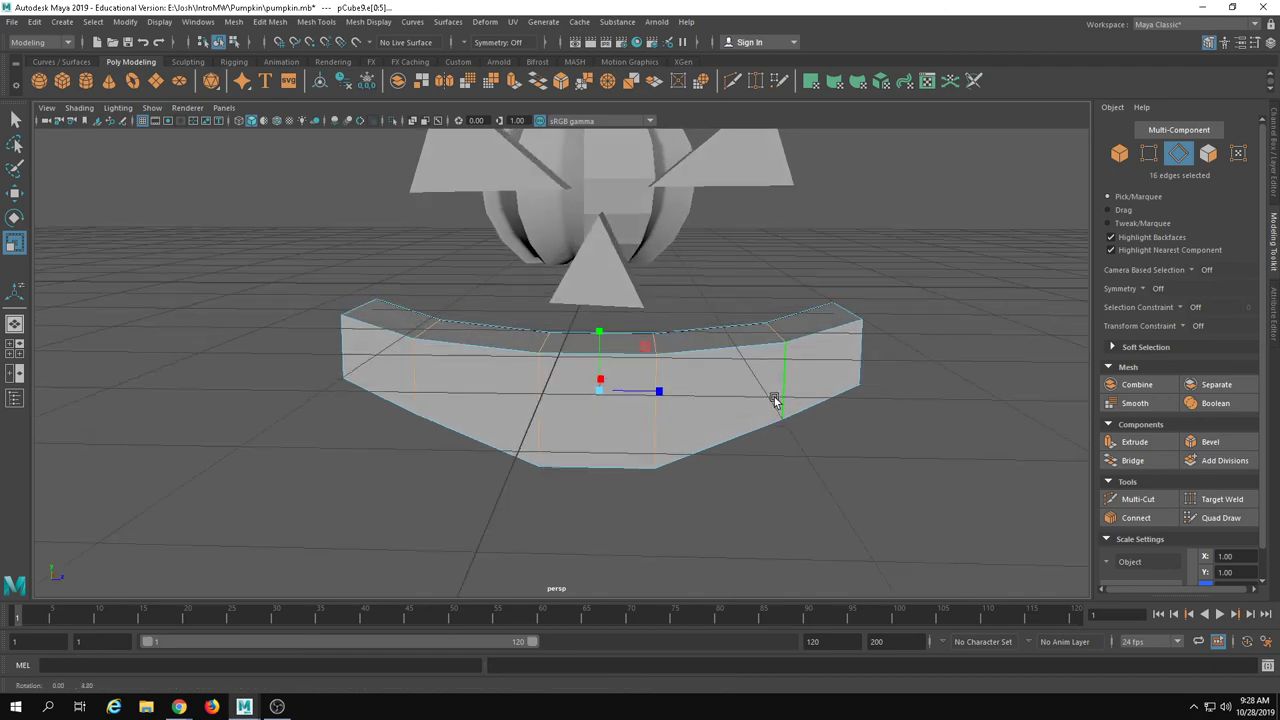
pyautogui.click(1210, 442)
pyautogui.keyDown('alt'); pyautogui.moveTo(790, 402); pyautogui.dragTo(580, 395); pyautogui.keyUp('alt')
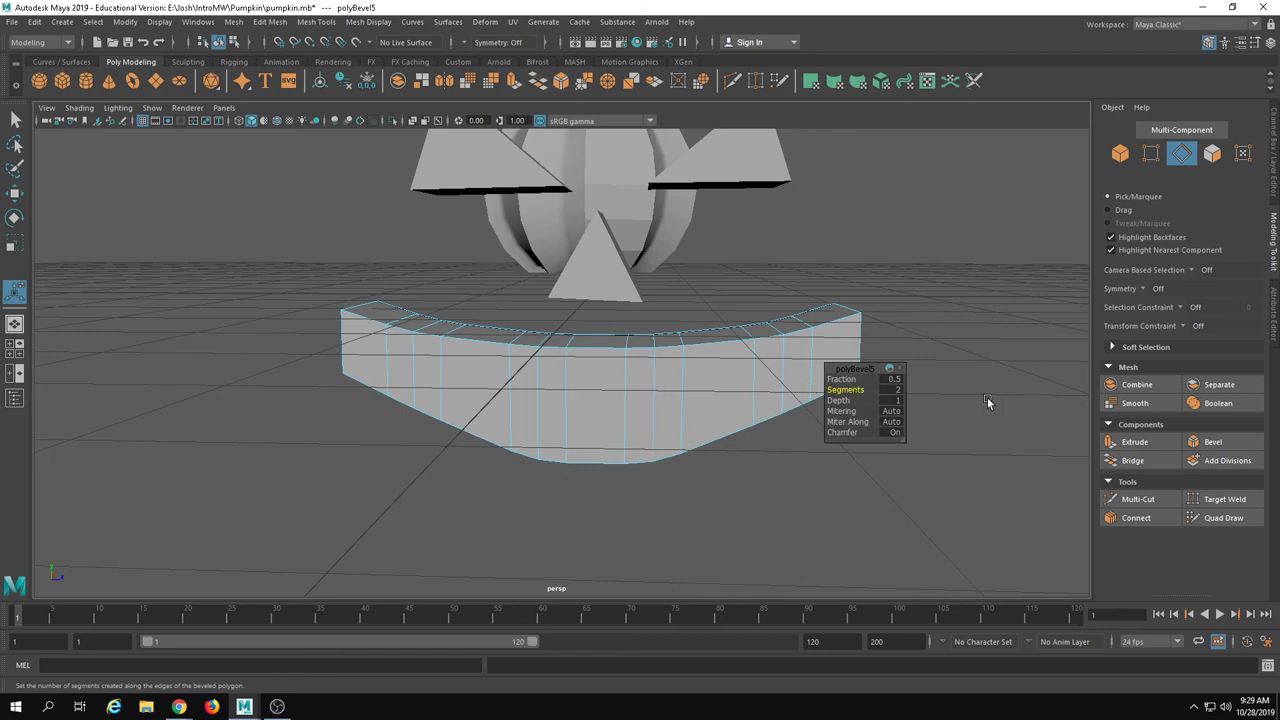
# - Move the middle edge of each bevel on the mouth's upper side down to form tooth notches
pyautogui.keyDown('alt'); pyautogui.moveTo(766, 416); pyautogui.dragTo(762, 411); pyautogui.keyUp('alt')
pyautogui.press('w')
pyautogui.keyDown('alt'); pyautogui.moveTo(394, 388); pyautogui.dragTo(479, 410); pyautogui.keyUp('alt')
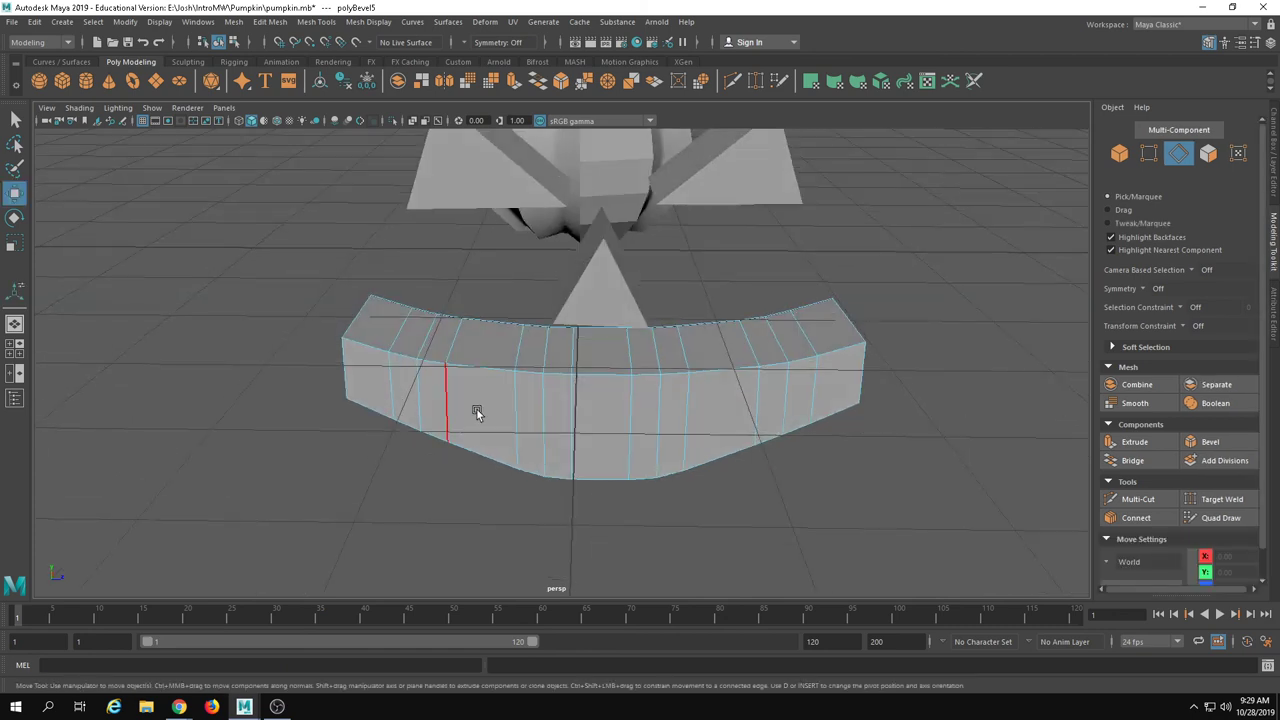
pyautogui.keyDown('shift'); pyautogui.click(782, 344); pyautogui.keyUp('shift')
pyautogui.keyDown('alt'); pyautogui.moveTo(782, 344); pyautogui.dragTo(570, 262); pyautogui.keyUp('alt')
# - Raise the matching bevel edges on the mouth's underside into notches and return to object mode
pyautogui.keyDown('alt'); pyautogui.moveTo(451, 406); pyautogui.dragTo(543, 451); pyautogui.keyUp('alt')
pyautogui.click(429, 378)
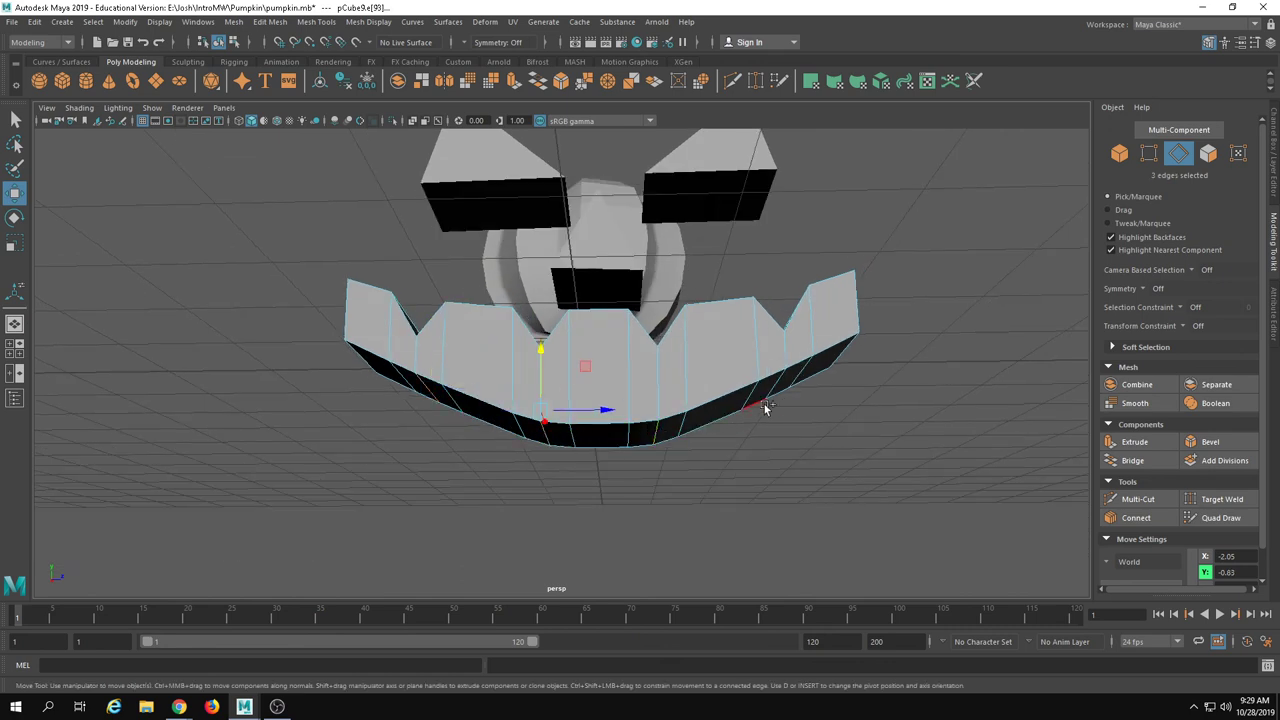
pyautogui.moveTo(595, 331); pyautogui.dragTo(500, 506)
pyautogui.press('F8')
pyautogui.click(500, 506)
pyautogui.scroll(-5, 371, 459)
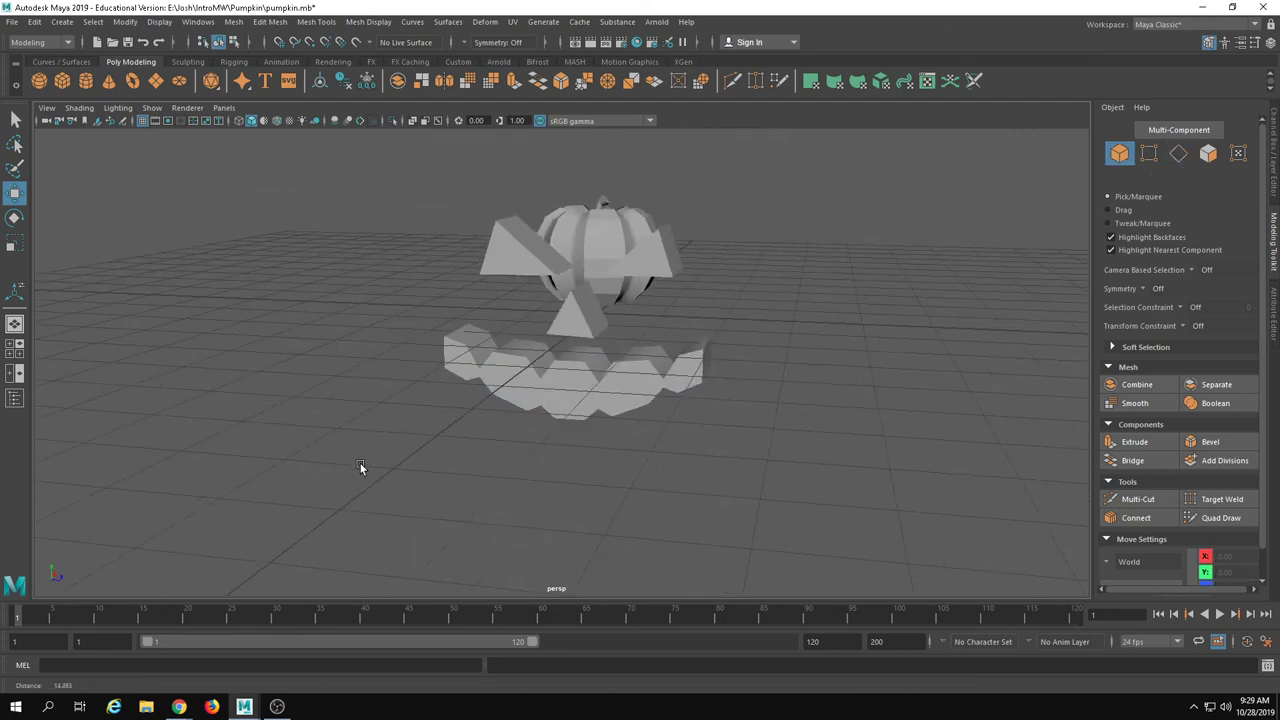
# - Combine the two eye pieces and the nose piece into one mesh
pyautogui.moveTo(370, 458)
pyautogui.keyDown('alt'); pyautogui.mouseDown()
pyautogui.moveTo(429, 440)
pyautogui.moveTo(394, 450)
pyautogui.mouseUp(); pyautogui.keyUp('alt')
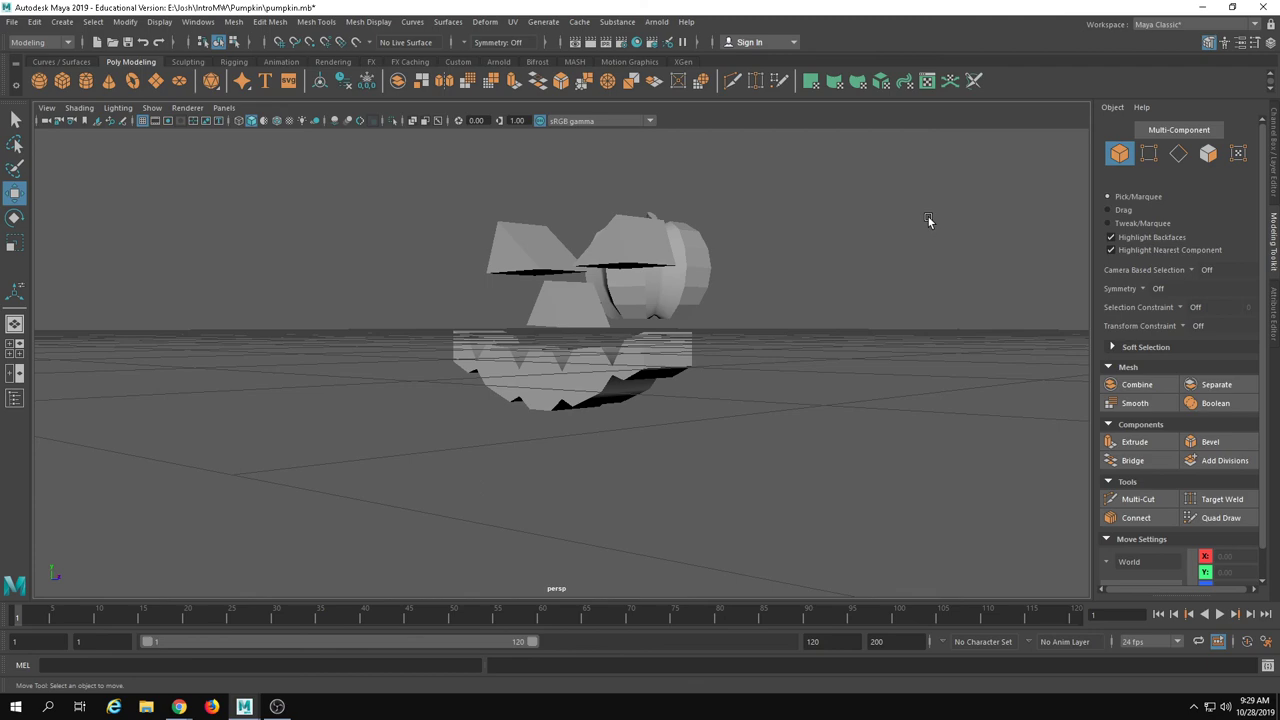
pyautogui.keyDown('alt'); pyautogui.moveTo(961, 175); pyautogui.dragTo(551, 333); pyautogui.keyUp('alt')
pyautogui.click(575, 260)
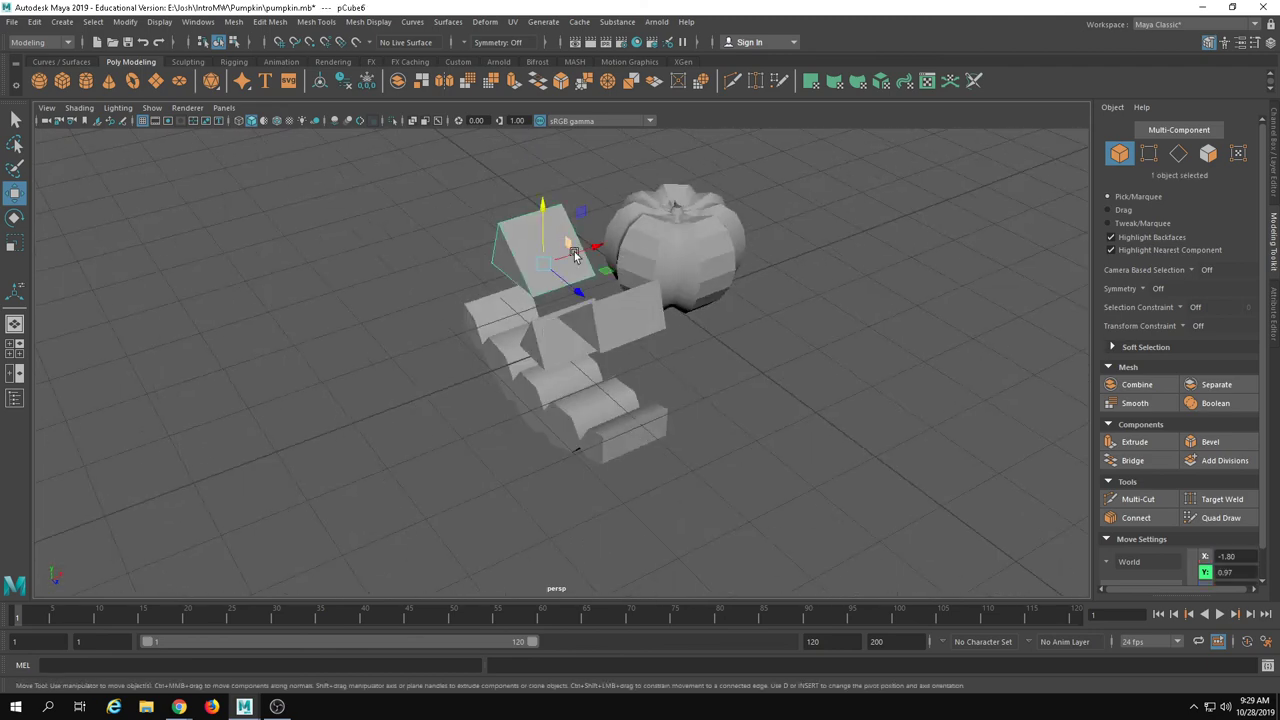
pyautogui.keyDown('alt'); pyautogui.moveTo(575, 260); pyautogui.dragTo(558, 285); pyautogui.keyUp('alt')
pyautogui.hotkey('ctrl', 'd')
pyautogui.keyDown('alt'); pyautogui.moveTo(534, 365); pyautogui.dragTo(527, 310); pyautogui.keyUp('alt')
pyautogui.press('r')
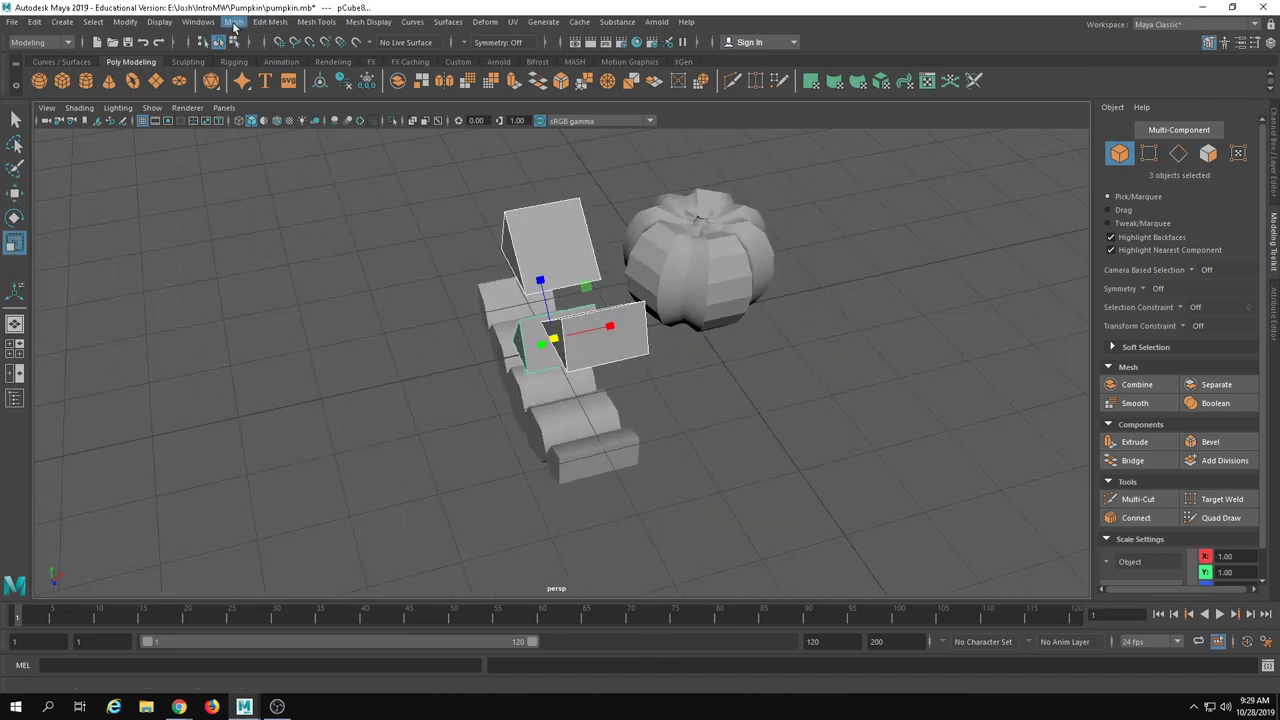
pyautogui.click(233, 22)
pyautogui.click(255, 54)
pyautogui.press('w')
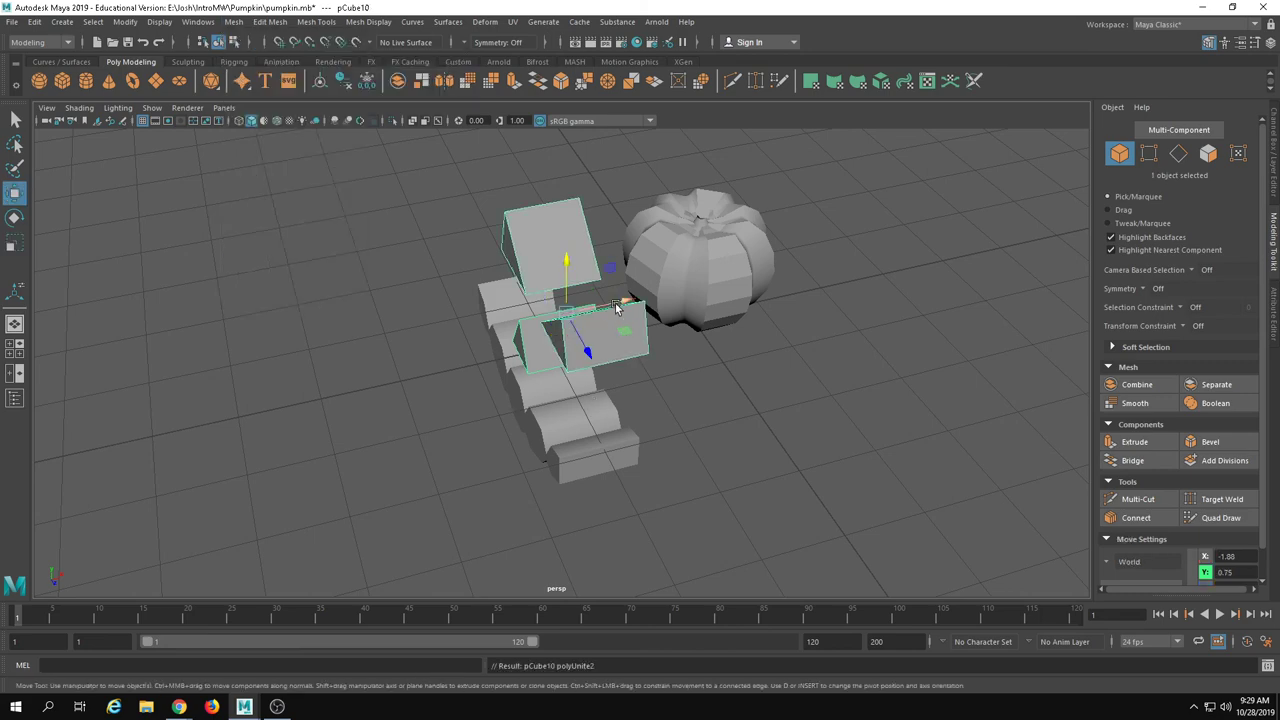
# - Scale the combined eyes and nose down and position them on the pumpkin's front, at about X -0.82
pyautogui.press('r')
pyautogui.moveTo(615, 303); pyautogui.dragTo(590, 396)
pyautogui.scroll(3, 590, 396)
pyautogui.keyDown('alt'); pyautogui.moveTo(612, 318); pyautogui.dragTo(680, 380, button='middle'); pyautogui.keyUp('alt')
pyautogui.scroll(4, 685, 378)
pyautogui.press('w')
pyautogui.moveTo(726, 373); pyautogui.dragTo(736, 260)
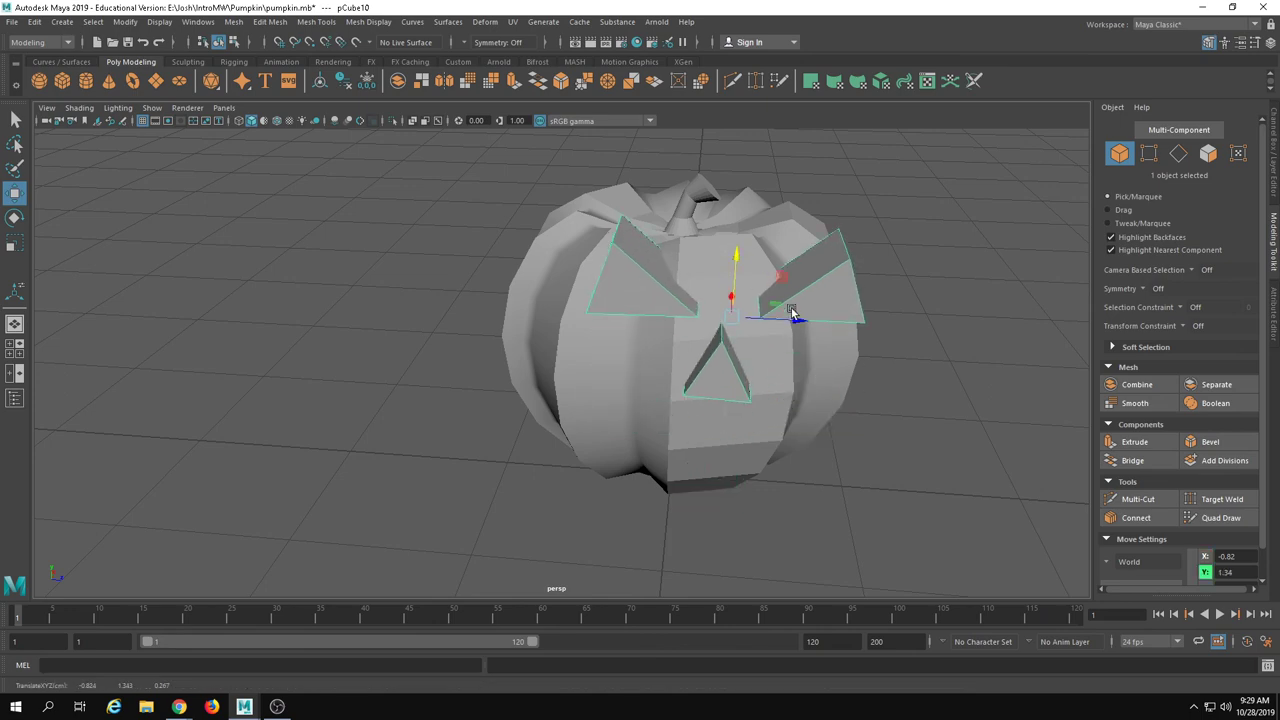
pyautogui.moveTo(796, 318); pyautogui.dragTo(738, 320)
pyautogui.moveTo(676, 256); pyautogui.dragTo(677, 292)
pyautogui.keyDown('alt'); pyautogui.moveTo(730, 305); pyautogui.dragTo(657, 393); pyautogui.keyUp('alt')
# - Turn on smooth preview for the pumpkin and rotate it about its vertical axis behind the face pieces
pyautogui.click(716, 445)
pyautogui.press('3')
pyautogui.click(845, 500)
pyautogui.keyDown('alt'); pyautogui.moveTo(845, 502); pyautogui.dragTo(524, 368); pyautogui.keyUp('alt')
pyautogui.click(623, 451)
pyautogui.press('e')
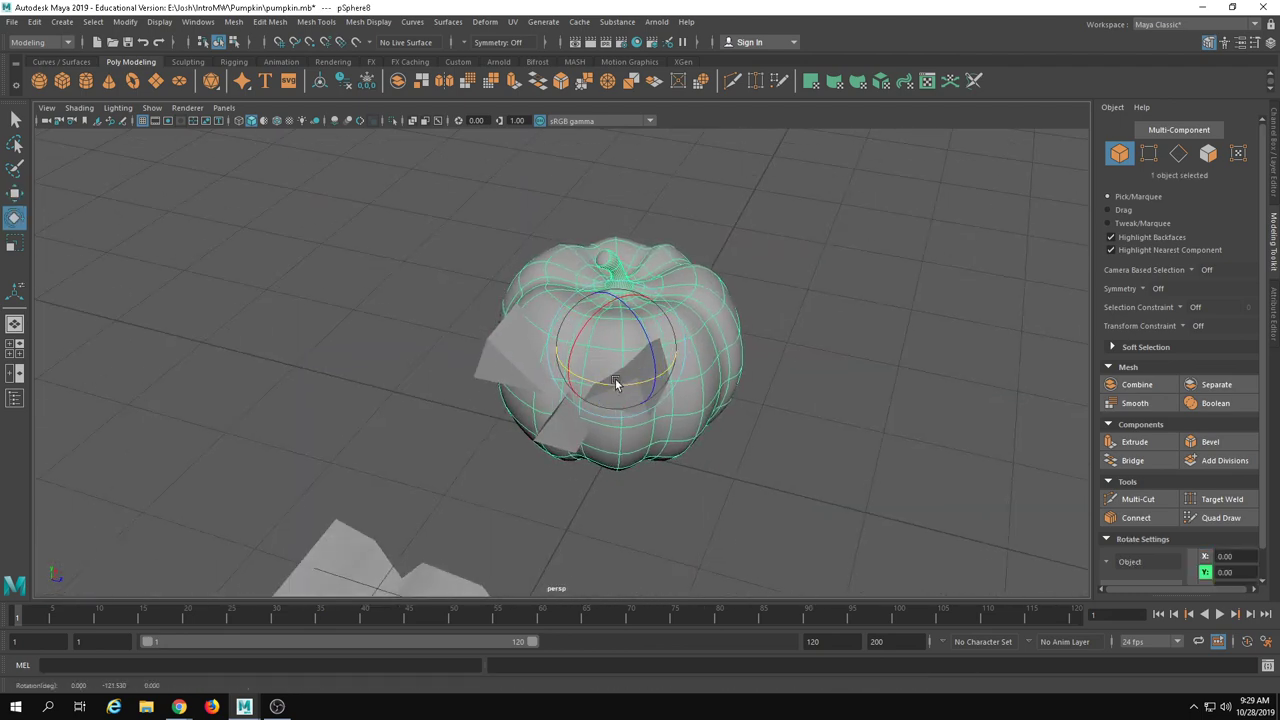
pyautogui.moveTo(616, 379); pyautogui.dragTo(566, 381)
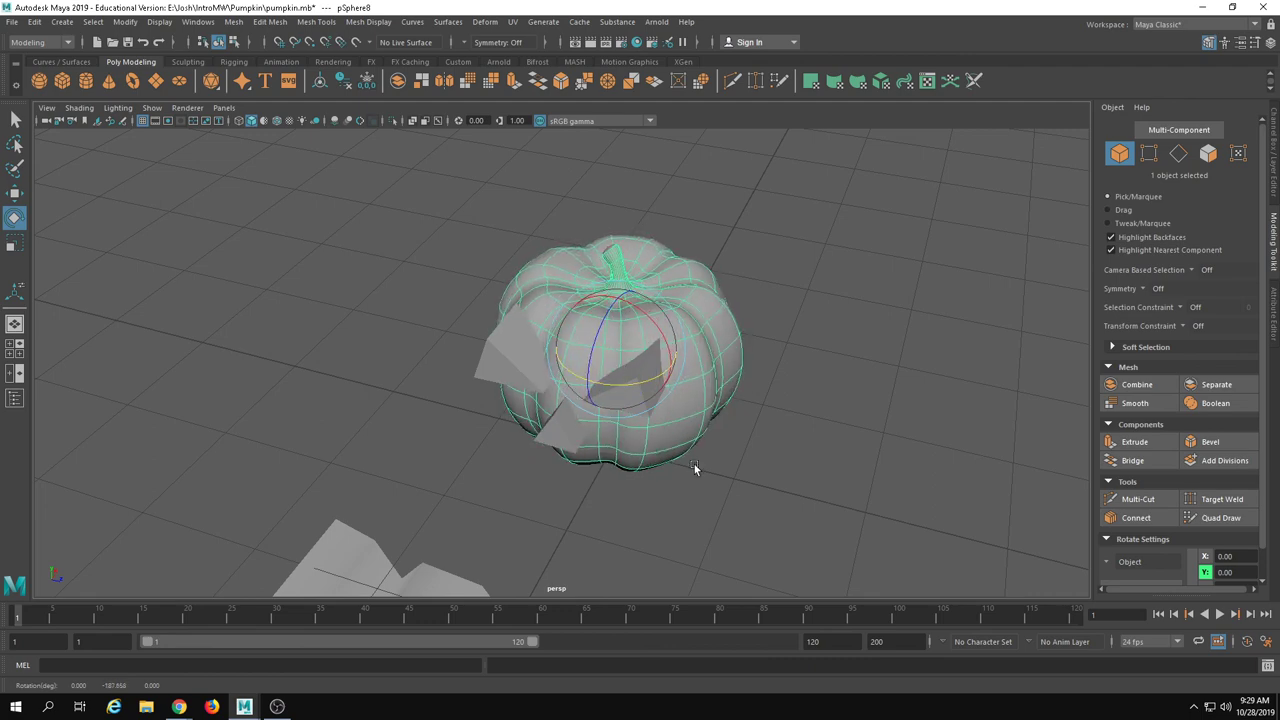
pyautogui.keyDown('alt'); pyautogui.moveTo(711, 477); pyautogui.dragTo(604, 353); pyautogui.keyUp('alt')
# - Scale the combined eyes and nose to about 0.47 and place them at about X -0.82, Y 1.16
pyautogui.press('w')
pyautogui.click(600, 356)
pyautogui.press('r')
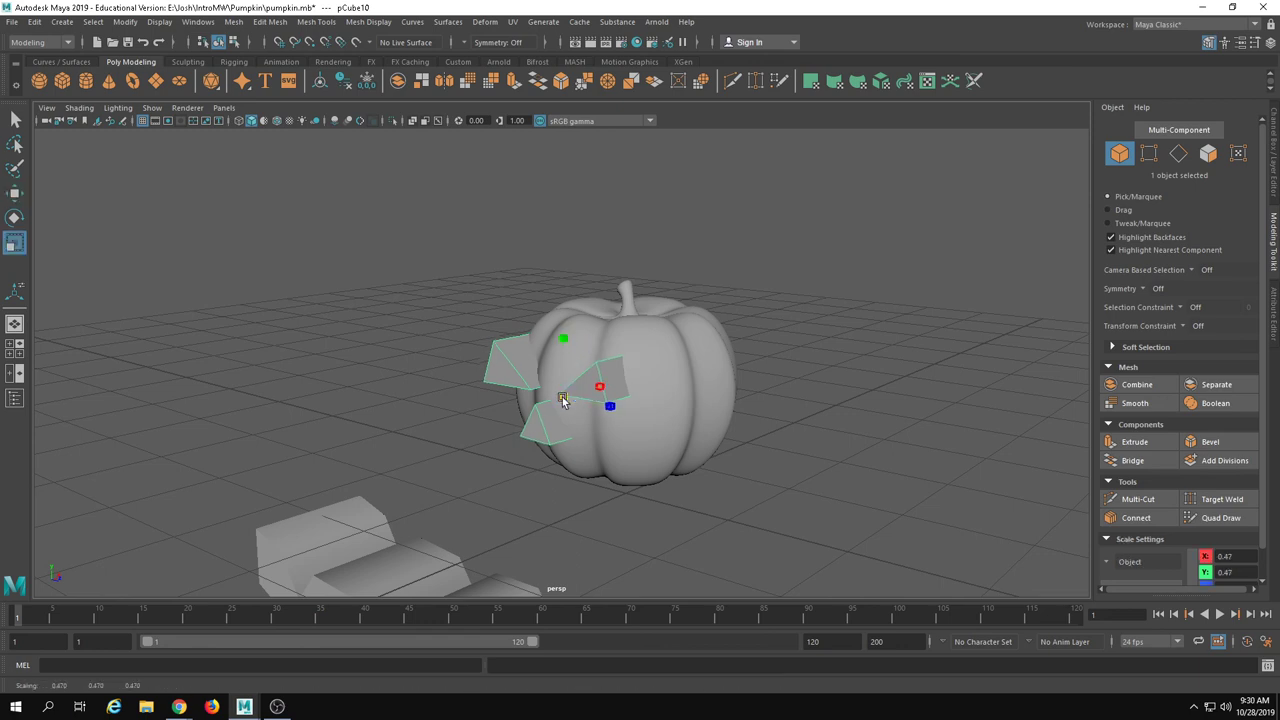
pyautogui.press('w')
pyautogui.moveTo(559, 348); pyautogui.dragTo(686, 378)
pyautogui.click(680, 446)
pyautogui.scroll(4, 682, 425)
# - Separate the combined face mesh into individual pieces and push the left eye back into the pumpkin
pyautogui.click(683, 418)
pyautogui.click(233, 21)
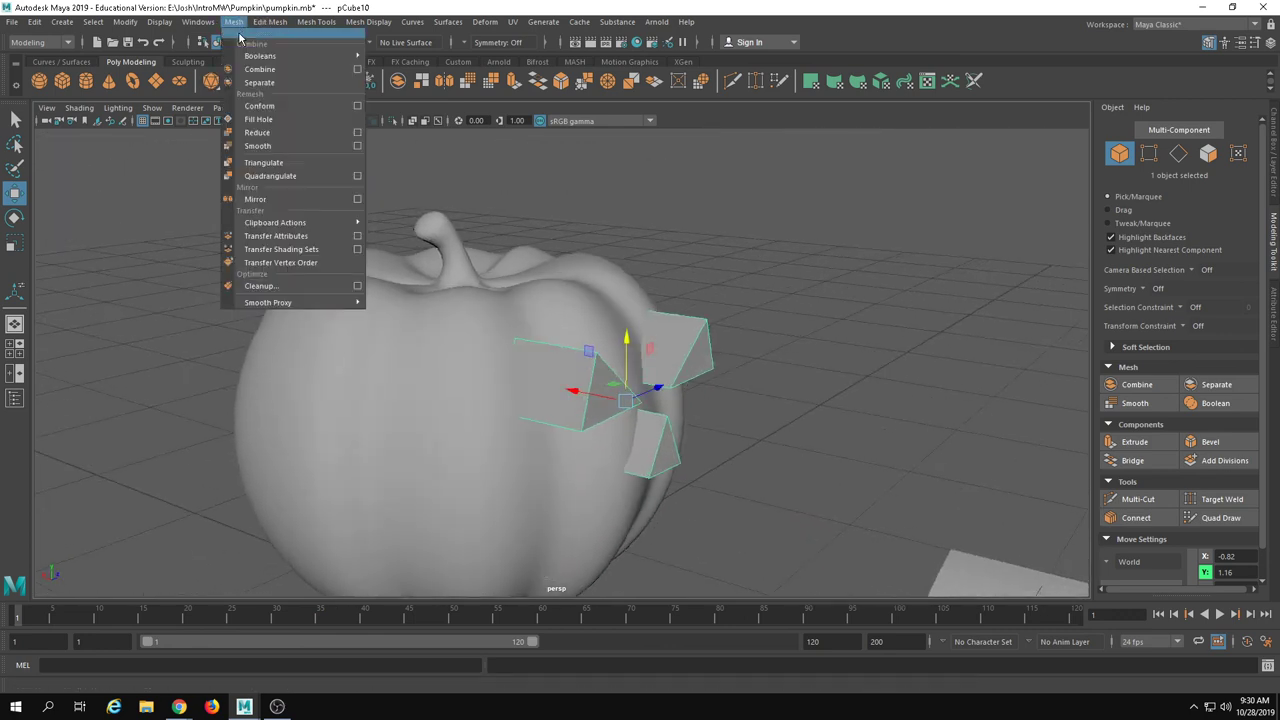
pyautogui.click(259, 82)
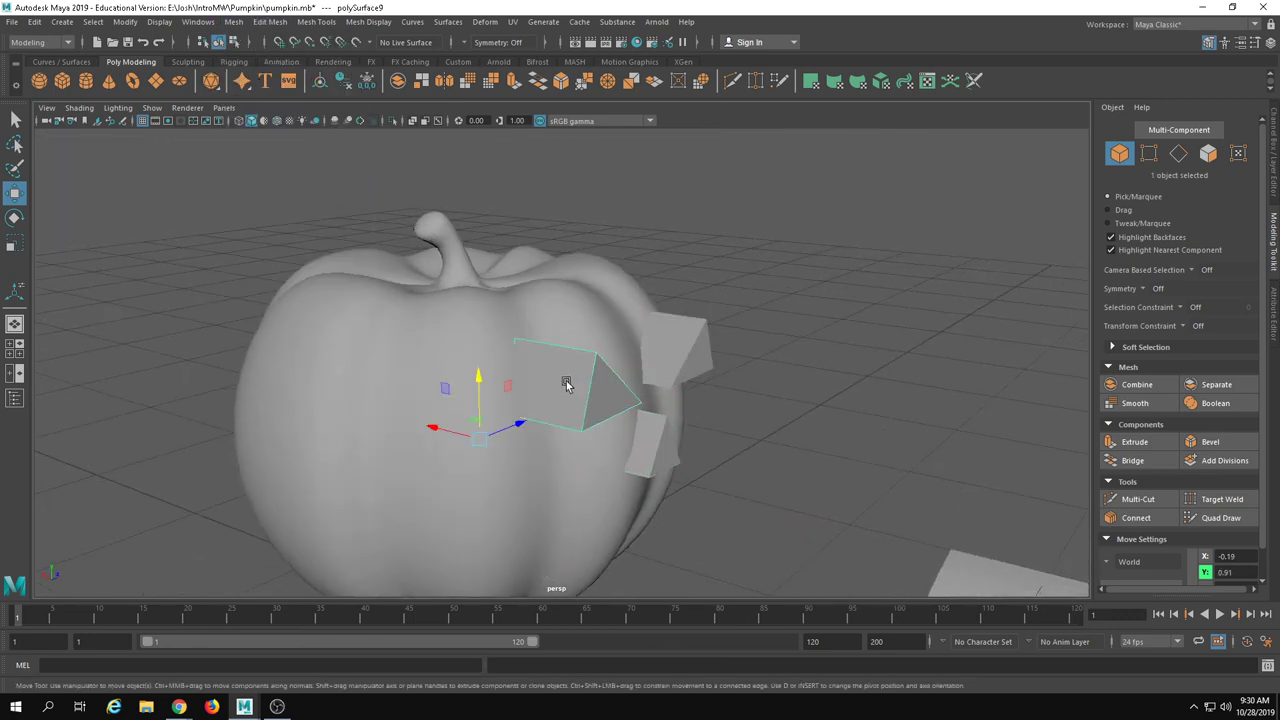
pyautogui.keyDown('alt'); pyautogui.moveTo(566, 386); pyautogui.dragTo(593, 413); pyautogui.keyUp('alt')
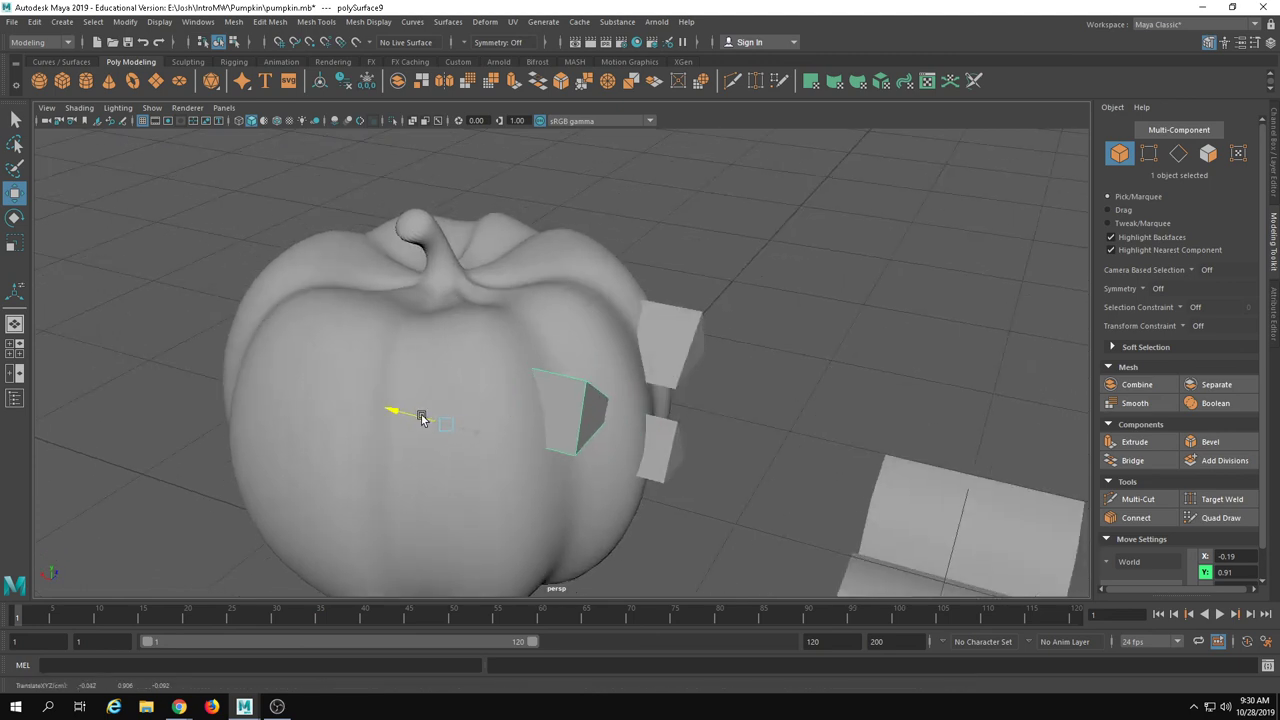
pyautogui.keyDown('alt'); pyautogui.moveTo(421, 418); pyautogui.dragTo(455, 453); pyautogui.keyUp('alt')
pyautogui.press('e')
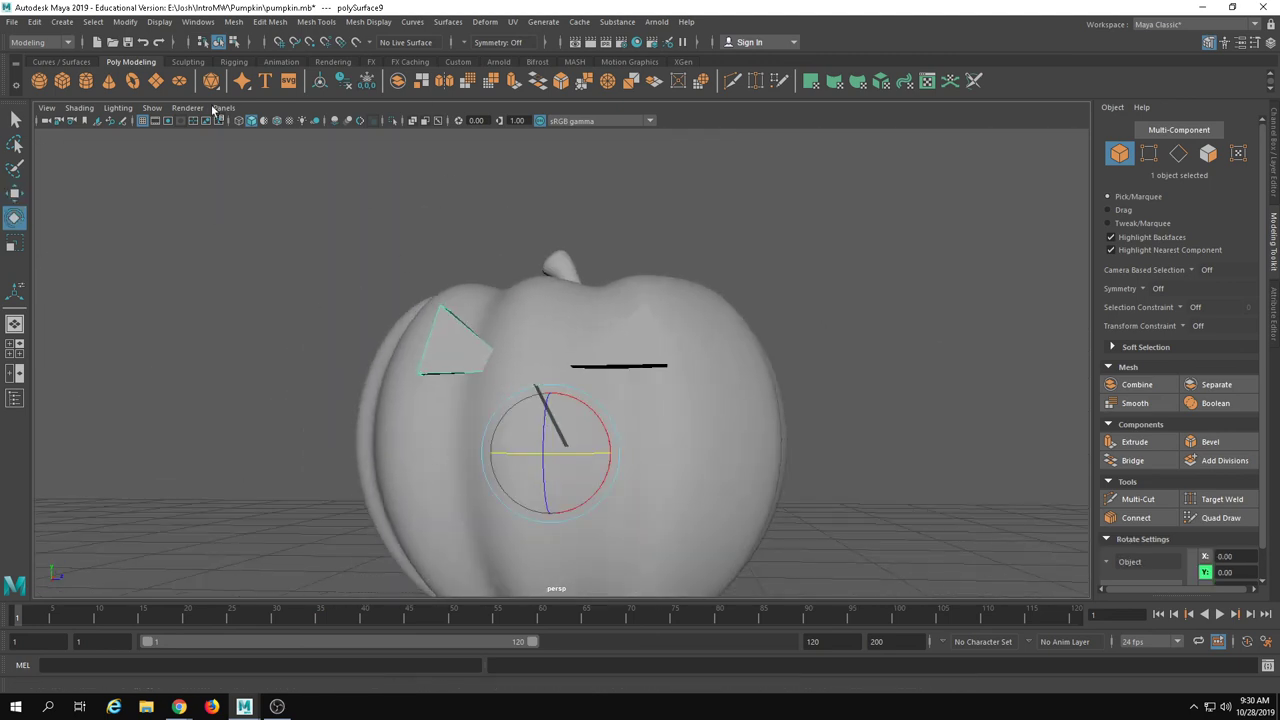
# - Center the left eye's pivot and rotate the eye to follow the pumpkin's curved surface
pyautogui.click(123, 22)
pyautogui.moveTo(144, 96)
pyautogui.click(150, 120)
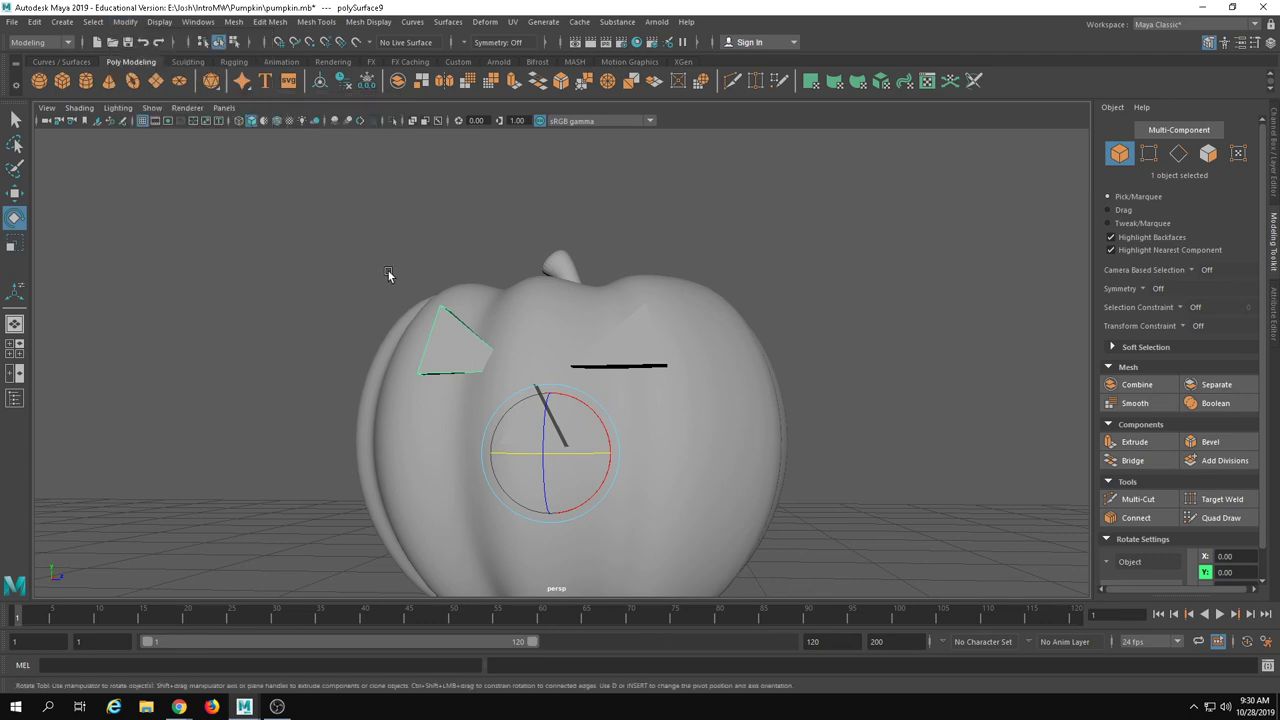
pyautogui.click(125, 23)
pyautogui.click(156, 121)
pyautogui.keyDown('alt'); pyautogui.moveTo(310, 230); pyautogui.dragTo(440, 312); pyautogui.keyUp('alt')
pyautogui.click(557, 420)
pyautogui.moveTo(640, 362)
pyautogui.keyDown('alt'); pyautogui.mouseDown()
pyautogui.moveTo(711, 376)
pyautogui.moveTo(714, 396)
pyautogui.moveTo(668, 349)
pyautogui.moveTo(630, 374)
pyautogui.moveTo(654, 381)
pyautogui.mouseUp(); pyautogui.keyUp('alt')
# - Rotate the right eye to follow the pumpkin's curve and push it partly into the surface
pyautogui.click(698, 392)
pyautogui.press('w')
pyautogui.moveTo(597, 311); pyautogui.dragTo(723, 386)
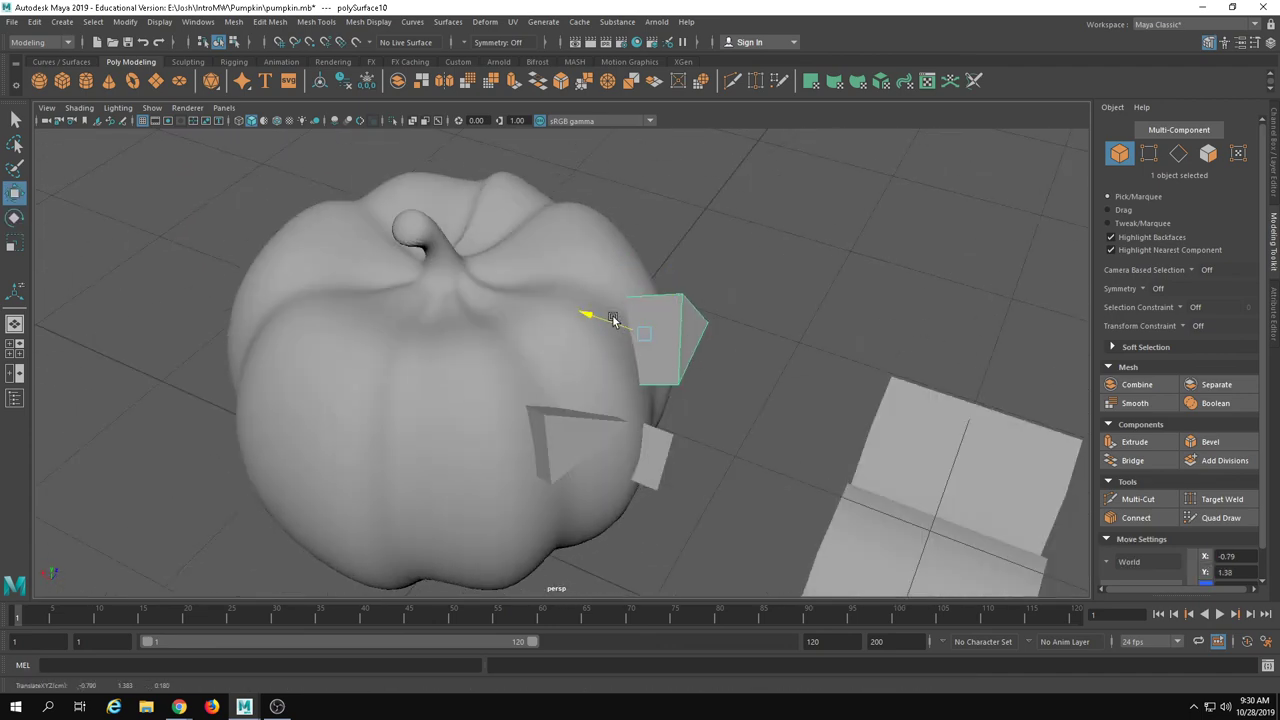
pyautogui.moveTo(609, 320)
pyautogui.keyDown('alt'); pyautogui.mouseDown()
pyautogui.moveTo(583, 311)
pyautogui.moveTo(634, 286)
pyautogui.moveTo(623, 329)
pyautogui.moveTo(589, 317)
pyautogui.moveTo(607, 310)
pyautogui.moveTo(588, 299)
pyautogui.moveTo(666, 264)
pyautogui.moveTo(720, 309)
pyautogui.moveTo(711, 357)
pyautogui.mouseUp(); pyautogui.keyUp('alt')
pyautogui.press('e')
pyautogui.press('w')
pyautogui.moveTo(610, 348); pyautogui.dragTo(606, 360)
pyautogui.keyDown('alt'); pyautogui.moveTo(606, 360); pyautogui.dragTo(502, 293); pyautogui.keyUp('alt')
pyautogui.keyDown('alt'); pyautogui.moveTo(502, 293); pyautogui.dragTo(687, 350); pyautogui.keyUp('alt')
pyautogui.keyDown('alt'); pyautogui.moveTo(832, 366); pyautogui.dragTo(810, 398); pyautogui.keyUp('alt')
pyautogui.click(837, 396)
# - Raise the nose piece to about Y 1.01 and push it into the pumpkin's front
pyautogui.keyDown('alt'); pyautogui.moveTo(540, 486); pyautogui.dragTo(549, 432); pyautogui.keyUp('alt')
pyautogui.click(549, 432)
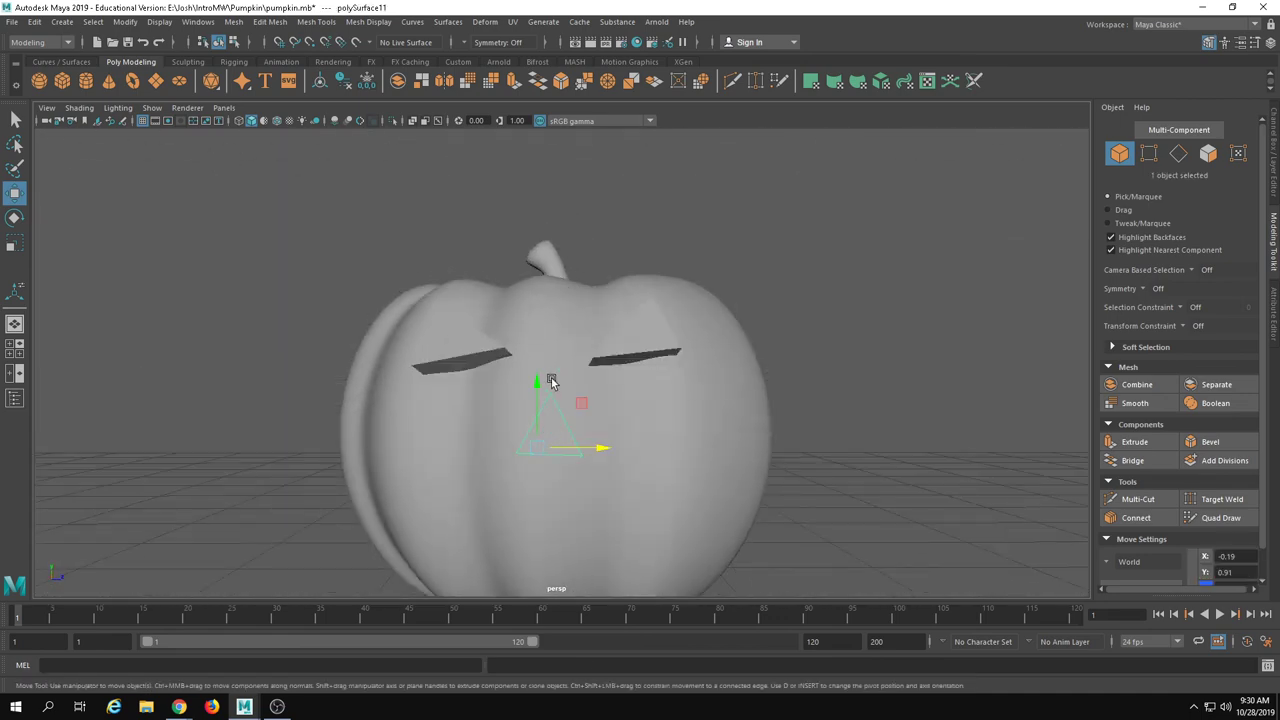
pyautogui.keyDown('alt'); pyautogui.moveTo(533, 358); pyautogui.dragTo(384, 385); pyautogui.keyUp('alt')
pyautogui.keyDown('alt'); pyautogui.moveTo(510, 390); pyautogui.dragTo(520, 435); pyautogui.keyUp('alt')
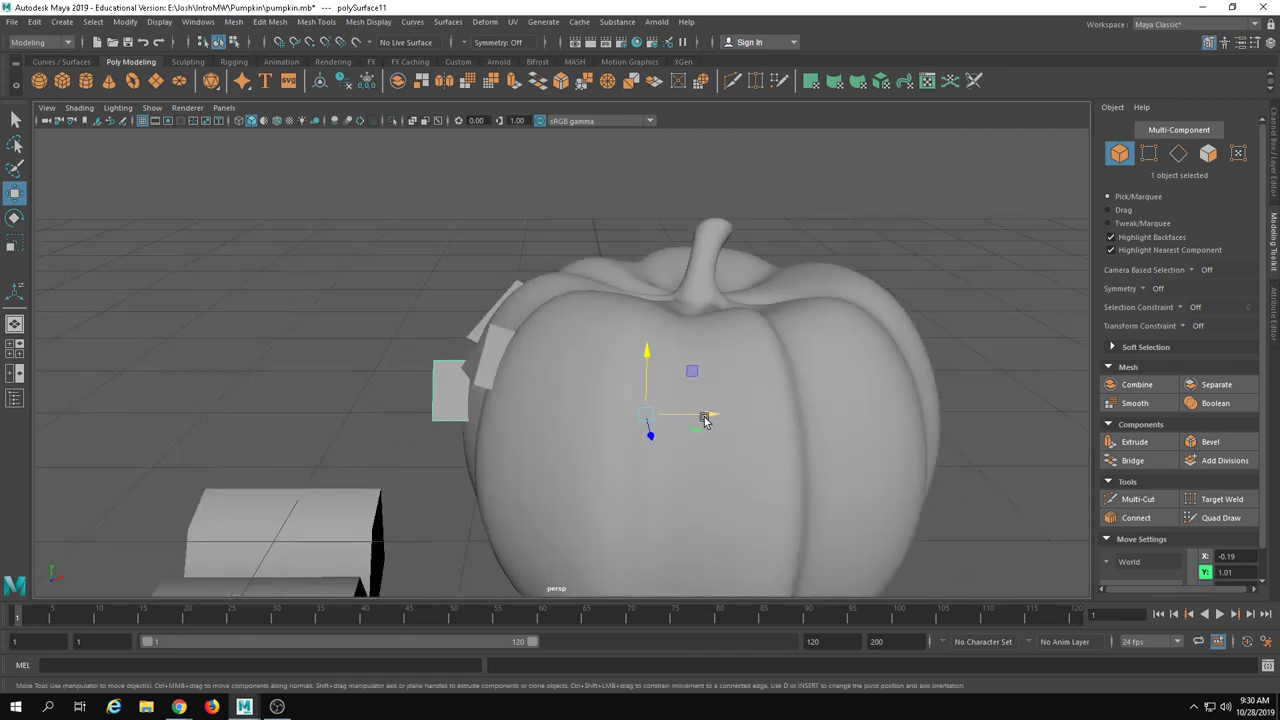
pyautogui.moveTo(707, 418); pyautogui.dragTo(714, 418)
pyautogui.keyDown('alt'); pyautogui.moveTo(580, 395); pyautogui.dragTo(643, 406); pyautogui.keyUp('alt')
pyautogui.keyDown('alt'); pyautogui.moveTo(643, 406); pyautogui.dragTo(440, 420, button='right'); pyautogui.keyUp('alt')
# - Move the mouth piece up toward the pumpkin's front, below the nose
pyautogui.keyDown('alt'); pyautogui.moveTo(310, 420); pyautogui.dragTo(323, 523); pyautogui.keyUp('alt')
pyautogui.click(417, 507)
pyautogui.keyDown('alt'); pyautogui.moveTo(439, 452); pyautogui.dragTo(391, 335, button='middle'); pyautogui.keyUp('alt')
pyautogui.keyDown('alt'); pyautogui.moveTo(391, 335); pyautogui.dragTo(366, 288); pyautogui.keyUp('alt')
pyautogui.moveTo(453, 424); pyautogui.dragTo(340, 325)
pyautogui.moveTo(561, 348); pyautogui.dragTo(495, 349)
# - Scale the mouth down to about 0.20 in X and 0.16 in Y, and fit it below the nose
pyautogui.press('r')
pyautogui.keyDown('alt'); pyautogui.moveTo(495, 349); pyautogui.dragTo(602, 358); pyautogui.keyUp('alt')
pyautogui.keyDown('alt'); pyautogui.moveTo(418, 304); pyautogui.dragTo(417, 364); pyautogui.keyUp('alt')
pyautogui.moveTo(616, 405); pyautogui.dragTo(622, 360)
pyautogui.moveTo(474, 366)
pyautogui.mouseDown()
pyautogui.moveTo(417, 371)
pyautogui.moveTo(466, 354)
pyautogui.mouseUp()
pyautogui.press('w')
pyautogui.moveTo(588, 398); pyautogui.dragTo(557, 380)
# - Shift the mouth to about X -0.87, Y 0.74 and enlarge its width and height scale to about 0.24
pyautogui.press('r')
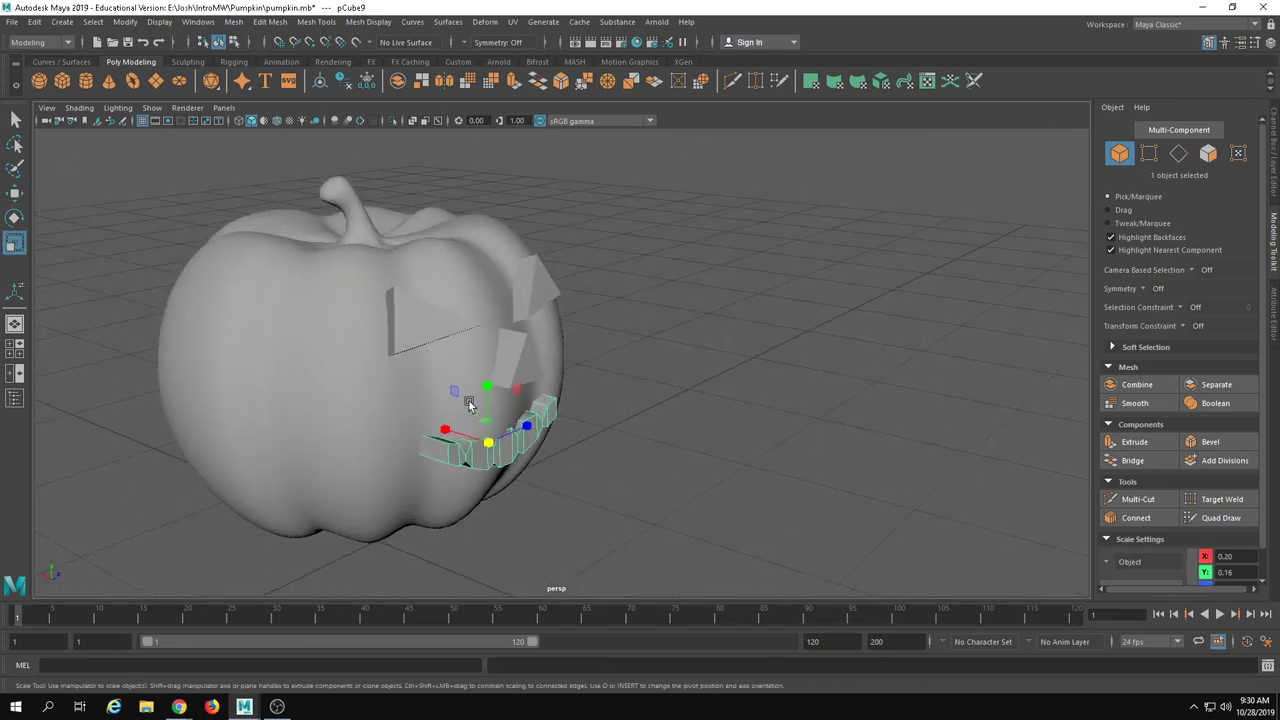
pyautogui.keyDown('alt'); pyautogui.moveTo(470, 400); pyautogui.dragTo(563, 434); pyautogui.keyUp('alt')
pyautogui.press('w')
pyautogui.keyDown('alt'); pyautogui.moveTo(563, 434); pyautogui.dragTo(480, 433); pyautogui.keyUp('alt')
pyautogui.moveTo(575, 408); pyautogui.dragTo(612, 398)
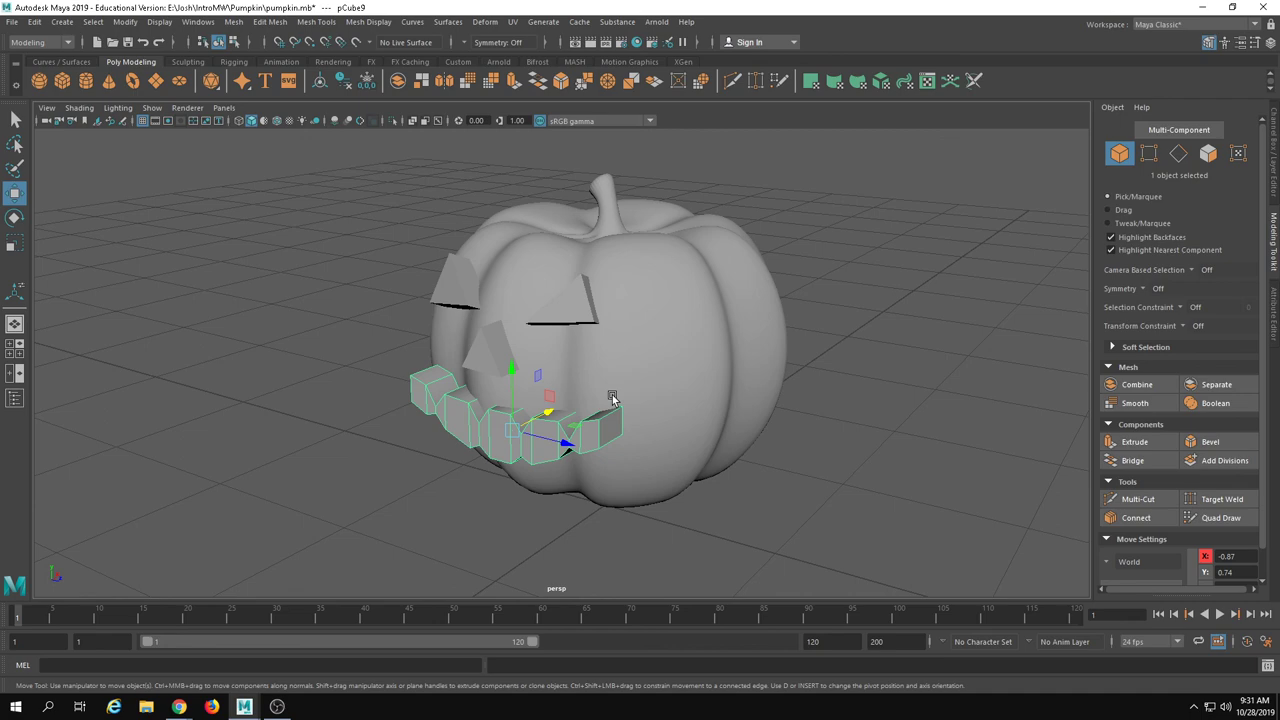
pyautogui.keyDown('alt'); pyautogui.moveTo(441, 419); pyautogui.dragTo(579, 456); pyautogui.keyUp('alt')
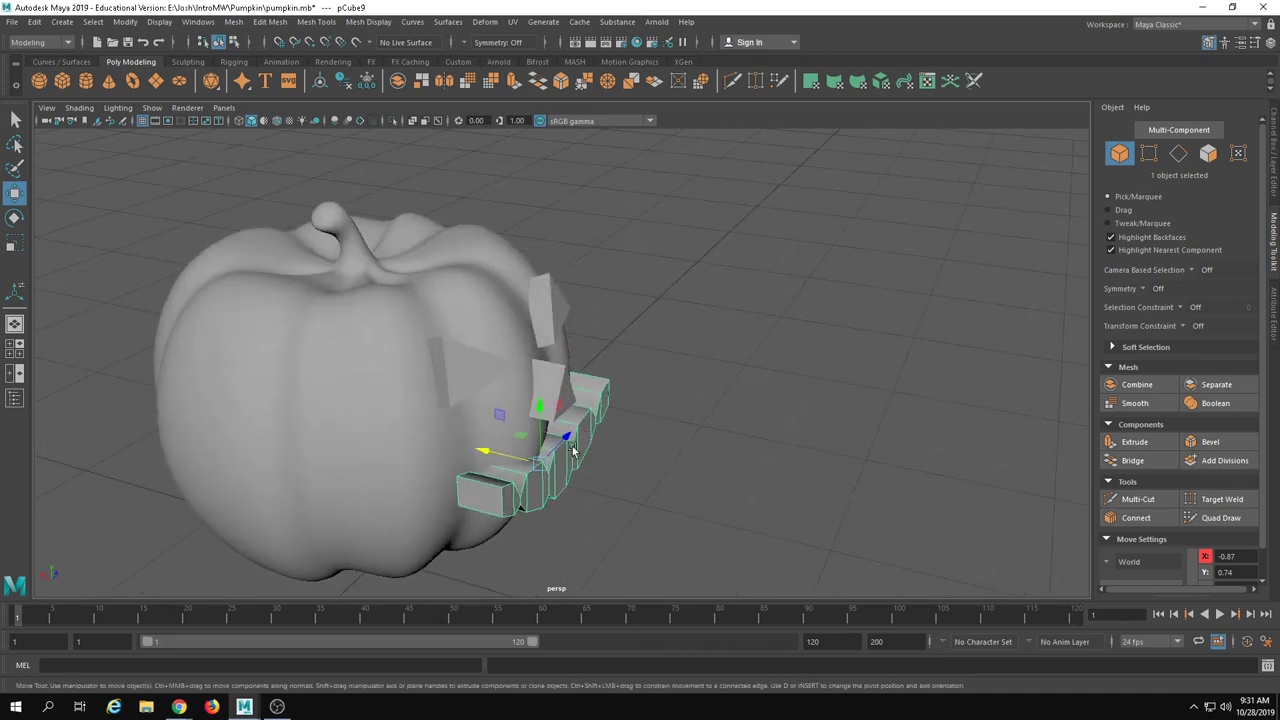
pyautogui.keyDown('alt'); pyautogui.moveTo(556, 451); pyautogui.dragTo(451, 423); pyautogui.keyUp('alt')
pyautogui.press('r')
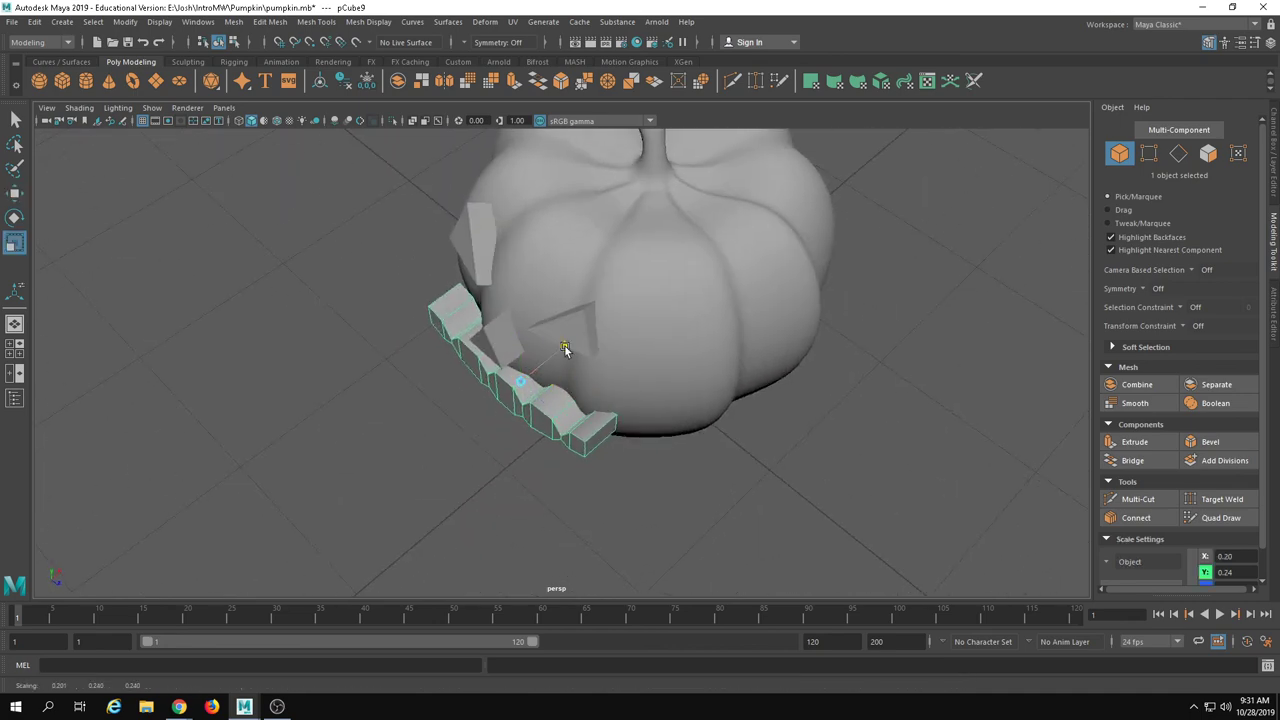
# - Push the mouth into the pumpkin to about X -0.62 and check its fit from several sides
pyautogui.press('w')
pyautogui.keyDown('alt'); pyautogui.moveTo(586, 334); pyautogui.dragTo(575, 377); pyautogui.keyUp('alt')
pyautogui.moveTo(632, 420); pyautogui.dragTo(615, 573)
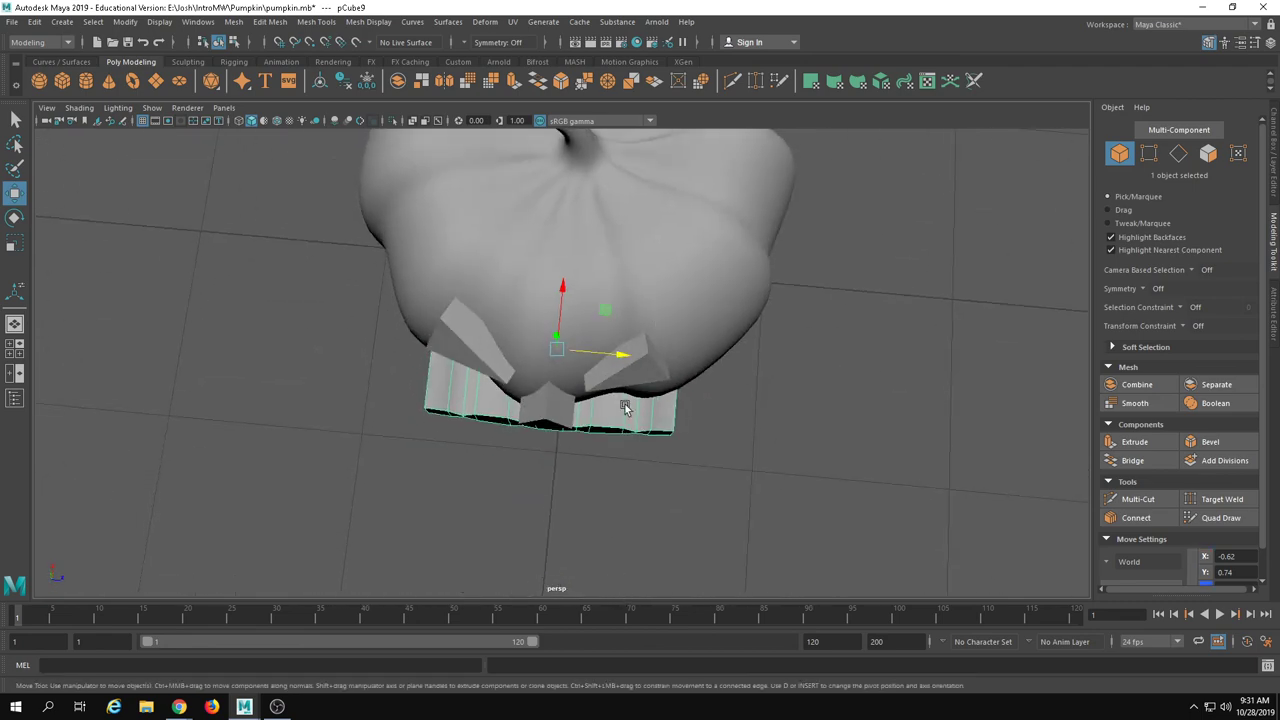
pyautogui.keyDown('alt'); pyautogui.moveTo(612, 524); pyautogui.dragTo(686, 480); pyautogui.keyUp('alt')
pyautogui.keyDown('alt'); pyautogui.moveTo(686, 480); pyautogui.dragTo(920, 623, button='right'); pyautogui.keyUp('alt')
pyautogui.keyDown('alt'); pyautogui.moveTo(645, 520); pyautogui.dragTo(728, 566); pyautogui.keyUp('alt')
pyautogui.keyDown('alt'); pyautogui.moveTo(728, 566); pyautogui.dragTo(1027, 108, button='right'); pyautogui.keyUp('alt')
pyautogui.keyDown('alt'); pyautogui.moveTo(578, 348); pyautogui.dragTo(552, 443, button='right'); pyautogui.keyUp('alt')
pyautogui.keyDown('alt'); pyautogui.moveTo(552, 442); pyautogui.dragTo(540, 285); pyautogui.keyUp('alt')
# - Lower both eye pieces slightly, the right one to about Y 1.29
pyautogui.click(543, 255)
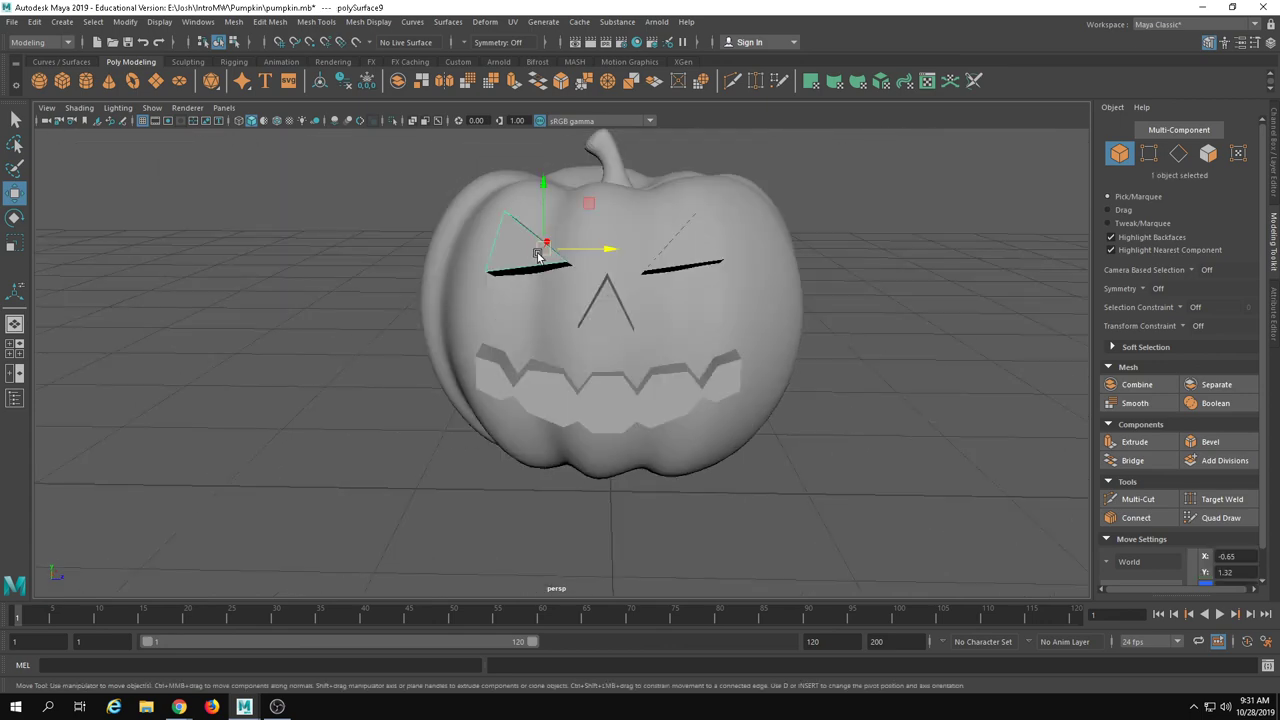
pyautogui.click(690, 224)
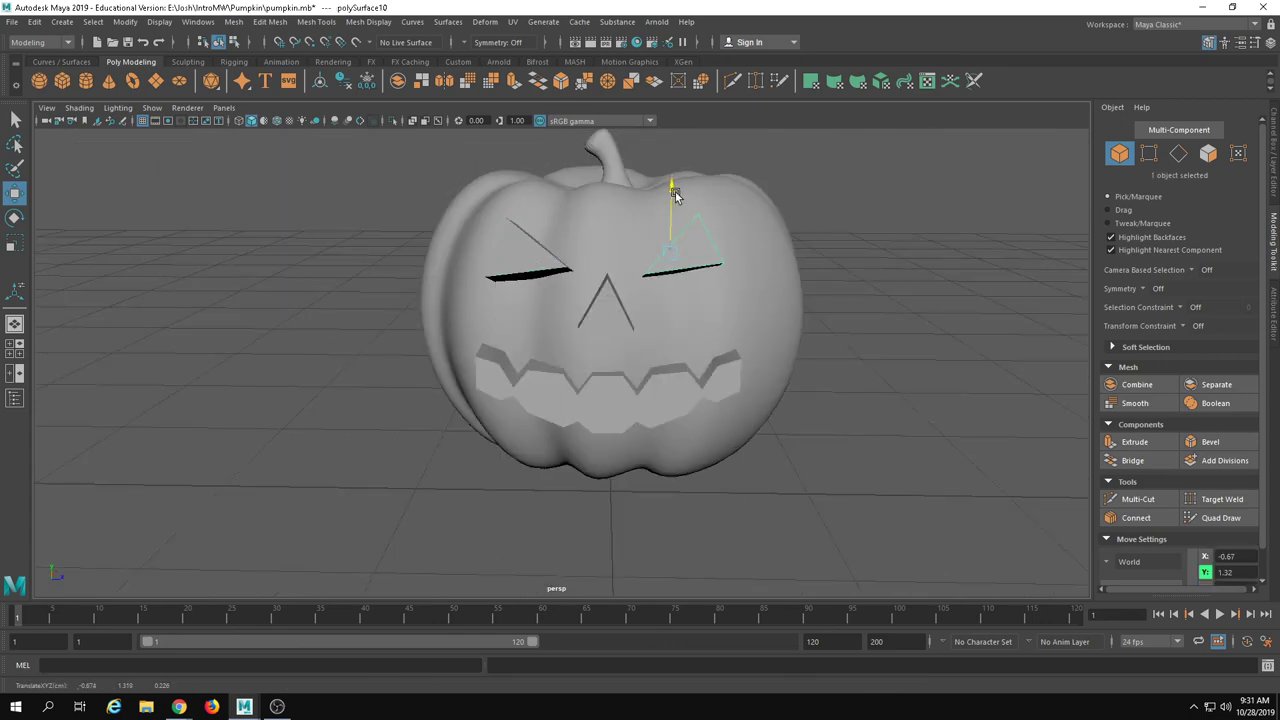
pyautogui.keyDown('alt'); pyautogui.moveTo(677, 194); pyautogui.dragTo(690, 250); pyautogui.keyUp('alt')
pyautogui.click(868, 347)
pyautogui.moveTo(822, 322)
pyautogui.keyDown('alt'); pyautogui.mouseDown()
pyautogui.moveTo(852, 370)
pyautogui.moveTo(800, 331)
pyautogui.mouseUp(); pyautogui.keyUp('alt')
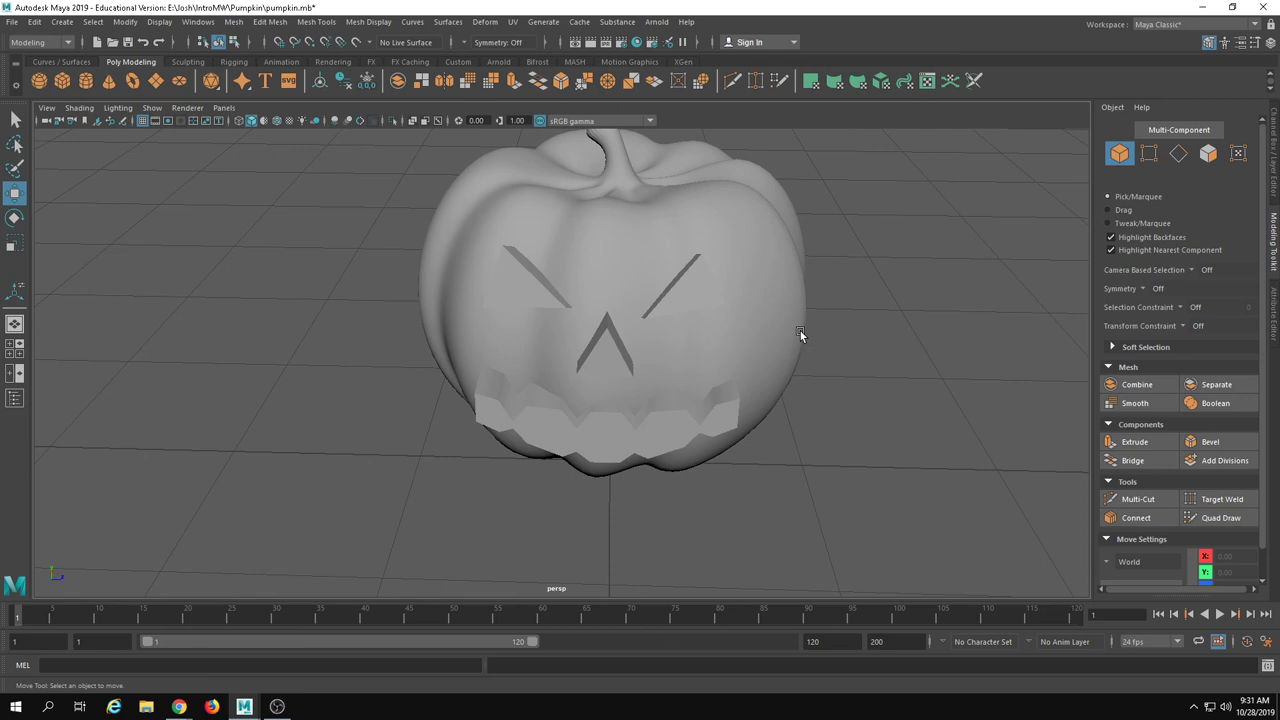
pyautogui.keyDown('alt'); pyautogui.moveTo(800, 333); pyautogui.dragTo(745, 346); pyautogui.keyUp('alt')
# - Save the pumpkin scene and accept the student version notice
pyautogui.press('q')
pyautogui.hotkey('ctrl', 's')
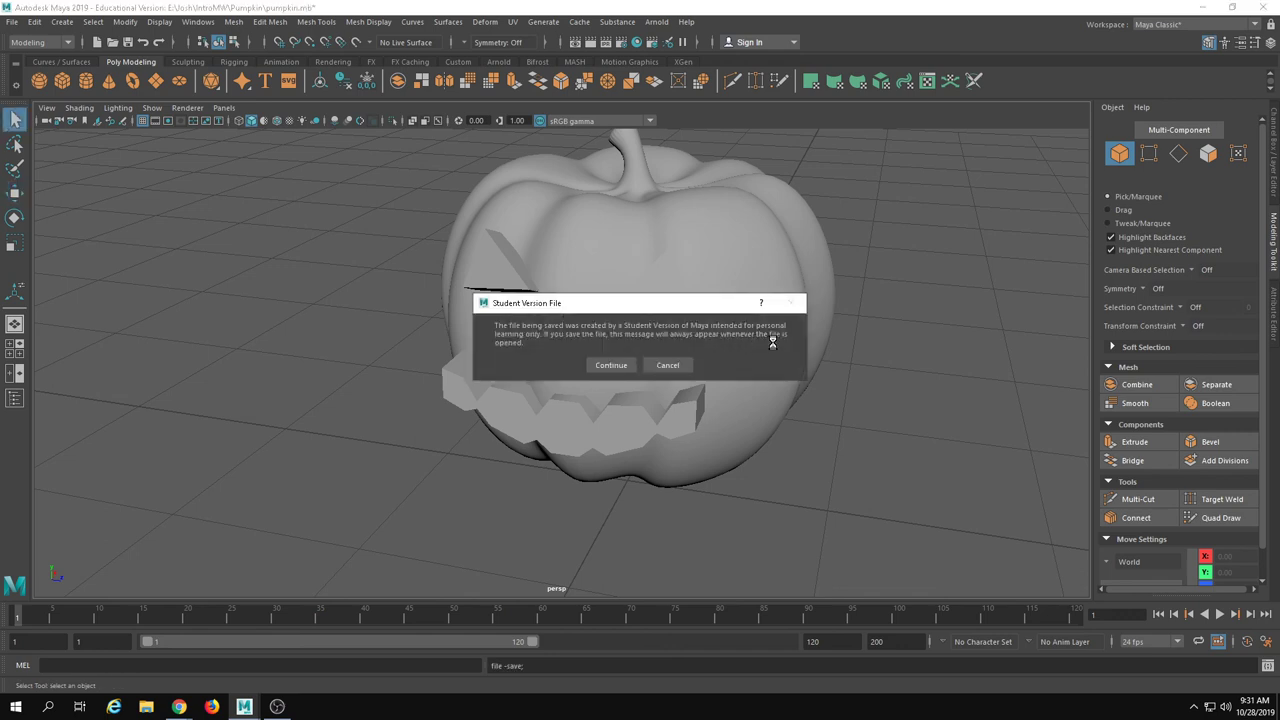
pyautogui.click(612, 365)
pyautogui.keyDown('alt'); pyautogui.moveTo(644, 363); pyautogui.dragTo(656, 345); pyautogui.keyUp('alt')
# - Select the pumpkin together with the right eye piece and turn off the pumpkin's smooth preview
pyautogui.press('w')
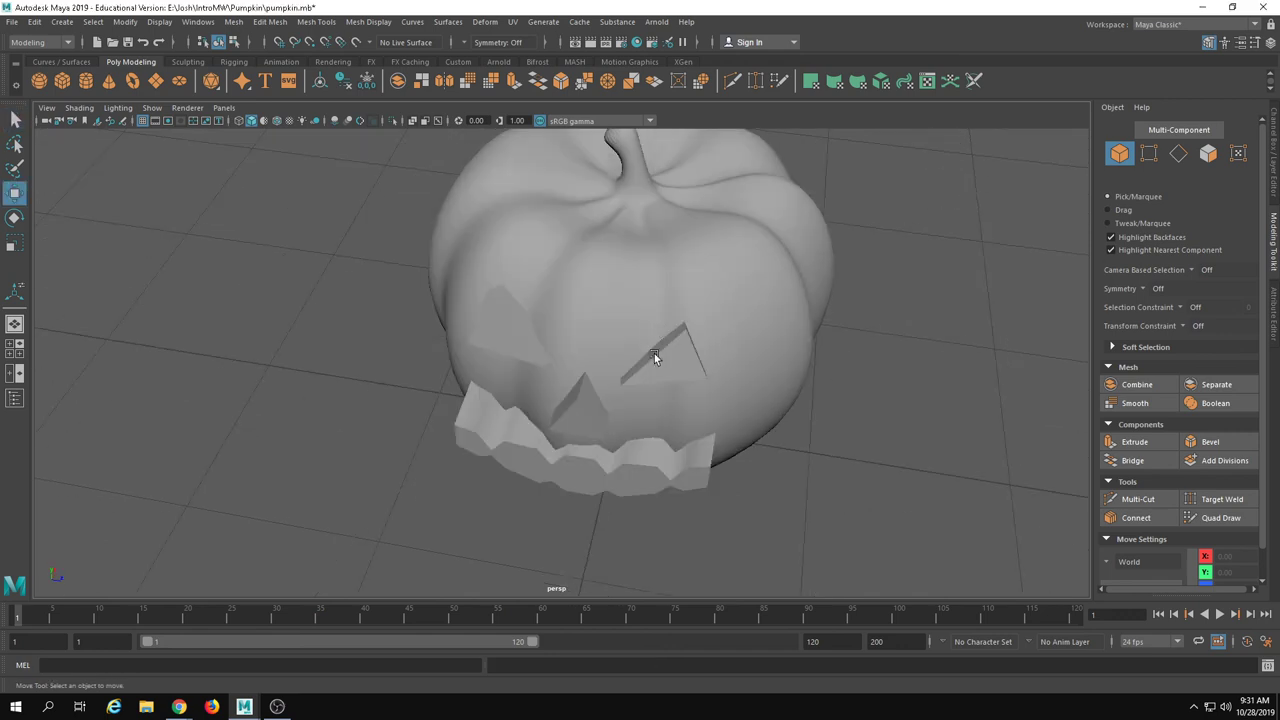
pyautogui.click(674, 356)
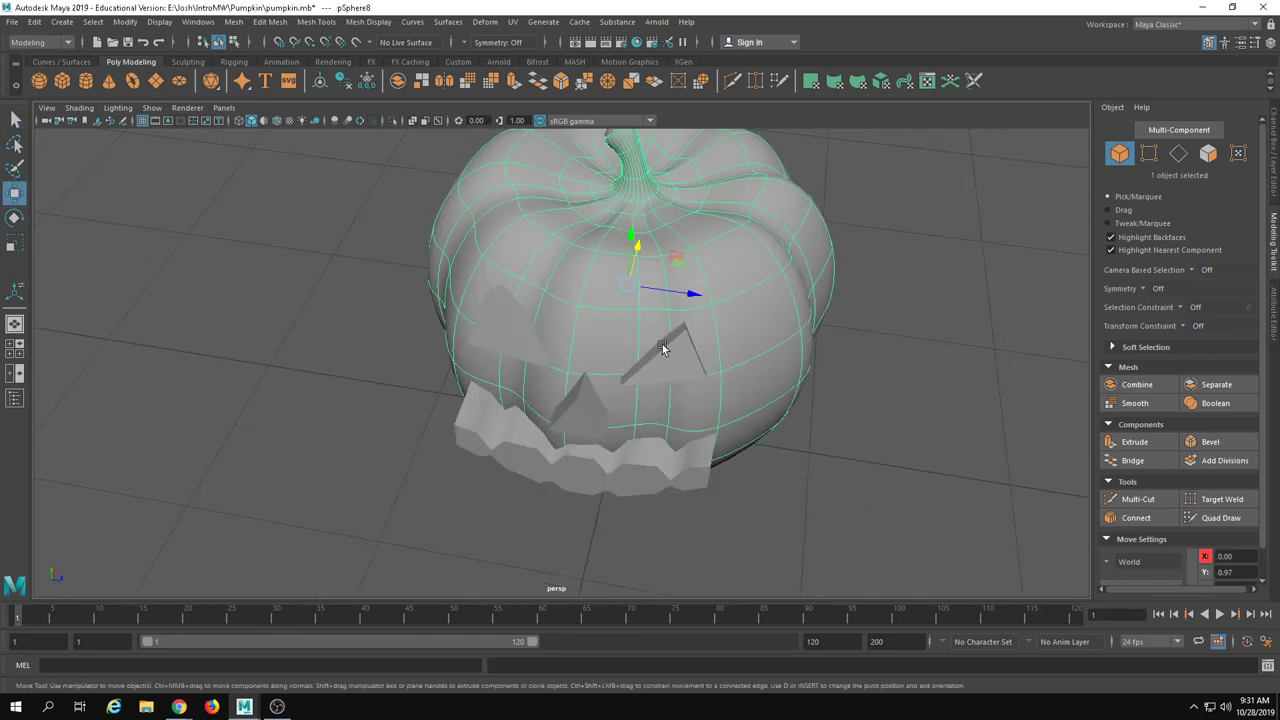
pyautogui.keyDown('shift'); pyautogui.click(662, 347); pyautogui.keyUp('shift')
pyautogui.press('1')
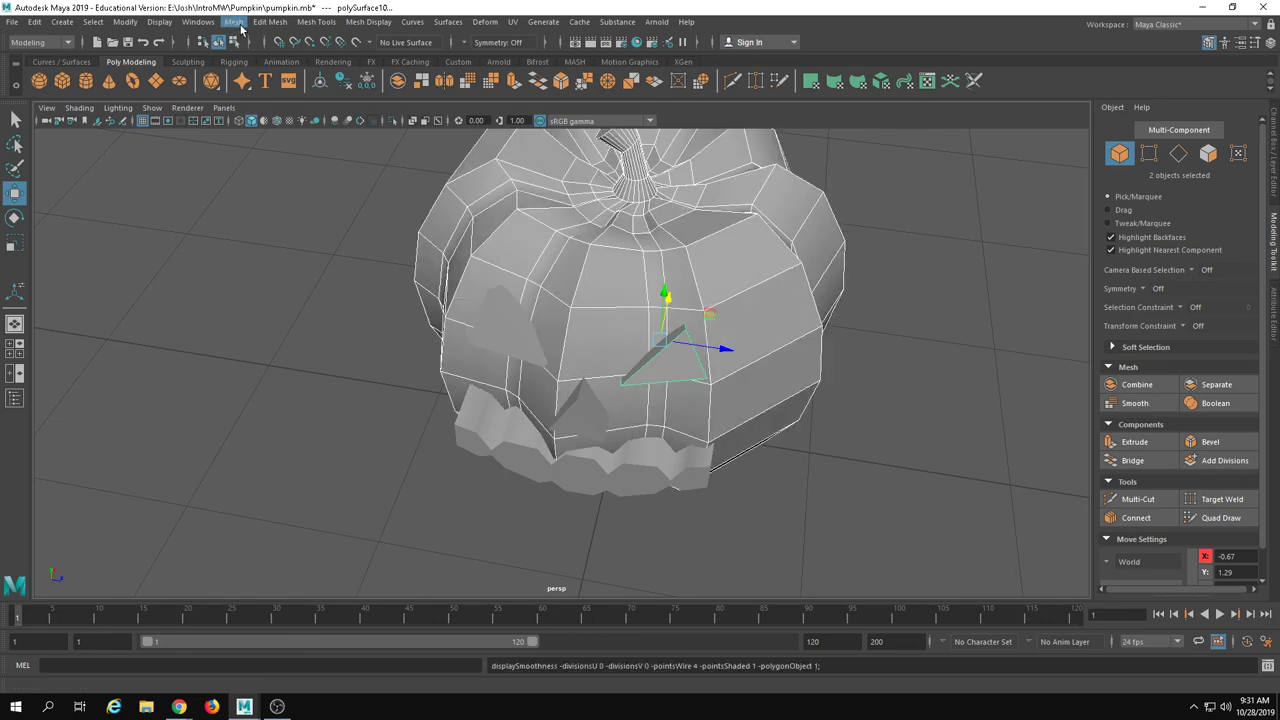
pyautogui.click(233, 22)
pyautogui.click(300, 289)
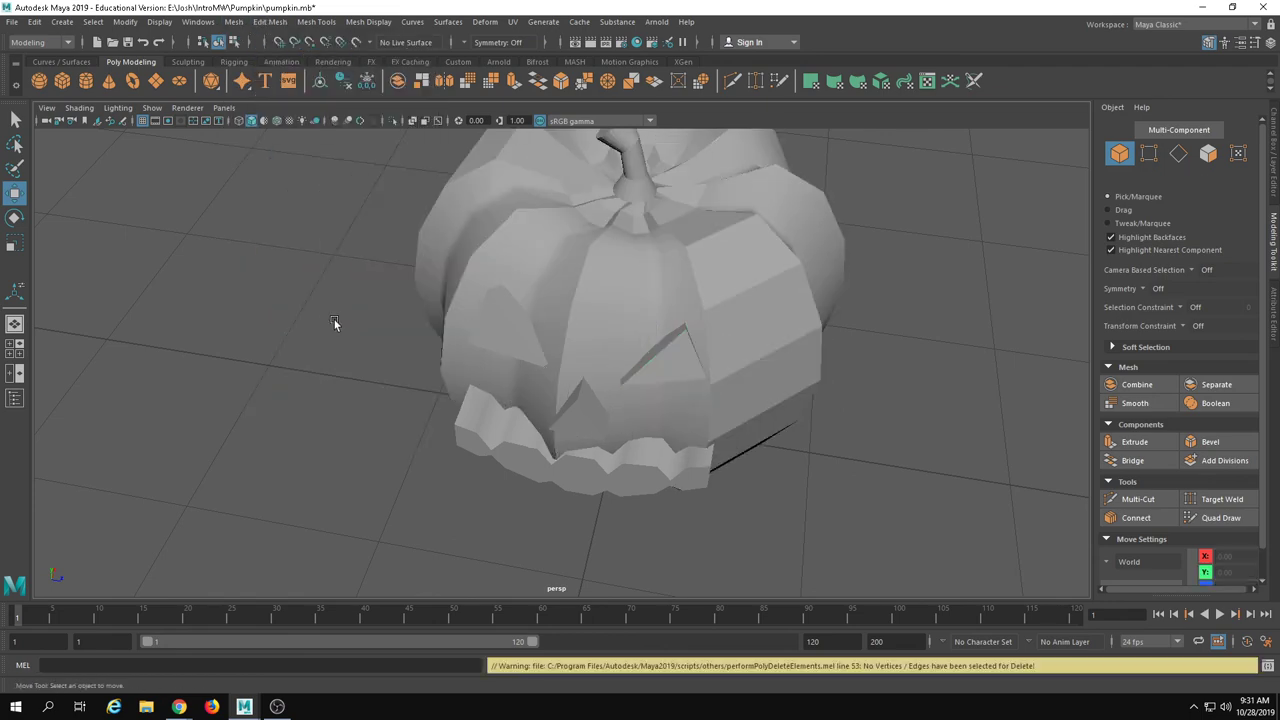
pyautogui.hotkey('ctrl', 'z')
# - Apply Smooth with one division to the low-poly pumpkin mesh
pyautogui.keyDown('alt'); pyautogui.moveTo(622, 339); pyautogui.dragTo(607, 330); pyautogui.keyUp('alt')
pyautogui.click(800, 403)
pyautogui.click(233, 22)
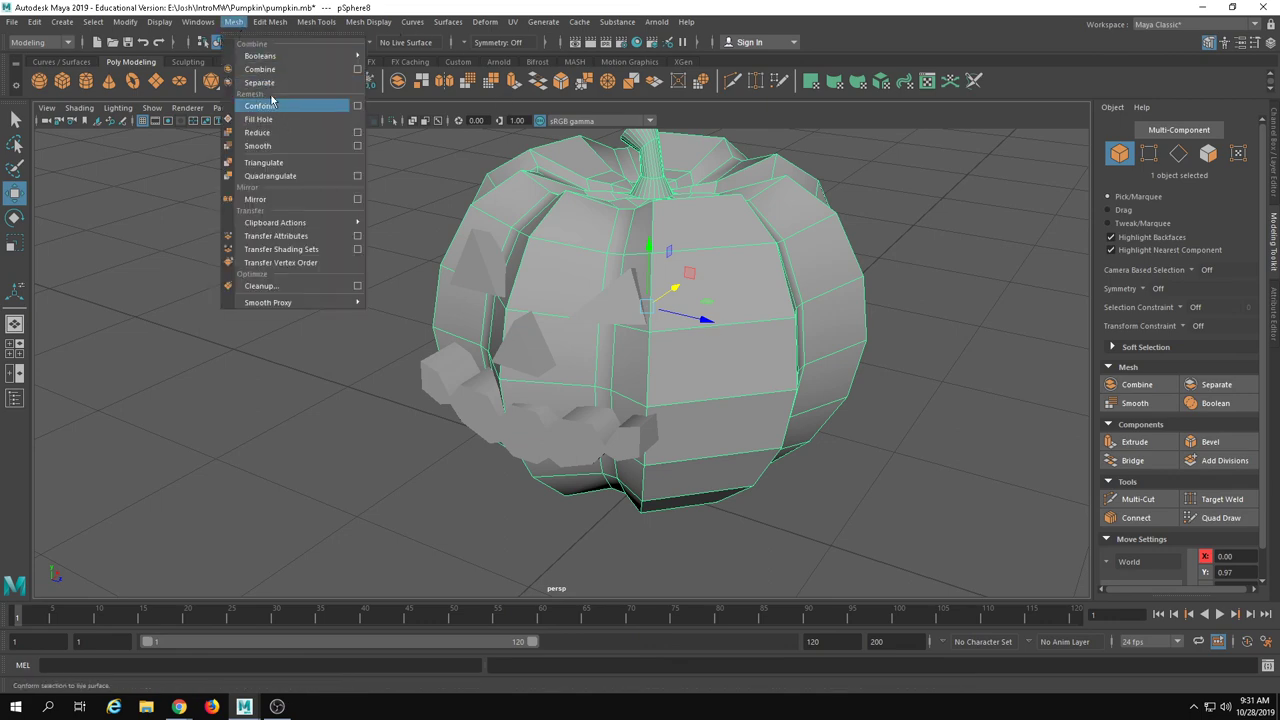
pyautogui.click(285, 146)
pyautogui.keyDown('alt'); pyautogui.moveTo(324, 190); pyautogui.dragTo(388, 193); pyautogui.keyUp('alt')
pyautogui.click(390, 195)
# - Smooth the pumpkin mesh a second time with one division
pyautogui.click(620, 260)
pyautogui.click(233, 22)
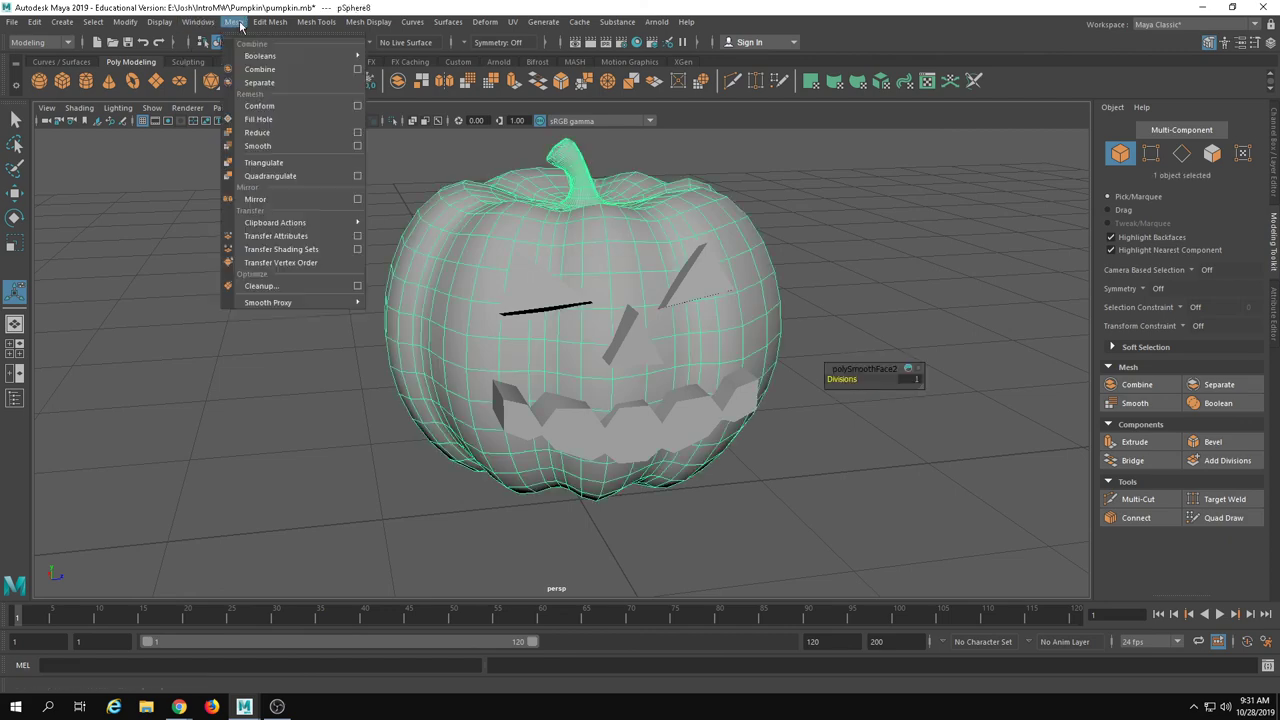
pyautogui.click(263, 147)
pyautogui.click(252, 184)
pyautogui.keyDown('alt'); pyautogui.moveTo(778, 230); pyautogui.dragTo(726, 268); pyautogui.keyUp('alt')
pyautogui.click(724, 261)
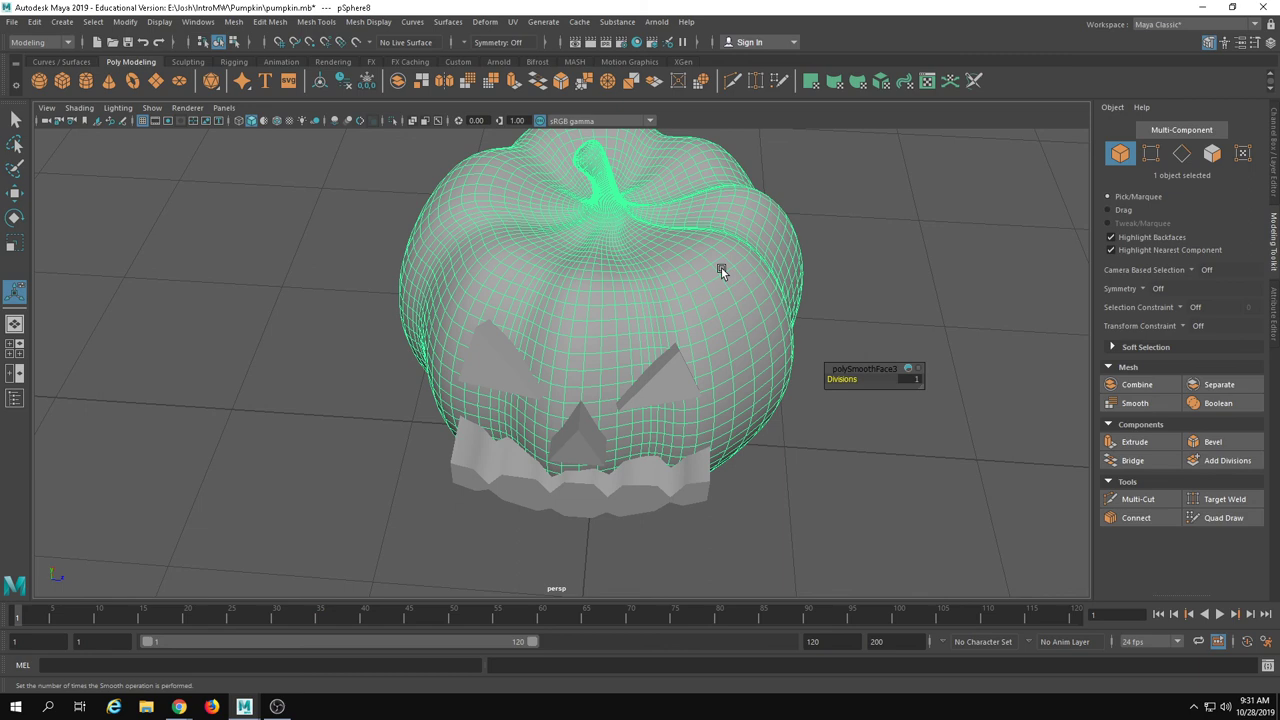
# - Examine the smoothed pumpkin surface around the eye, nose and mouth pieces
pyautogui.keyDown('alt'); pyautogui.moveTo(571, 309); pyautogui.dragTo(698, 303); pyautogui.keyUp('alt')
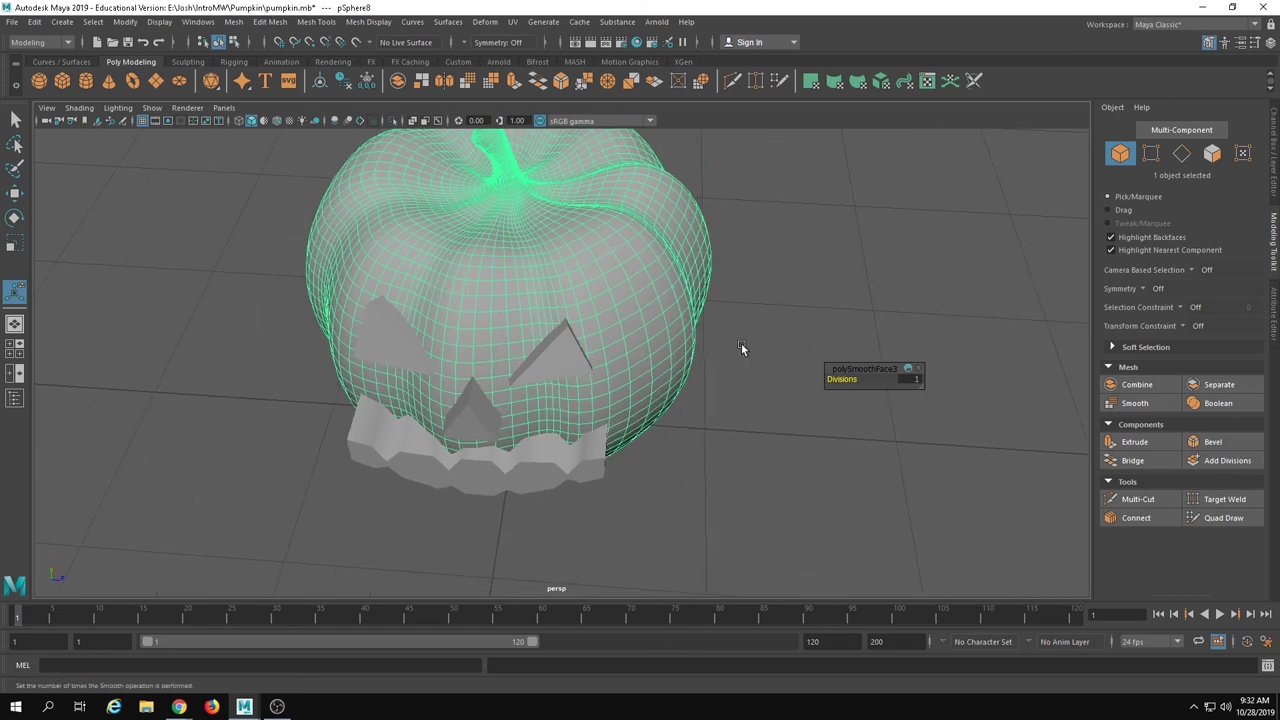
pyautogui.click(734, 323)
pyautogui.click(531, 285)
pyautogui.press('1')
pyautogui.click(708, 362)
pyautogui.moveTo(708, 362); pyautogui.dragTo(556, 359)
pyautogui.keyDown('alt'); pyautogui.moveTo(616, 401); pyautogui.dragTo(626, 366, button='middle'); pyautogui.keyUp('alt')
pyautogui.click(698, 372)
# - Cut the right eye piece out of the pumpkin with a Boolean Difference
pyautogui.click(549, 316)
pyautogui.keyDown('alt'); pyautogui.moveTo(580, 306); pyautogui.dragTo(543, 336); pyautogui.keyUp('alt')
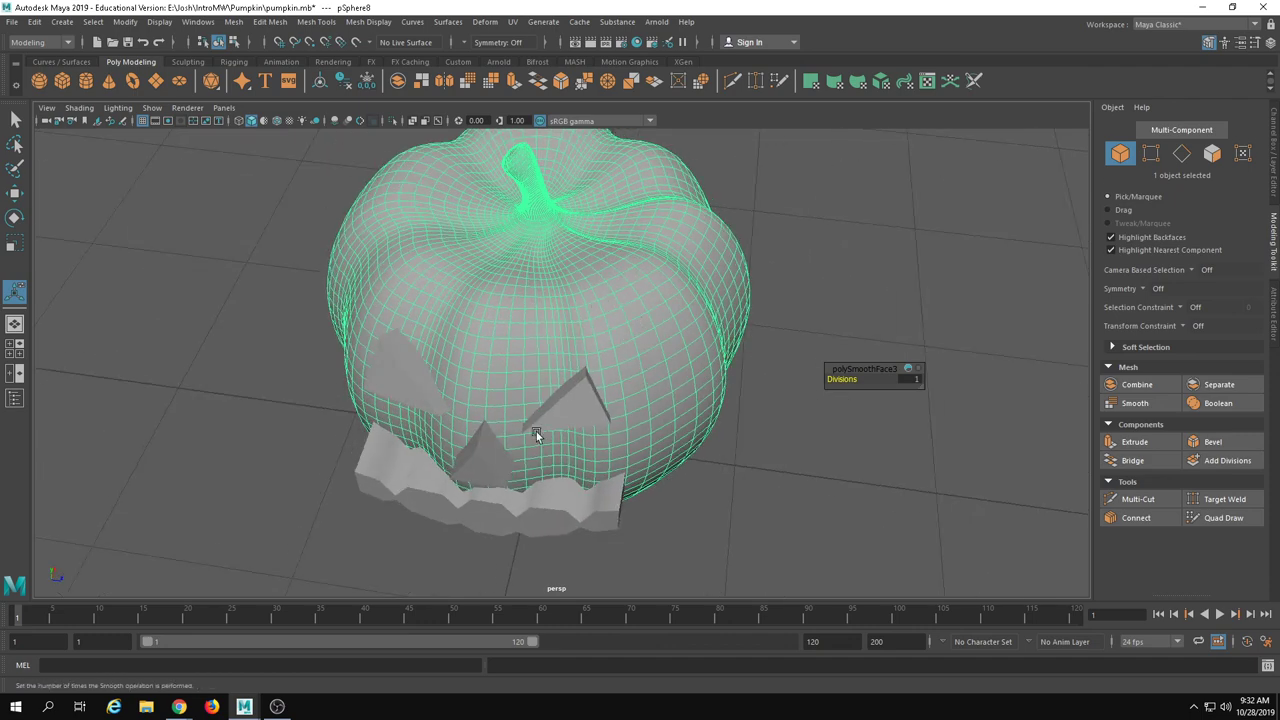
pyautogui.keyDown('shift'); pyautogui.click(582, 401); pyautogui.keyUp('shift')
pyautogui.click(263, 22)
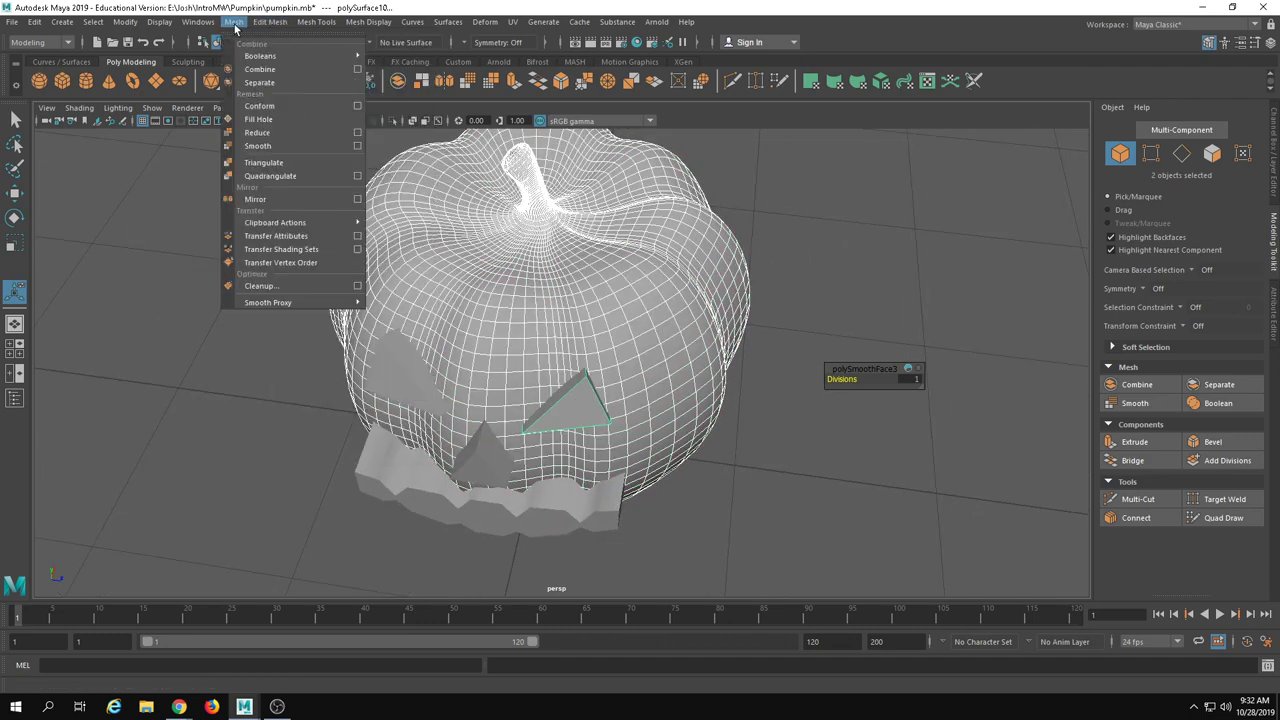
pyautogui.moveTo(265, 56)
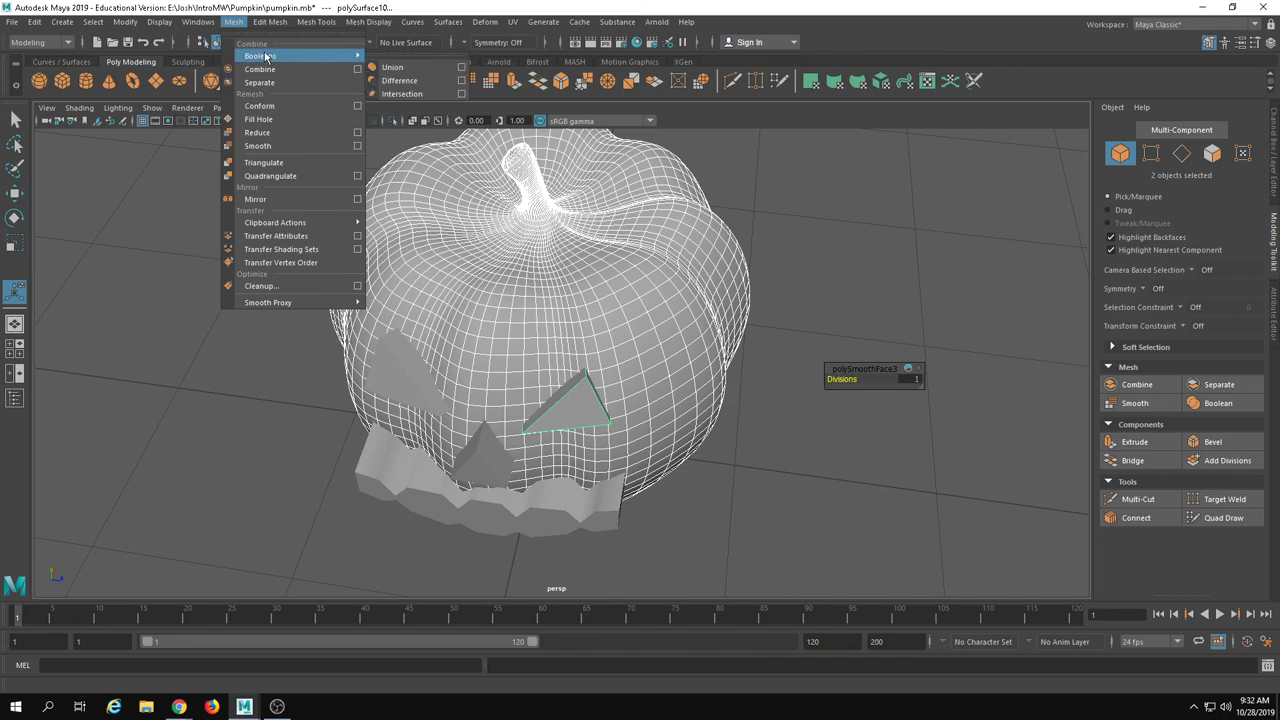
pyautogui.click(404, 82)
# - Examine the inner walls of the right eye cut and the face at its upper tip
pyautogui.keyDown('alt'); pyautogui.moveTo(680, 371); pyautogui.dragTo(737, 337); pyautogui.keyUp('alt')
pyautogui.keyDown('alt'); pyautogui.moveTo(737, 337); pyautogui.dragTo(1057, 360, button='right'); pyautogui.keyUp('alt')
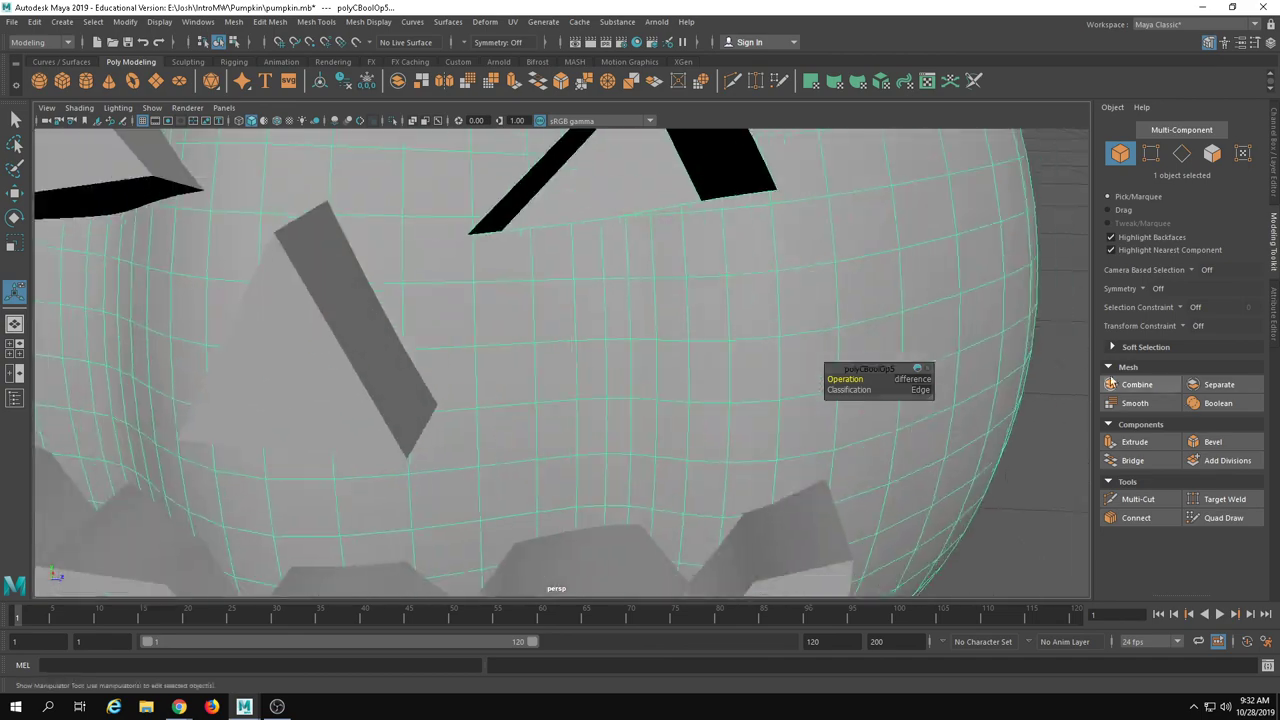
pyautogui.keyDown('alt'); pyautogui.moveTo(575, 283); pyautogui.dragTo(539, 420, button='middle'); pyautogui.keyUp('alt')
pyautogui.keyDown('alt'); pyautogui.moveTo(539, 420); pyautogui.dragTo(628, 293); pyautogui.keyUp('alt')
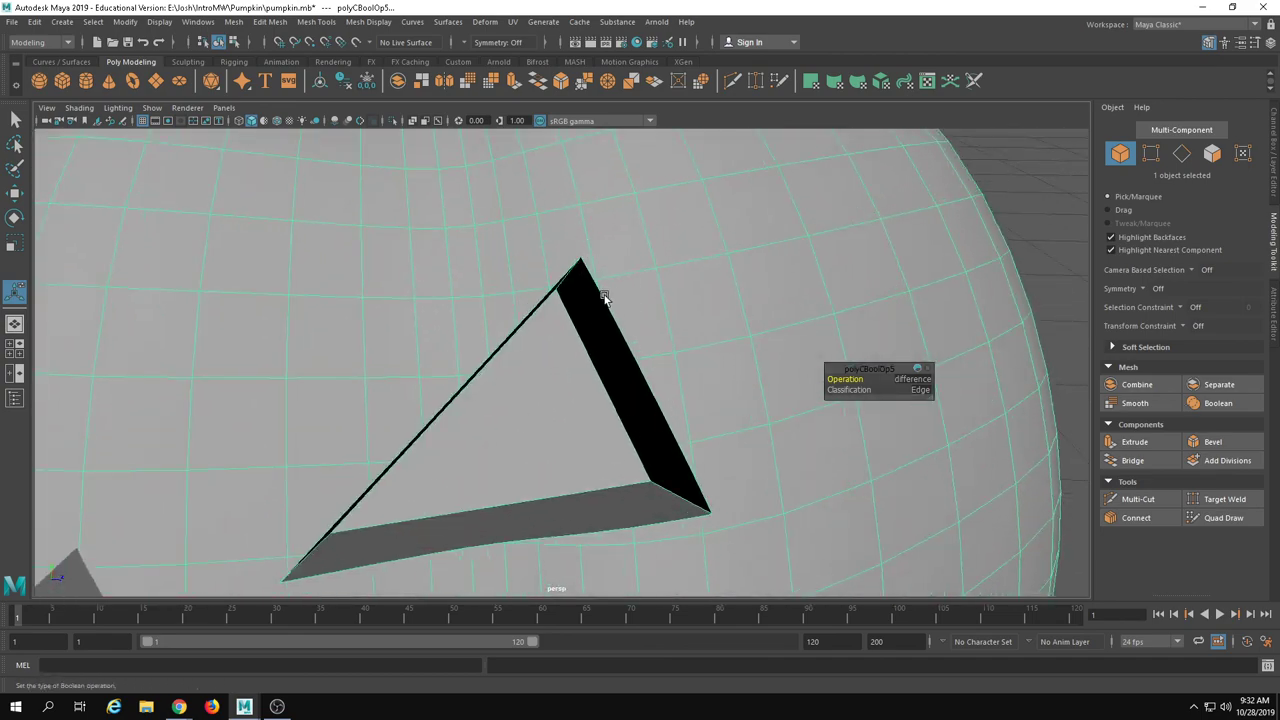
pyautogui.keyDown('alt'); pyautogui.moveTo(611, 314); pyautogui.dragTo(640, 392); pyautogui.keyUp('alt')
pyautogui.keyDown('alt'); pyautogui.moveTo(437, 233); pyautogui.dragTo(589, 322); pyautogui.keyUp('alt')
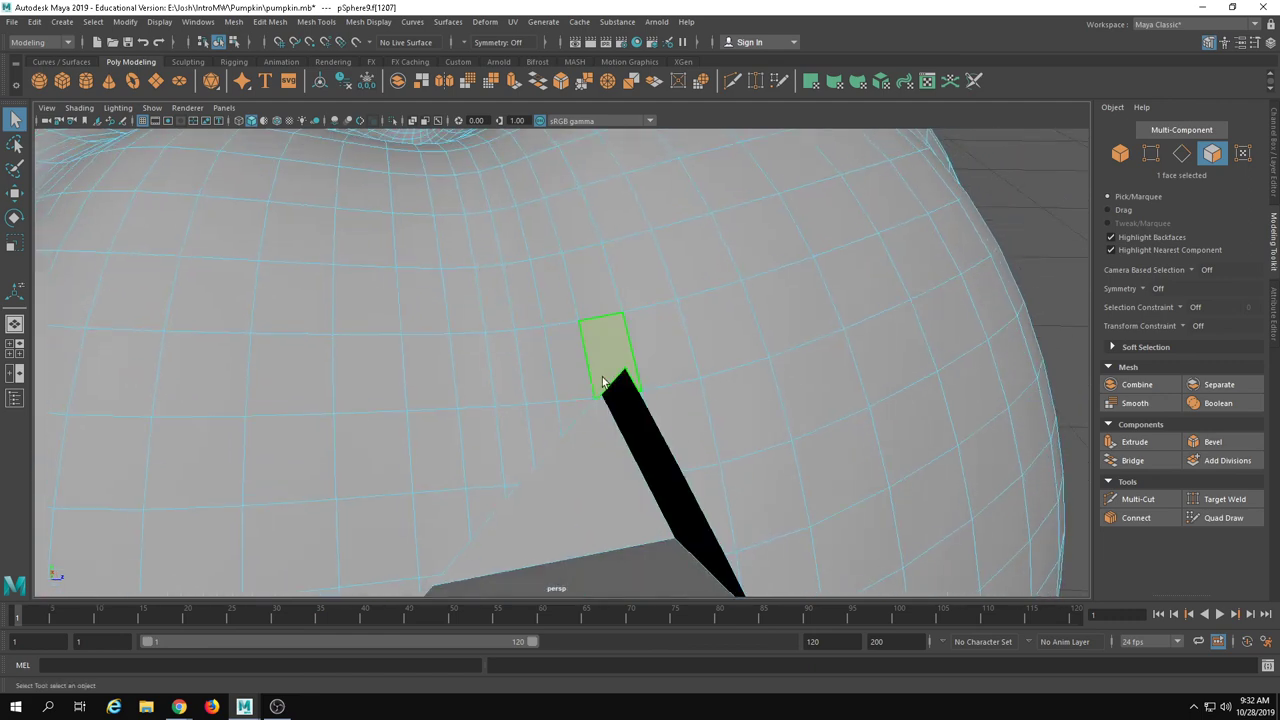
pyautogui.scroll(-5, 650, 448)
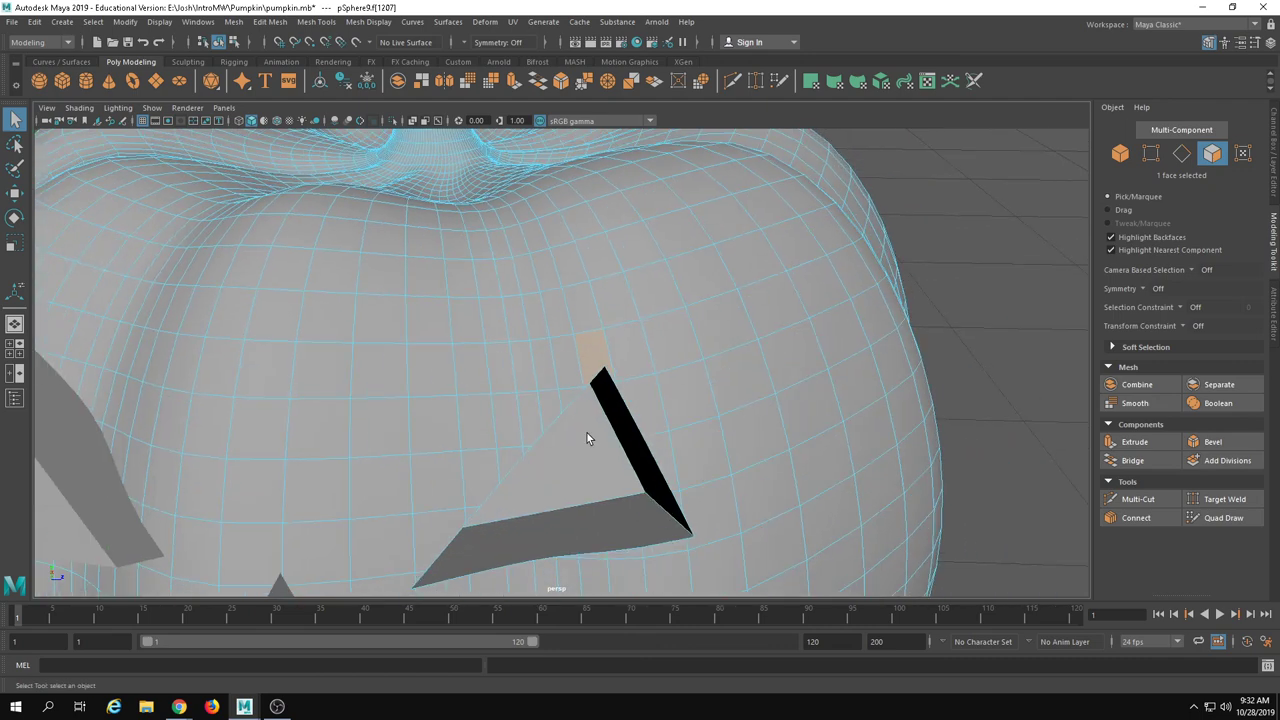
pyautogui.keyDown('alt'); pyautogui.moveTo(573, 434); pyautogui.dragTo(471, 374); pyautogui.keyUp('alt')
pyautogui.scroll(-3, 400, 365)
# - Cut the left eye piece out of the pumpkin with a Boolean Difference
pyautogui.keyDown('alt'); pyautogui.moveTo(310, 352); pyautogui.dragTo(322, 357, button='middle'); pyautogui.keyUp('alt')
pyautogui.keyDown('alt'); pyautogui.moveTo(322, 357); pyautogui.dragTo(454, 407); pyautogui.keyUp('alt')
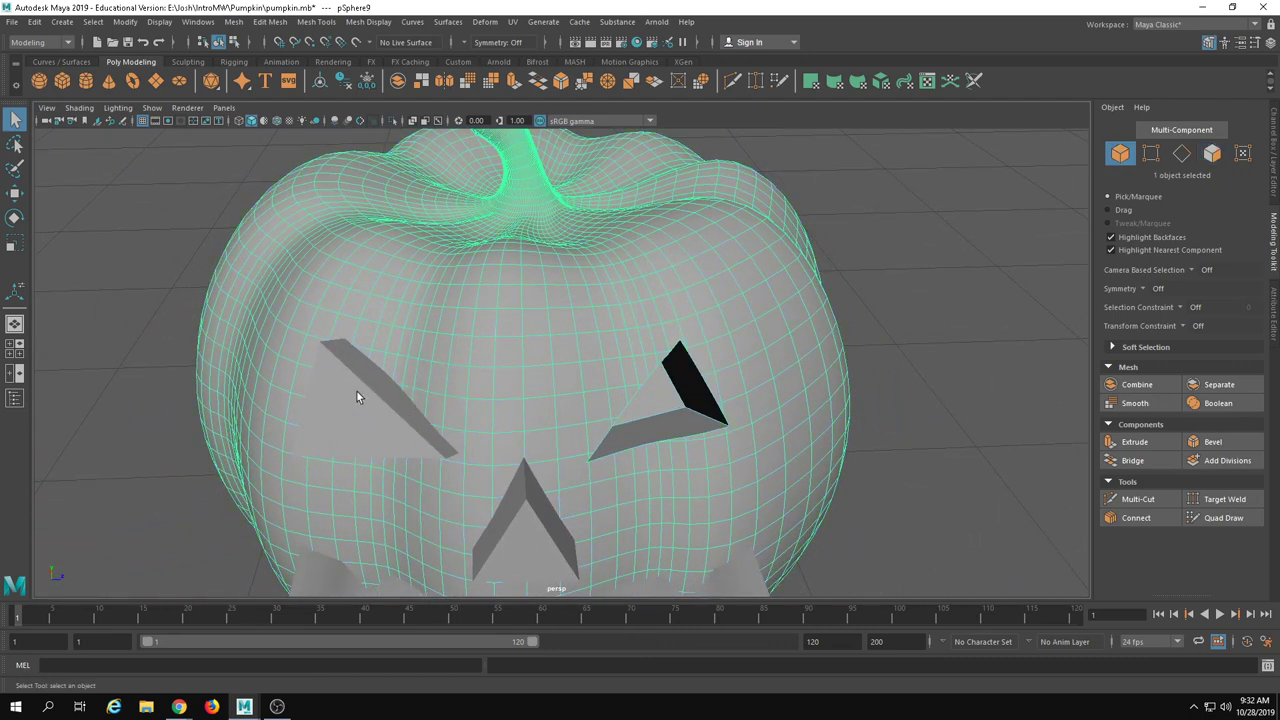
pyautogui.keyDown('shift'); pyautogui.click(378, 400); pyautogui.keyUp('shift')
pyautogui.click(233, 21)
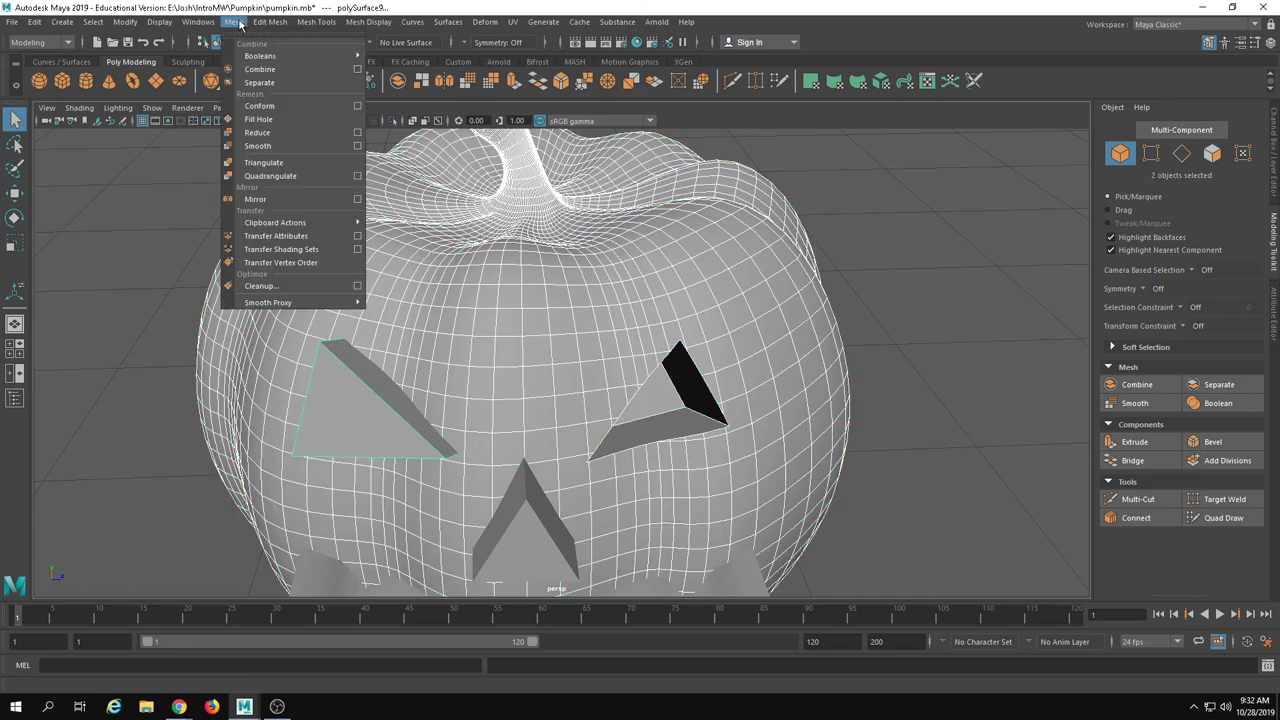
pyautogui.moveTo(331, 57)
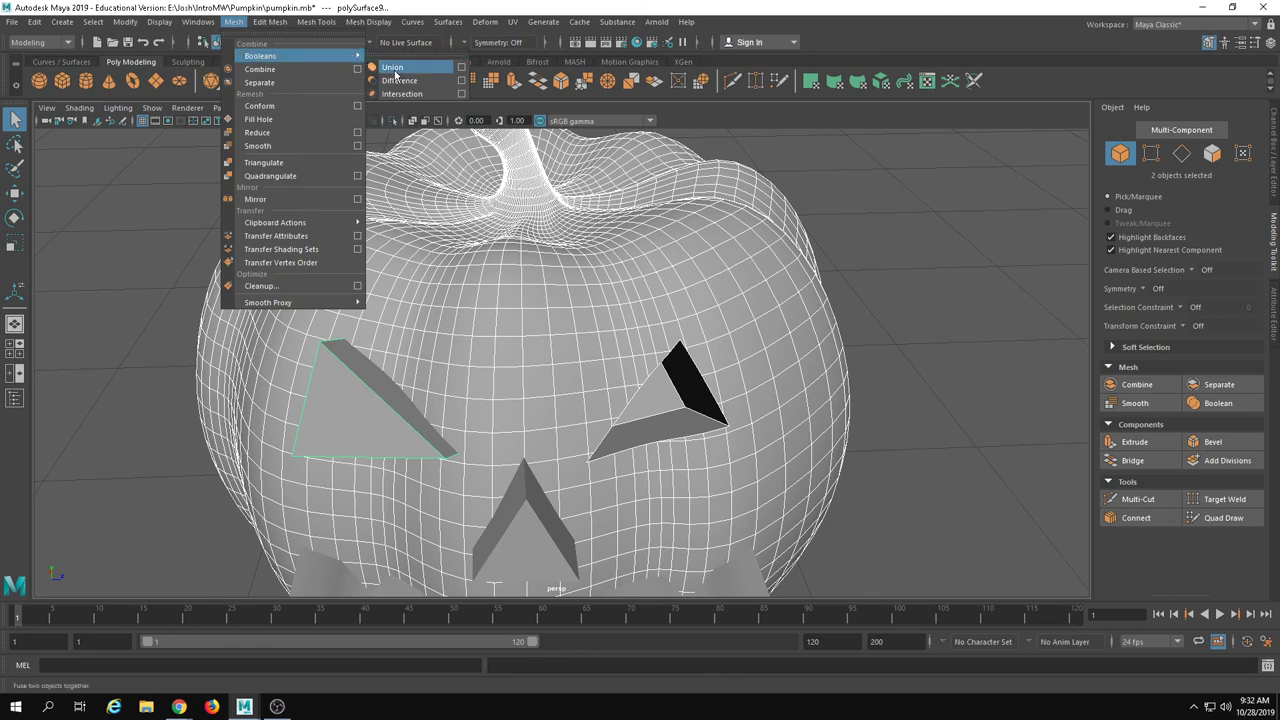
pyautogui.click(396, 83)
# - Cut the nose piece out of the pumpkin by repeating the Boolean Difference
pyautogui.keyDown('alt'); pyautogui.moveTo(423, 234); pyautogui.dragTo(506, 366); pyautogui.keyUp('alt')
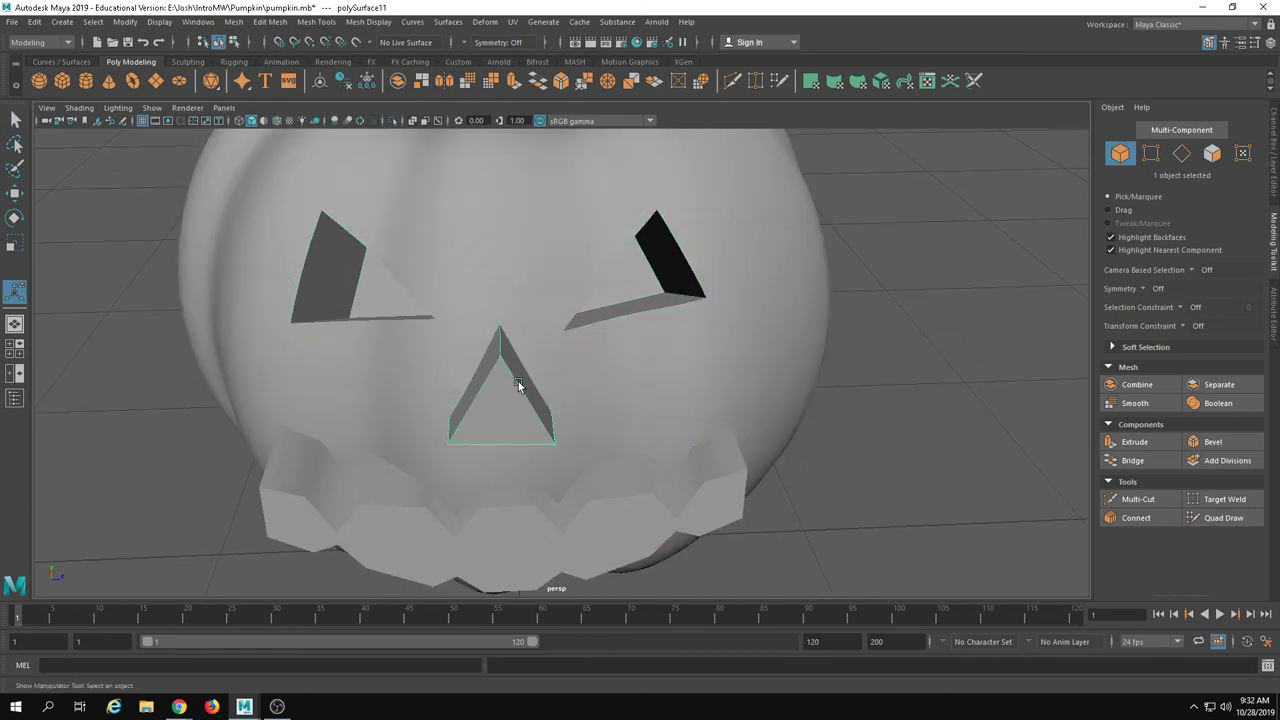
pyautogui.keyDown('shift'); pyautogui.click(506, 380); pyautogui.keyUp('shift')
pyautogui.press('g')
pyautogui.click(897, 475)
pyautogui.keyDown('alt'); pyautogui.moveTo(685, 504); pyautogui.dragTo(506, 314); pyautogui.keyUp('alt')
# - Subtract the toothed mouth piece from the pumpkin with a Boolean Difference and reselect the carved pumpkin
pyautogui.click(480, 360)
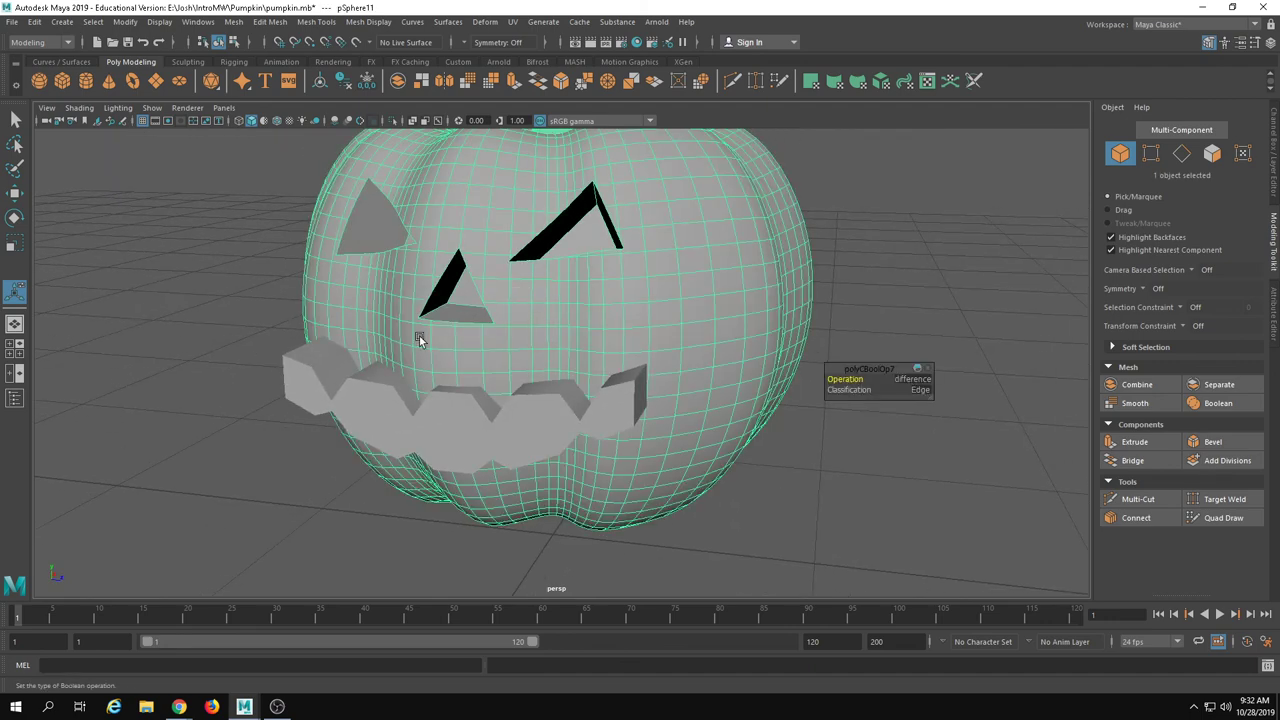
pyautogui.keyDown('shift'); pyautogui.click(503, 410); pyautogui.keyUp('shift')
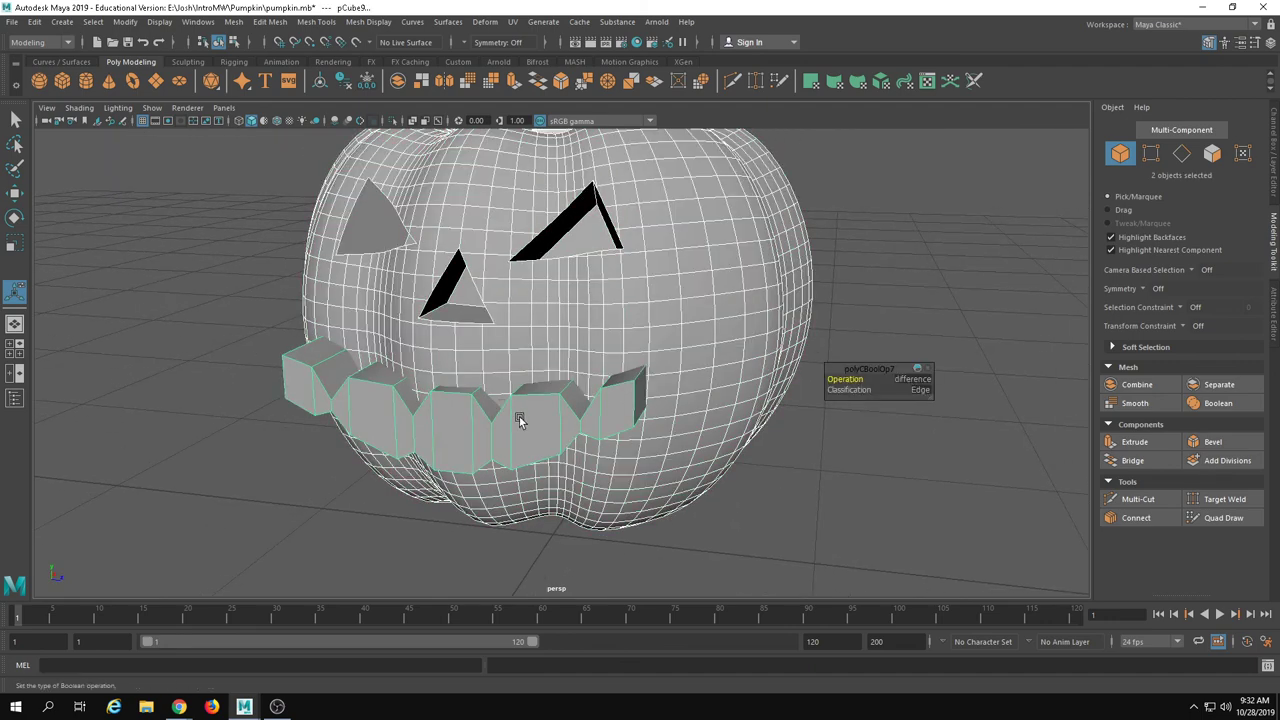
pyautogui.click(828, 501)
pyautogui.keyDown('alt'); pyautogui.moveTo(622, 514); pyautogui.dragTo(712, 506); pyautogui.keyUp('alt')
pyautogui.click(576, 285)
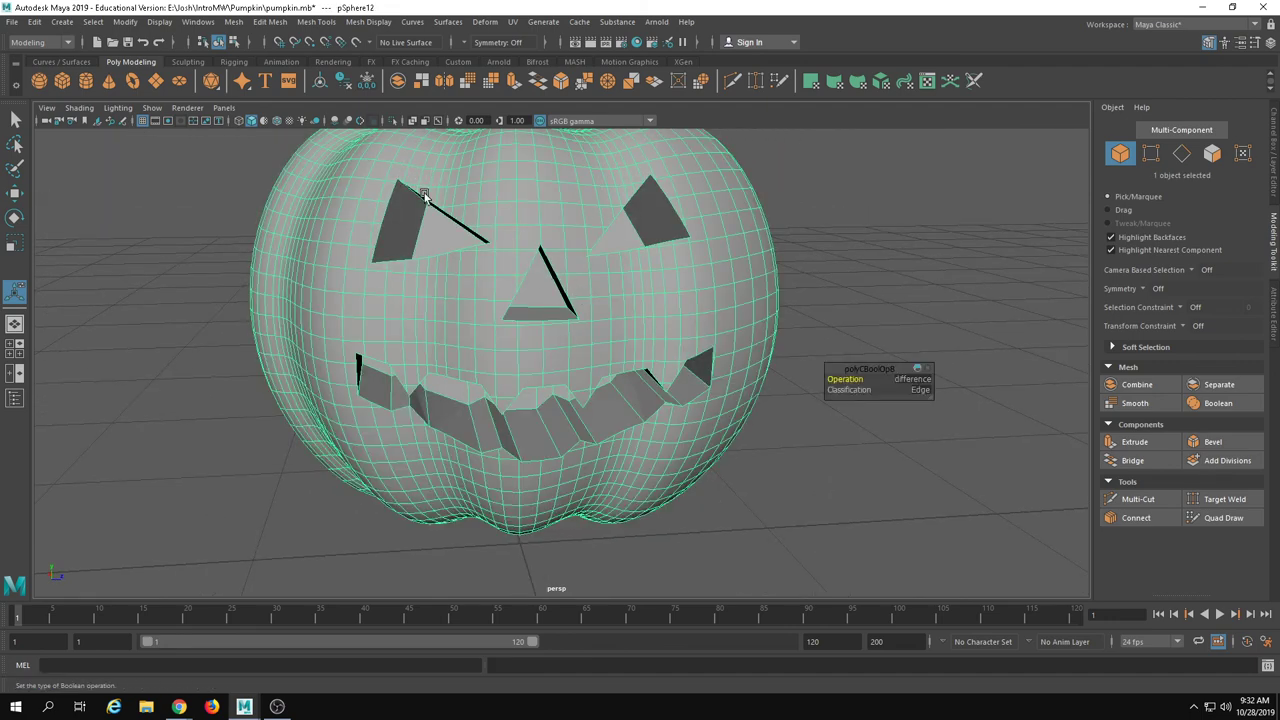
pyautogui.click(234, 21)
pyautogui.moveTo(261, 62)
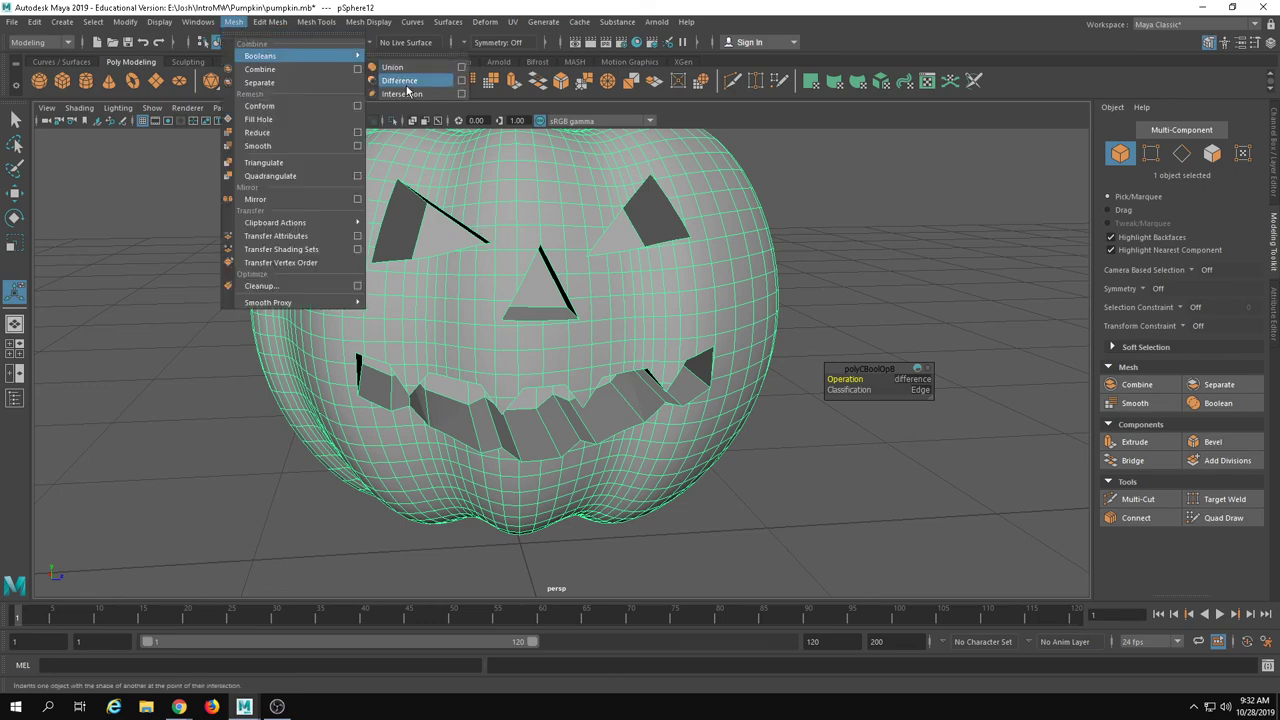
pyautogui.click(958, 293)
pyautogui.click(958, 293)
# - Switch the pumpkin to face selection and delete the inner faces of both eye openings
pyautogui.keyDown('alt'); pyautogui.moveTo(650, 345); pyautogui.dragTo(614, 347); pyautogui.keyUp('alt')
pyautogui.click(539, 341)
pyautogui.keyDown('alt'); pyautogui.moveTo(549, 408); pyautogui.dragTo(406, 374); pyautogui.keyUp('alt')
pyautogui.keyDown('alt'); pyautogui.moveTo(406, 374); pyautogui.dragTo(604, 355, button='right'); pyautogui.keyUp('alt')
pyautogui.moveTo(527, 311); pyautogui.dragTo(530, 345, button='right')
pyautogui.keyDown('alt'); pyautogui.moveTo(522, 332); pyautogui.dragTo(477, 414); pyautogui.keyUp('alt')
pyautogui.scroll(-3, 460, 306)
pyautogui.keyDown('alt'); pyautogui.moveTo(481, 324); pyautogui.dragTo(527, 335); pyautogui.keyUp('alt')
pyautogui.keyDown('alt'); pyautogui.moveTo(588, 370); pyautogui.dragTo(576, 490); pyautogui.keyUp('alt')
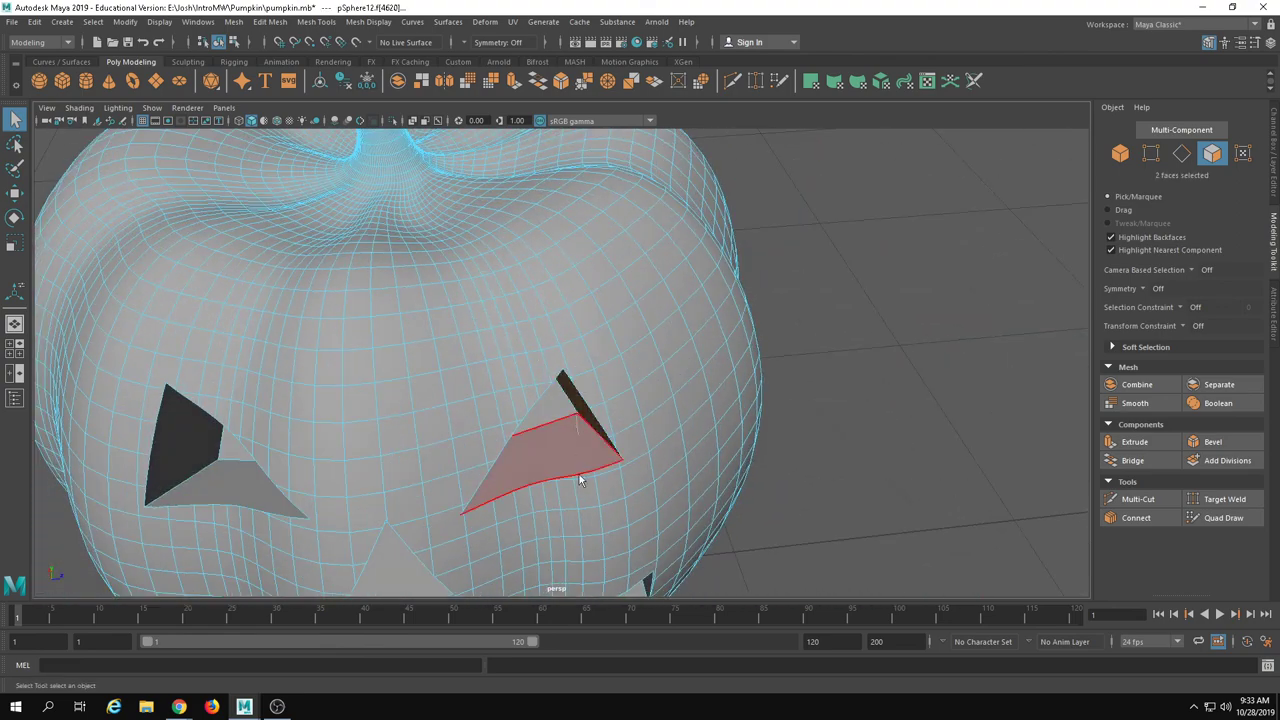
pyautogui.keyDown('shift'); pyautogui.click(565, 443); pyautogui.keyUp('shift')
pyautogui.keyDown('alt'); pyautogui.moveTo(565, 443); pyautogui.dragTo(483, 411); pyautogui.keyUp('alt')
pyautogui.scroll(4, 480, 400)
pyautogui.keyDown('shift'); pyautogui.click(464, 347); pyautogui.keyUp('shift')
pyautogui.scroll(-4, 464, 347)
pyautogui.keyDown('alt'); pyautogui.moveTo(464, 347); pyautogui.dragTo(568, 439); pyautogui.keyUp('alt')
pyautogui.click(402, 296)
pyautogui.keyDown('shift'); pyautogui.click(609, 303); pyautogui.keyUp('shift')
pyautogui.keyDown('shift'); pyautogui.click(428, 302); pyautogui.keyUp('shift')
pyautogui.press('Delete')
# - Delete the remaining inner faces of the nose opening and the back face behind the mouth opening
pyautogui.keyDown('alt'); pyautogui.moveTo(551, 506); pyautogui.dragTo(630, 229); pyautogui.keyUp('alt')
pyautogui.keyDown('shift'); pyautogui.click(555, 250); pyautogui.keyUp('shift')
pyautogui.keyDown('shift'); pyautogui.click(627, 229); pyautogui.keyUp('shift')
pyautogui.press('Delete')
pyautogui.keyDown('alt'); pyautogui.moveTo(563, 417); pyautogui.dragTo(370, 452); pyautogui.keyUp('alt')
pyautogui.click(354, 395)
pyautogui.press('Delete')
# - Select the interior wall faces along the upper and lower toothed edges of the mouth opening and delete them
pyautogui.keyDown('alt'); pyautogui.moveTo(390, 408); pyautogui.dragTo(366, 358); pyautogui.keyUp('alt')
pyautogui.click(352, 368)
pyautogui.keyDown('shift'); pyautogui.click(366, 358); pyautogui.keyUp('shift')
pyautogui.keyDown('alt'); pyautogui.moveTo(451, 375); pyautogui.dragTo(432, 380); pyautogui.keyUp('alt')
pyautogui.keyDown('shift'); pyautogui.click(481, 380); pyautogui.keyUp('shift')
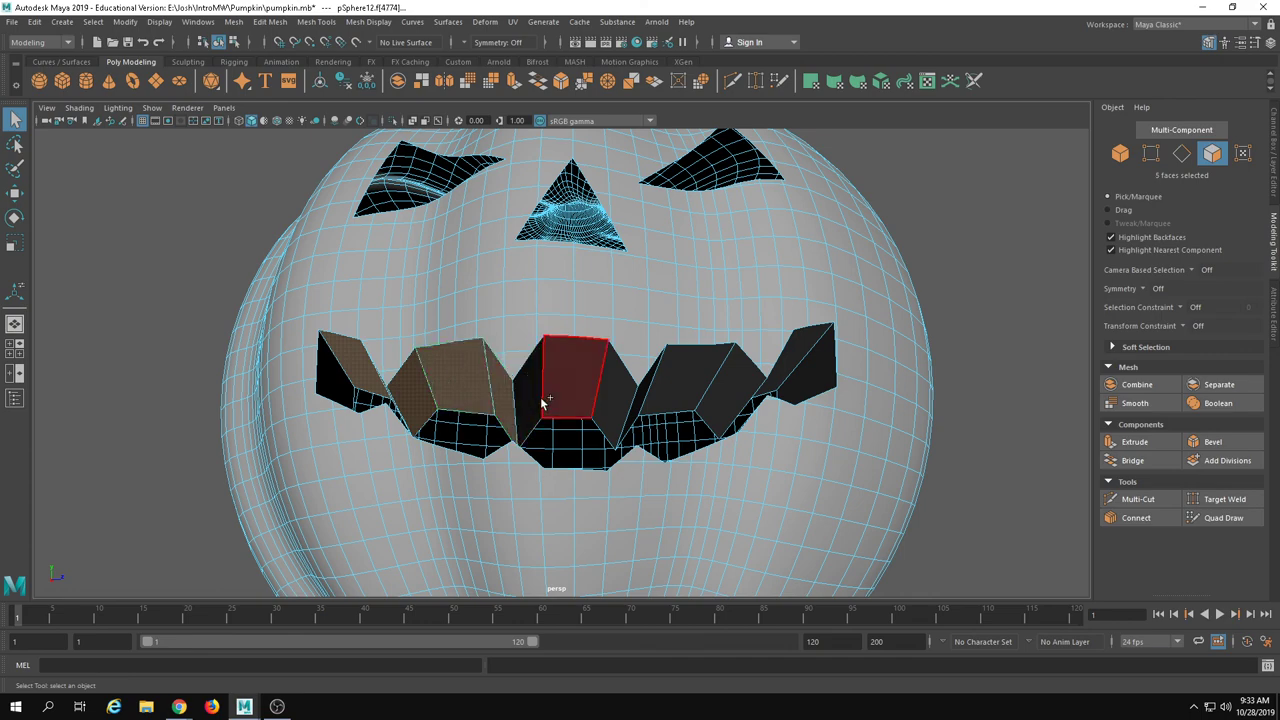
pyautogui.keyDown('alt'); pyautogui.moveTo(648, 410); pyautogui.dragTo(600, 404); pyautogui.keyUp('alt')
pyautogui.keyDown('shift'); pyautogui.click(651, 400); pyautogui.keyUp('shift')
pyautogui.keyDown('shift'); pyautogui.click(708, 369); pyautogui.keyUp('shift')
pyautogui.keyDown('alt'); pyautogui.moveTo(708, 369); pyautogui.dragTo(744, 390); pyautogui.keyUp('alt')
pyautogui.keyDown('shift'); pyautogui.click(743, 397); pyautogui.keyUp('shift')
pyautogui.keyDown('shift'); pyautogui.click(744, 398); pyautogui.keyUp('shift')
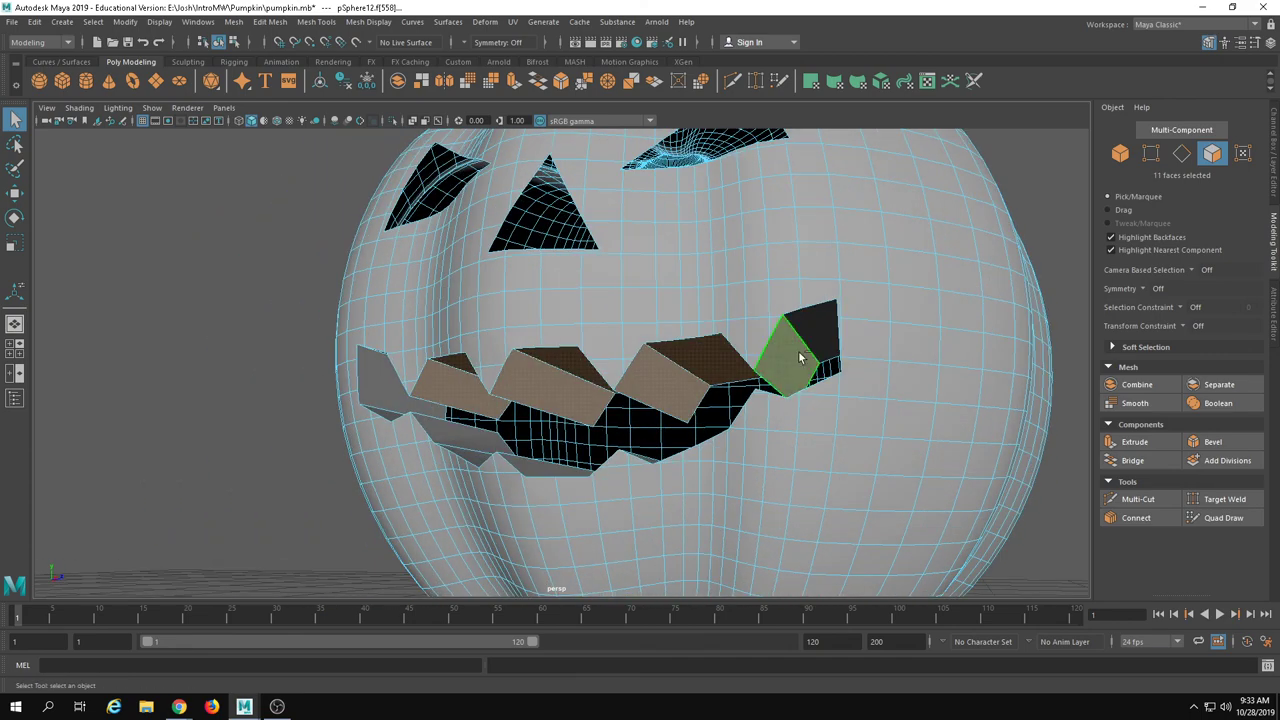
pyautogui.keyDown('shift'); pyautogui.click(813, 345); pyautogui.keyUp('shift')
pyautogui.keyDown('alt'); pyautogui.moveTo(813, 345); pyautogui.dragTo(757, 434); pyautogui.keyUp('alt')
pyautogui.keyDown('shift'); pyautogui.click(785, 388); pyautogui.keyUp('shift')
pyautogui.keyDown('shift'); pyautogui.click(771, 404); pyautogui.keyUp('shift')
pyautogui.keyDown('shift'); pyautogui.click(702, 420); pyautogui.keyUp('shift')
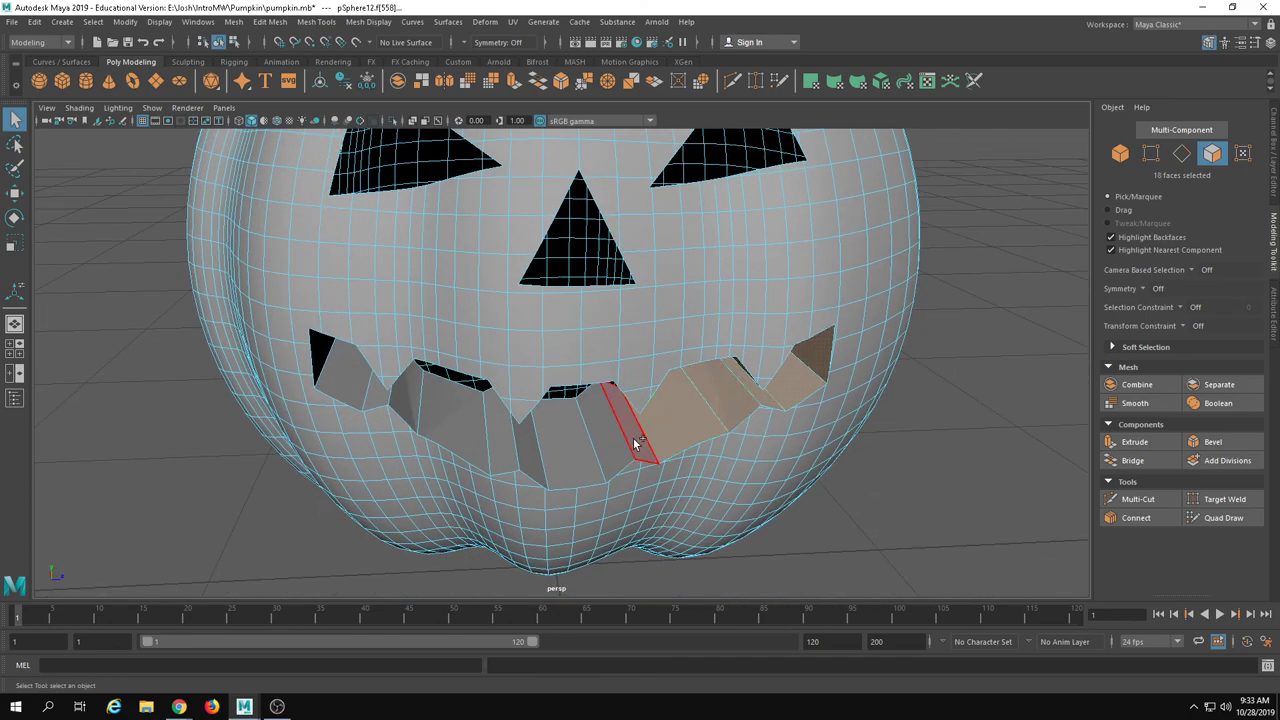
pyautogui.keyDown('shift'); pyautogui.click(634, 444); pyautogui.keyUp('shift')
pyautogui.keyDown('shift'); pyautogui.click(604, 448); pyautogui.keyUp('shift')
pyautogui.keyDown('shift'); pyautogui.click(570, 453); pyautogui.keyUp('shift')
pyautogui.keyDown('shift'); pyautogui.click(505, 448); pyautogui.keyUp('shift')
pyautogui.keyDown('shift'); pyautogui.click(478, 428); pyautogui.keyUp('shift')
pyautogui.keyDown('shift'); pyautogui.click(452, 412); pyautogui.keyUp('shift')
pyautogui.keyDown('shift'); pyautogui.click(430, 400); pyautogui.keyUp('shift')
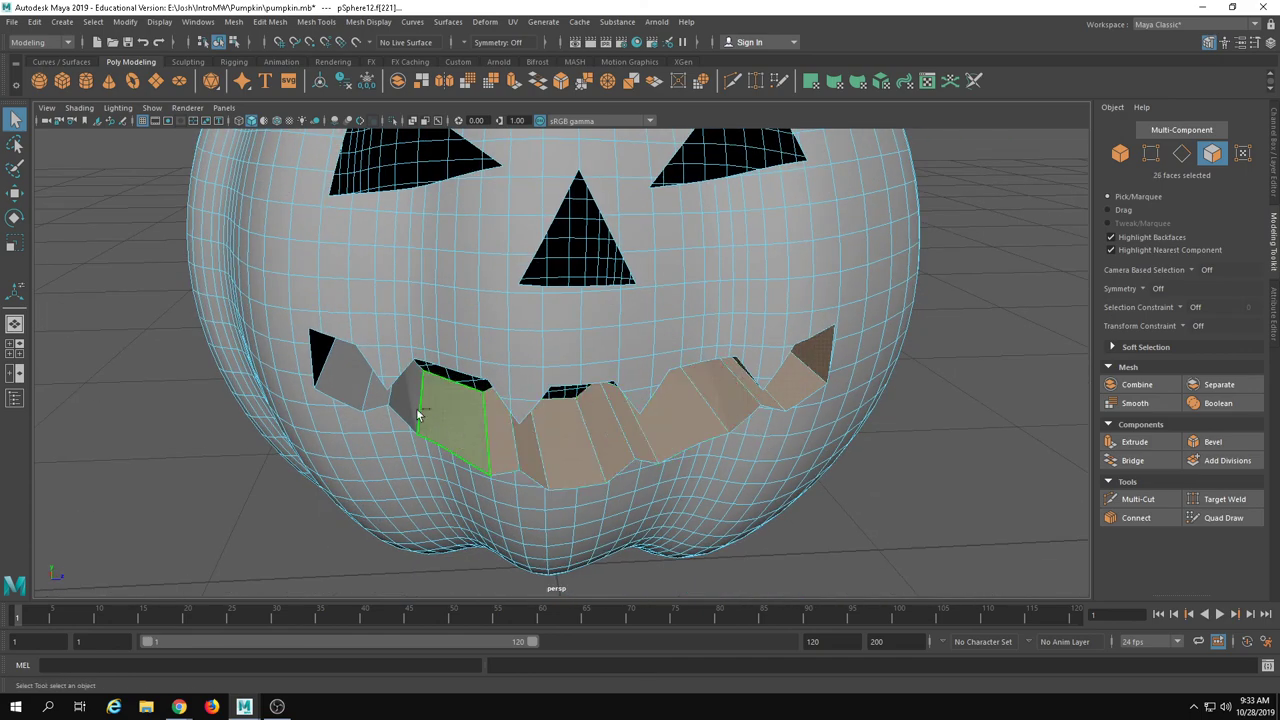
pyautogui.keyDown('alt'); pyautogui.moveTo(380, 383); pyautogui.dragTo(440, 370); pyautogui.keyUp('alt')
pyautogui.press('Delete')
# - Return to object selection and check the carved pumpkin's open face from several angles
pyautogui.keyDown('alt'); pyautogui.moveTo(690, 400); pyautogui.dragTo(716, 384); pyautogui.keyUp('alt')
pyautogui.keyDown('alt'); pyautogui.moveTo(716, 384); pyautogui.dragTo(223, 337, button='right'); pyautogui.keyUp('alt')
pyautogui.press('F8')
pyautogui.keyDown('alt'); pyautogui.moveTo(223, 337); pyautogui.dragTo(460, 300); pyautogui.keyUp('alt')
pyautogui.click(470, 320)
pyautogui.keyDown('alt'); pyautogui.moveTo(490, 340); pyautogui.dragTo(560, 370); pyautogui.keyUp('alt')
pyautogui.keyDown('alt'); pyautogui.moveTo(600, 380); pyautogui.dragTo(762, 415, button='right'); pyautogui.keyUp('alt')
pyautogui.click(538, 354)
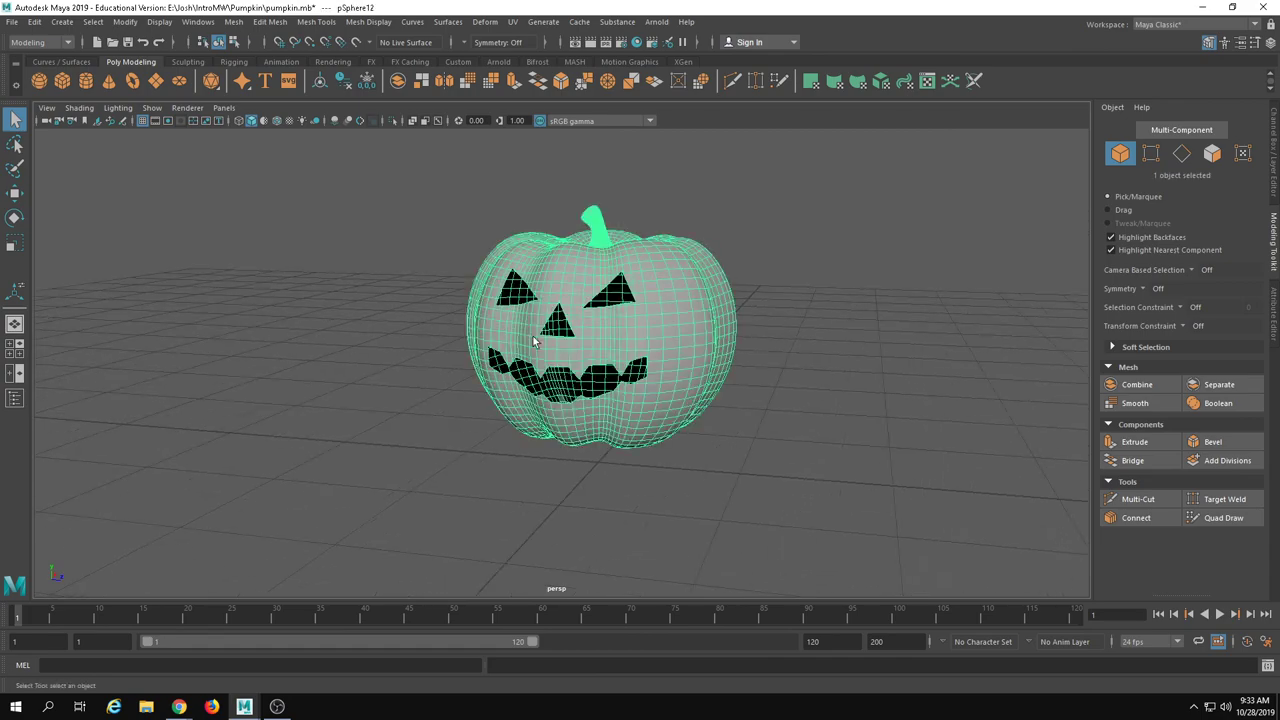
# - Quadrangulate the carved pumpkin mesh
pyautogui.scroll(3, 593, 381)
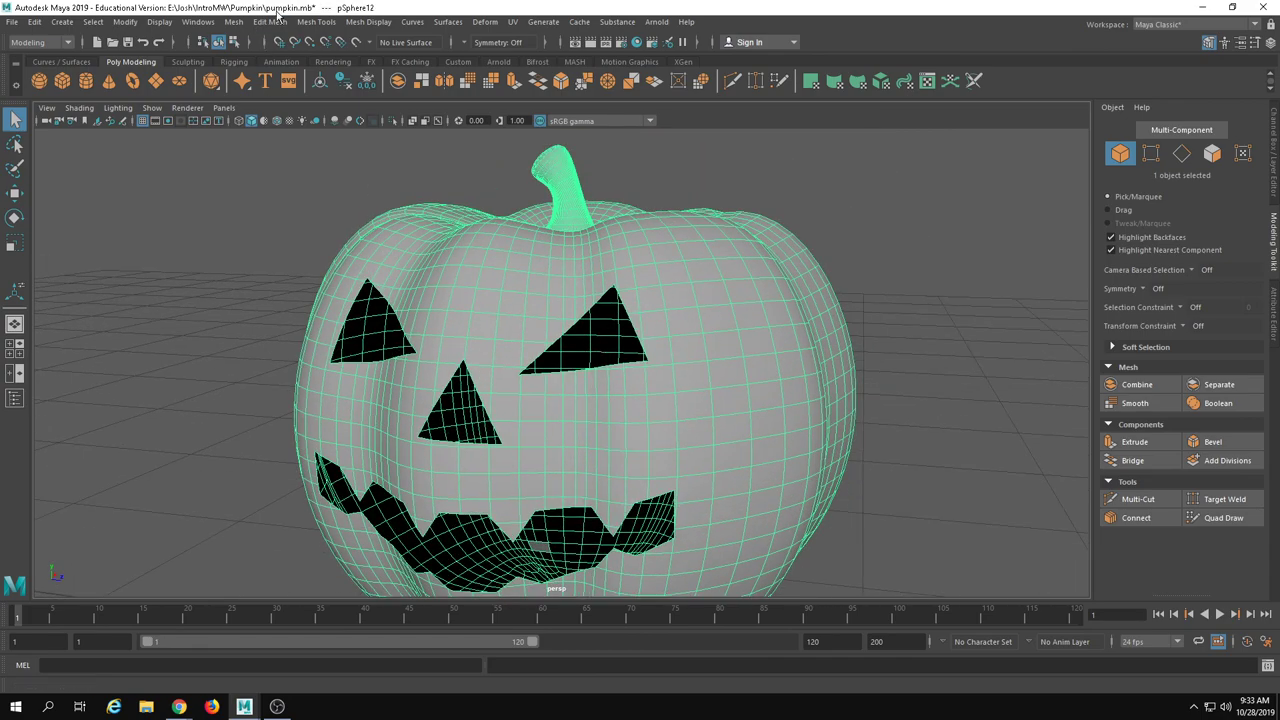
pyautogui.click(233, 21)
pyautogui.click(264, 163)
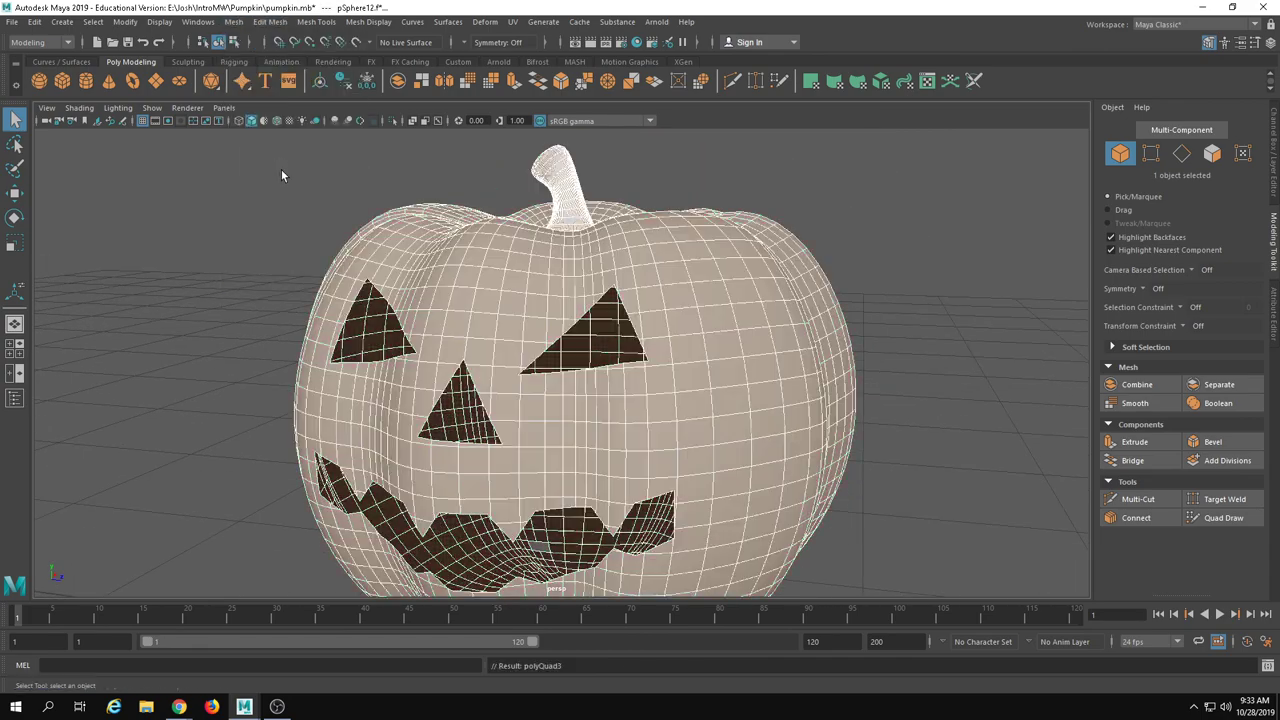
pyautogui.keyDown('alt'); pyautogui.moveTo(284, 172); pyautogui.dragTo(321, 227); pyautogui.keyUp('alt')
pyautogui.keyDown('alt'); pyautogui.moveTo(321, 227); pyautogui.dragTo(489, 203, button='right'); pyautogui.keyUp('alt')
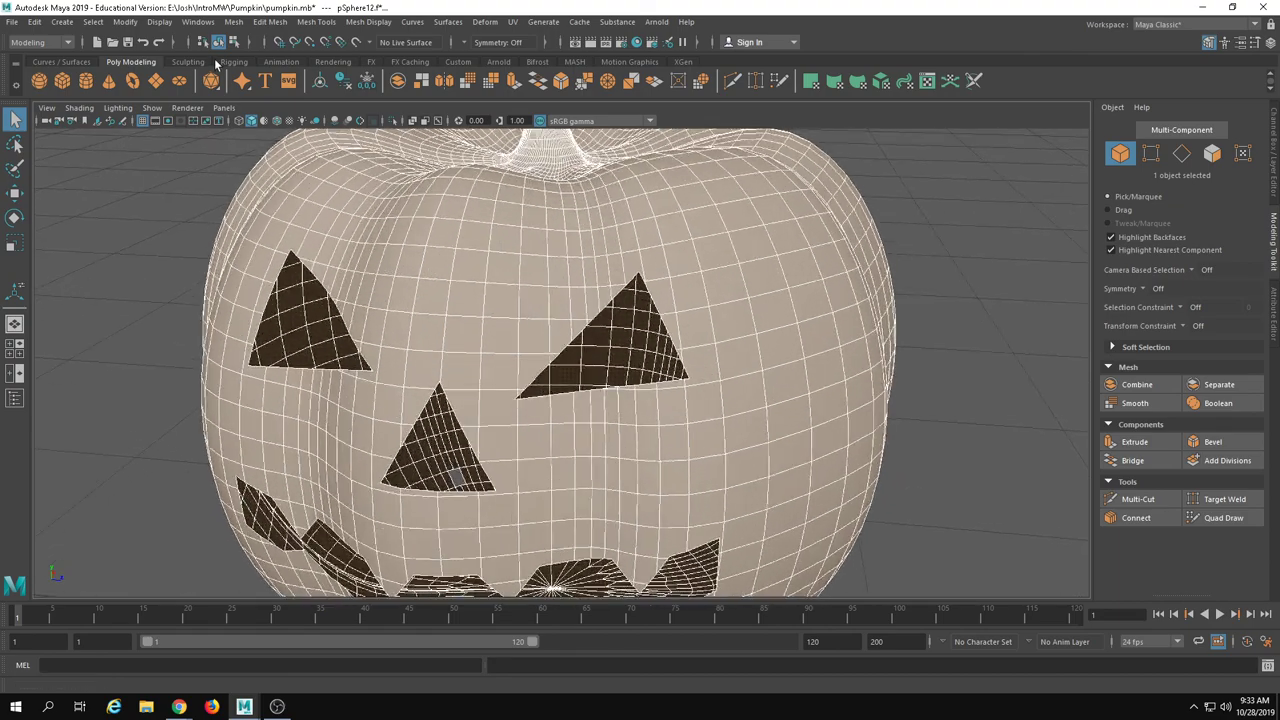
# - Triangulate the pumpkin mesh and check the triangles around the mouth opening
pyautogui.click(233, 21)
pyautogui.click(264, 163)
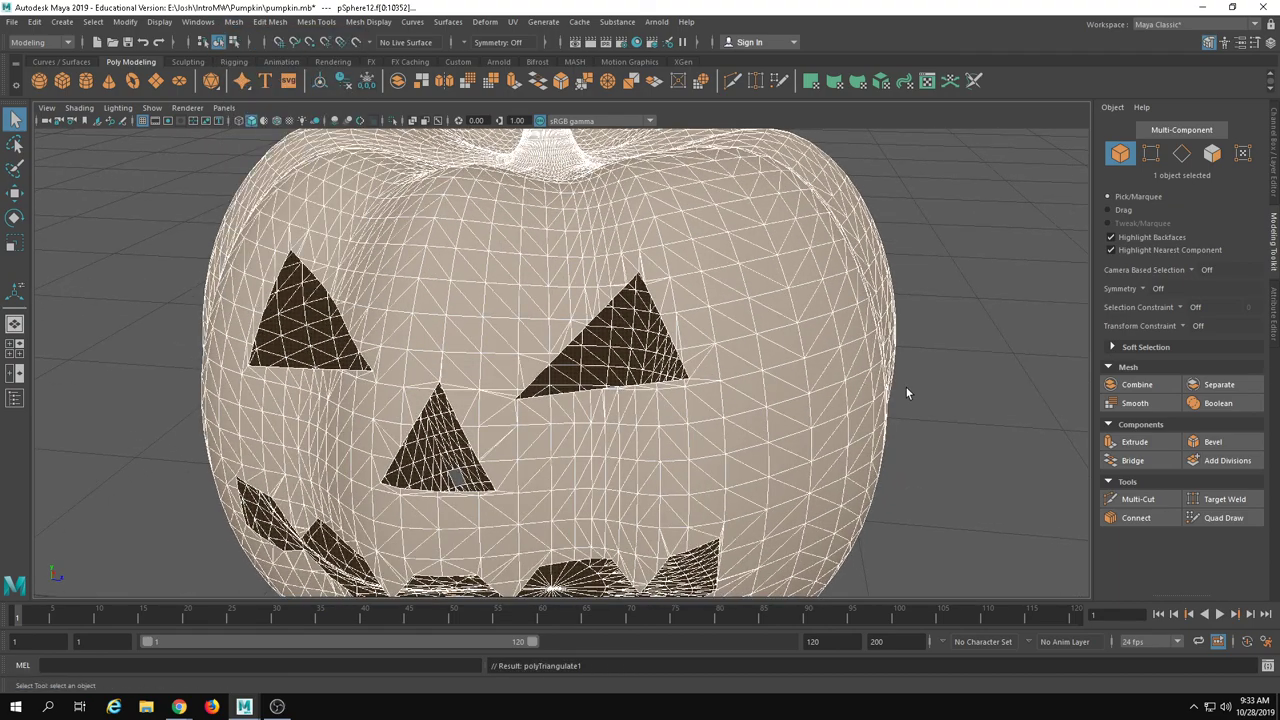
pyautogui.scroll(3, 944, 396)
pyautogui.scroll(-6, 966, 416)
pyautogui.click(968, 419)
pyautogui.keyDown('alt'); pyautogui.moveTo(636, 495); pyautogui.dragTo(680, 430); pyautogui.keyUp('alt')
pyautogui.click(582, 477)
pyautogui.scroll(3, 583, 480)
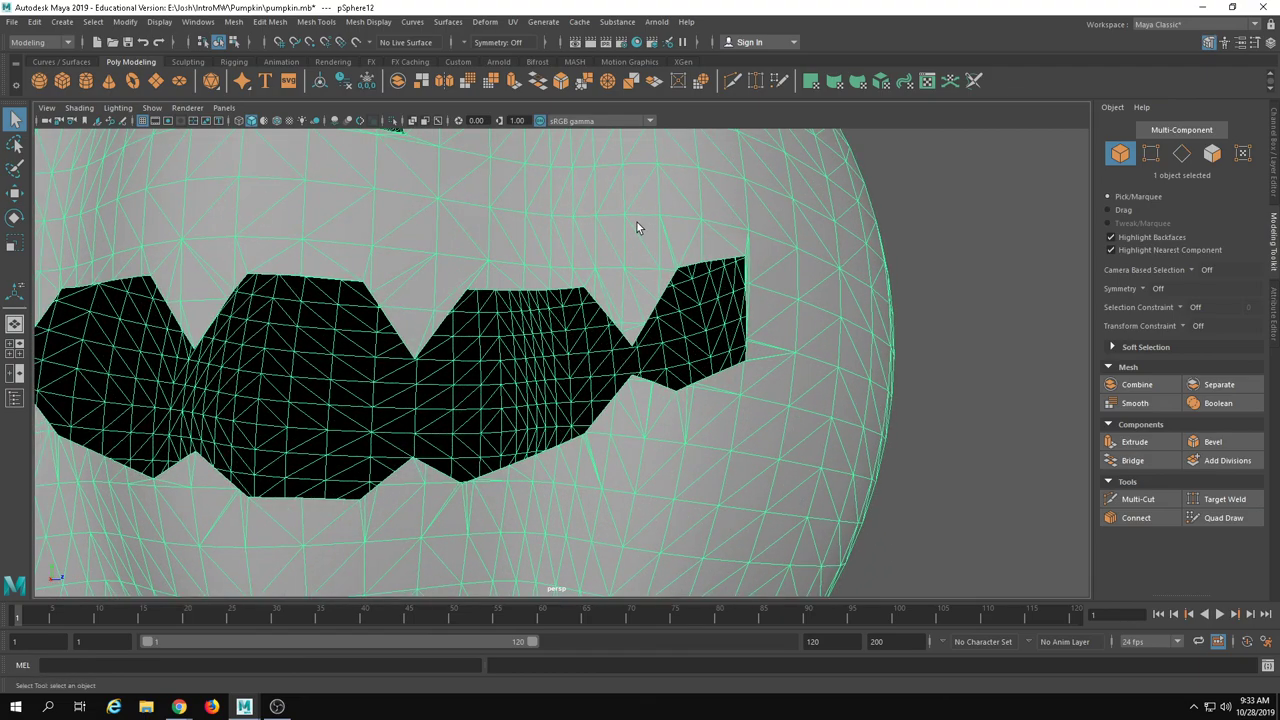
pyautogui.scroll(-4, 325, 443)
pyautogui.keyDown('alt'); pyautogui.moveTo(322, 446); pyautogui.dragTo(280, 476); pyautogui.keyUp('alt')
pyautogui.scroll(-3, 283, 476)
# - Select all faces of the triangulated pumpkin and try to extrude them
pyautogui.click(1212, 153)
pyautogui.scroll(-3, 420, 290)
pyautogui.moveTo(132, 152); pyautogui.dragTo(848, 604)
pyautogui.scroll(4, 580, 440)
pyautogui.keyDown('alt'); pyautogui.moveTo(515, 390); pyautogui.dragTo(605, 405); pyautogui.keyUp('alt')
pyautogui.press('w')
pyautogui.click(1144, 441)
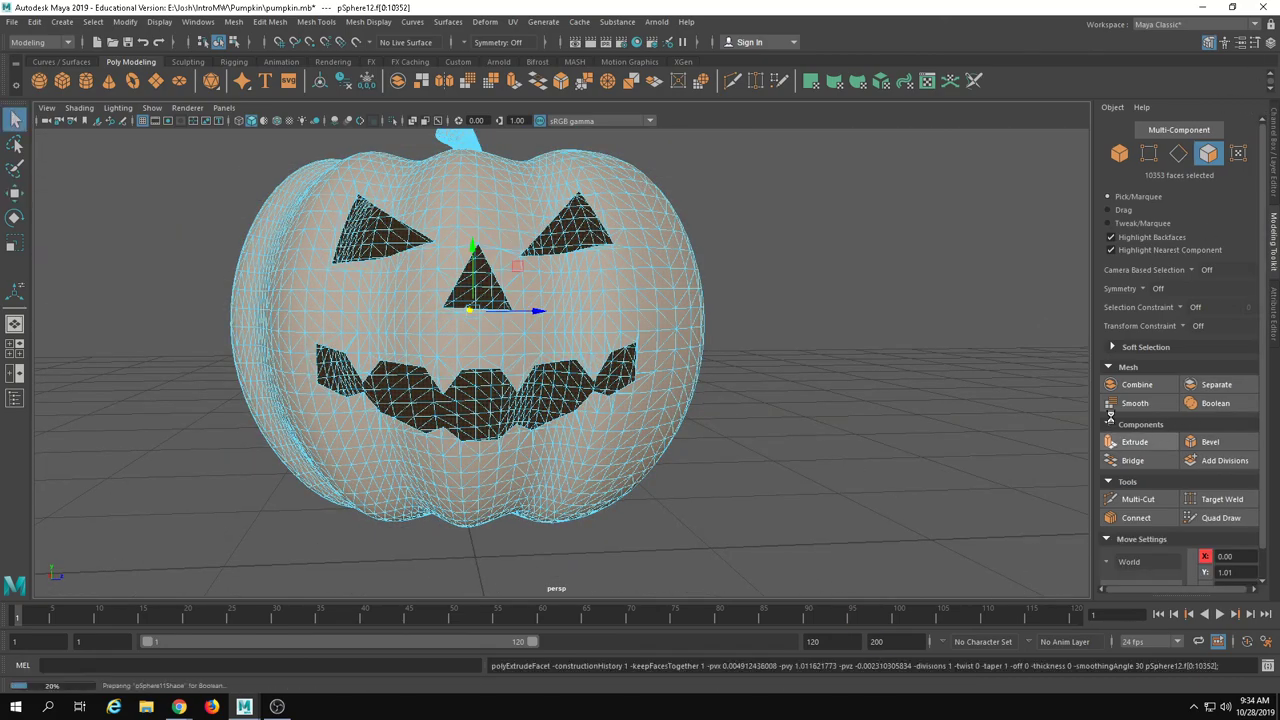
# - Return to object selection and inspect the extruded pumpkin's face openings and stem from several angles
pyautogui.moveTo(424, 282)
pyautogui.keyDown('alt'); pyautogui.mouseDown()
pyautogui.moveTo(410, 345)
pyautogui.moveTo(545, 500)
pyautogui.moveTo(538, 514)
pyautogui.mouseUp(); pyautogui.keyUp('alt')
pyautogui.keyDown('alt'); pyautogui.moveTo(338, 465); pyautogui.dragTo(392, 460); pyautogui.keyUp('alt')
pyautogui.press('w')
pyautogui.moveTo(485, 348); pyautogui.dragTo(570, 300, button='right')
pyautogui.click(710, 295)
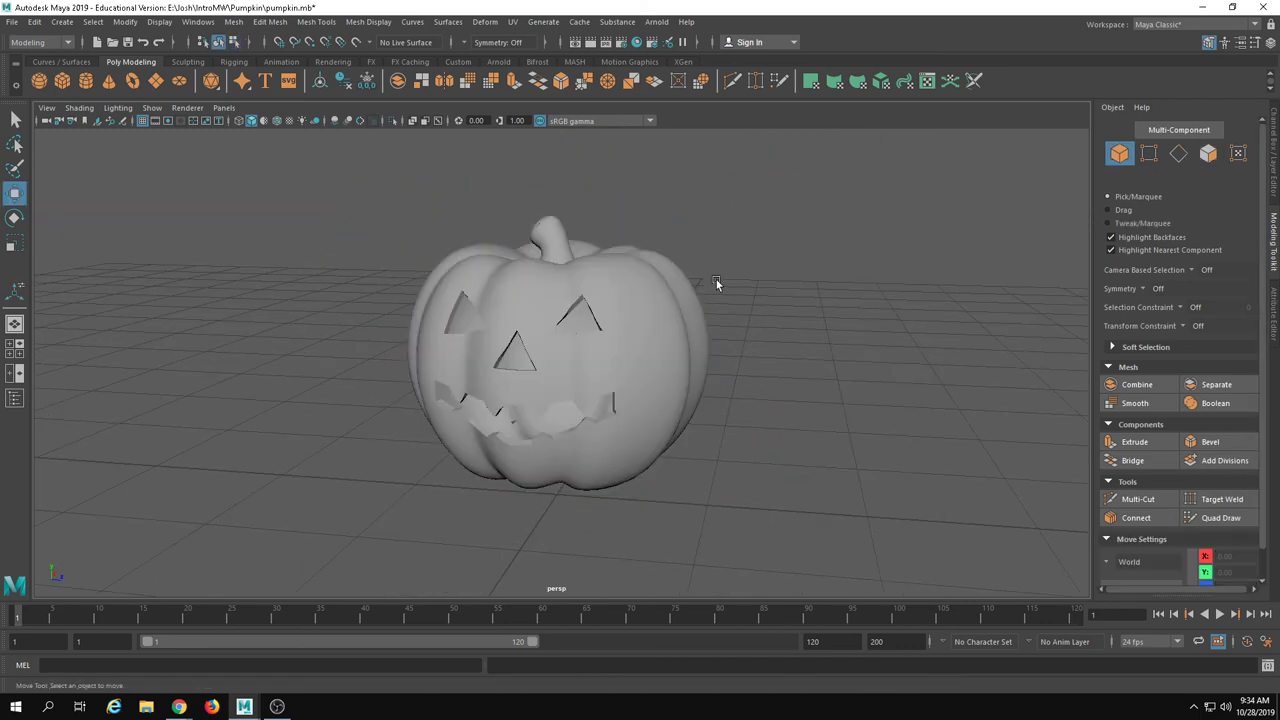
pyautogui.keyDown('alt'); pyautogui.moveTo(710, 295); pyautogui.dragTo(525, 313); pyautogui.keyUp('alt')
pyautogui.scroll(3, 658, 239)
pyautogui.click(525, 313)
pyautogui.keyDown('alt'); pyautogui.moveTo(525, 313); pyautogui.dragTo(534, 356, button='middle'); pyautogui.keyUp('alt')
pyautogui.scroll(4, 687, 395)
pyautogui.keyDown('alt'); pyautogui.moveTo(534, 356); pyautogui.dragTo(837, 398); pyautogui.keyUp('alt')
# - Undo the face extrusion back to the full face selection on the pumpkin
pyautogui.hotkey('ctrl', 'z')
pyautogui.hotkey('ctrl', 'z')
pyautogui.hotkey('ctrl', 'z')
pyautogui.hotkey('ctrl', 'z')
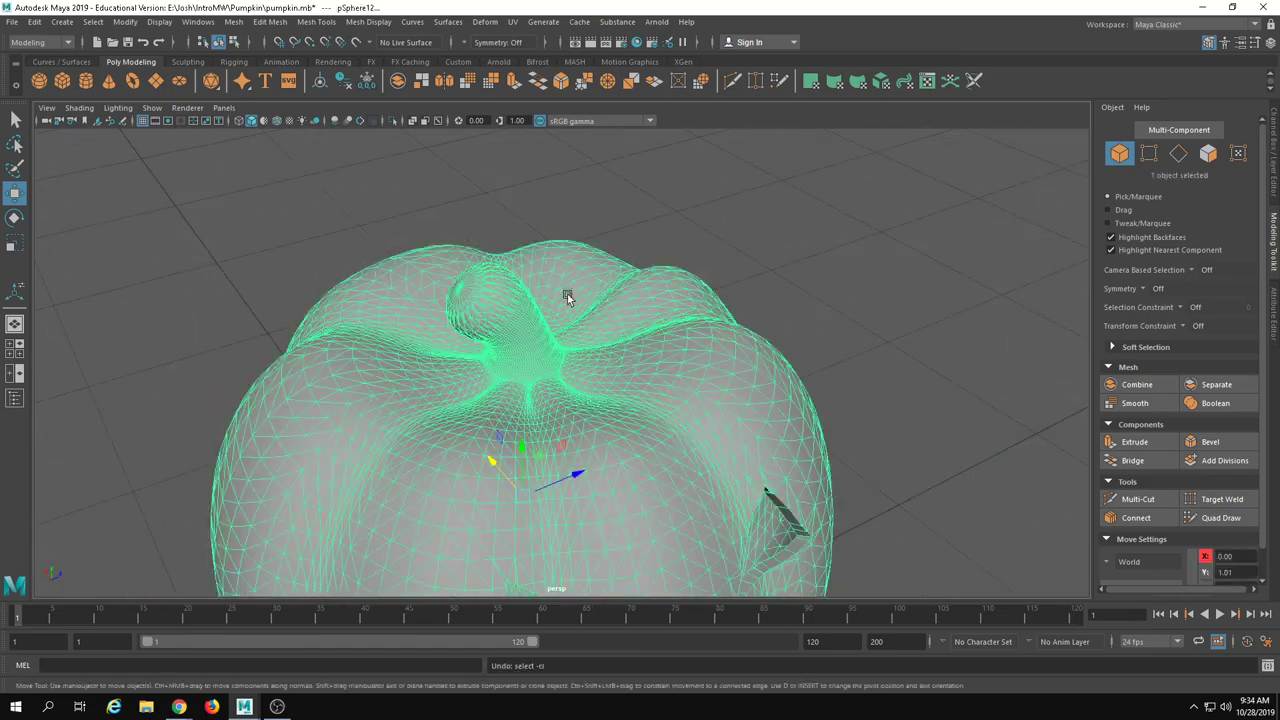
pyautogui.hotkey('ctrl', 'z')
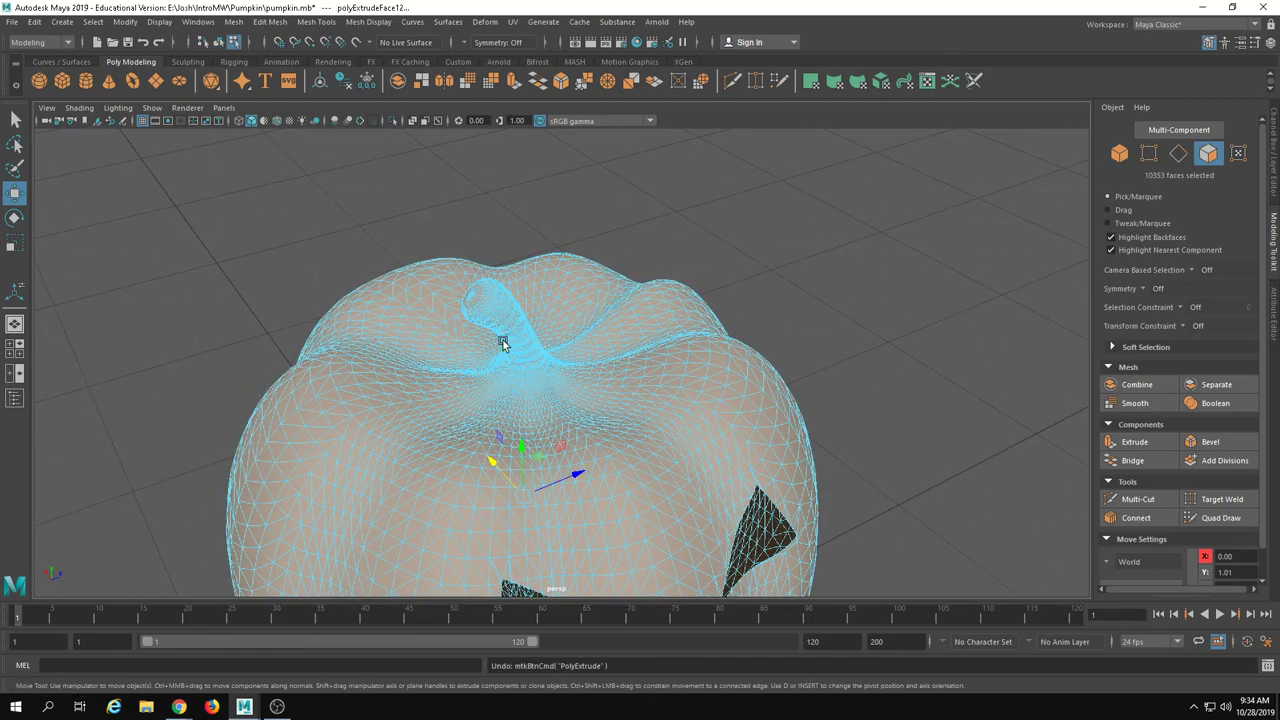
pyautogui.hotkey('ctrl', 'z')
pyautogui.hotkey('ctrl', 'z')
pyautogui.hotkey('ctrl', 'z')
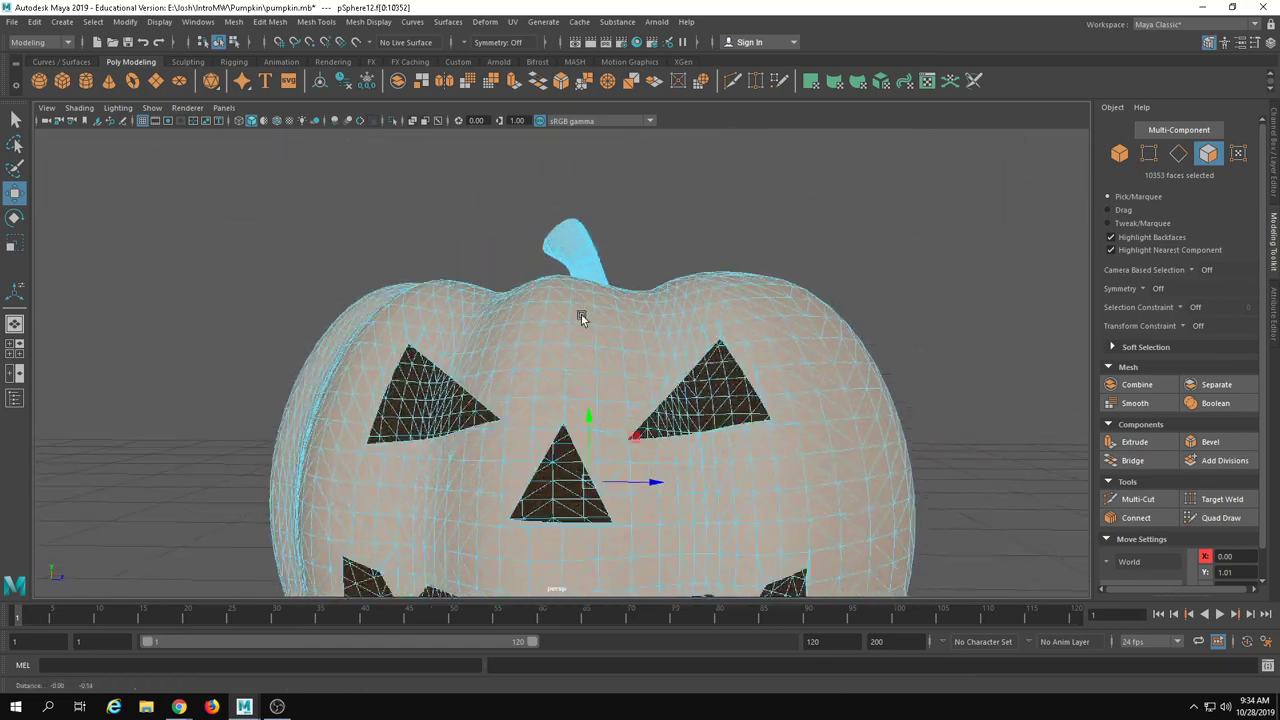
# - Select all of the pumpkin's faces and extrude them with a Local Translate Z of -0.037 for wall thickness
pyautogui.keyDown('alt'); pyautogui.moveTo(666, 405); pyautogui.dragTo(606, 434); pyautogui.keyUp('alt')
pyautogui.keyDown('alt'); pyautogui.moveTo(606, 434); pyautogui.dragTo(416, 270, button='right'); pyautogui.keyUp('alt')
pyautogui.moveTo(1148, 717); pyautogui.dragTo(1148, 717)
pyautogui.scroll(5, 680, 408)
pyautogui.moveTo(560, 400); pyautogui.dragTo(550, 470, button='right')
pyautogui.moveTo(322, 188); pyautogui.dragTo(1240, 704)
pyautogui.click(1134, 442)
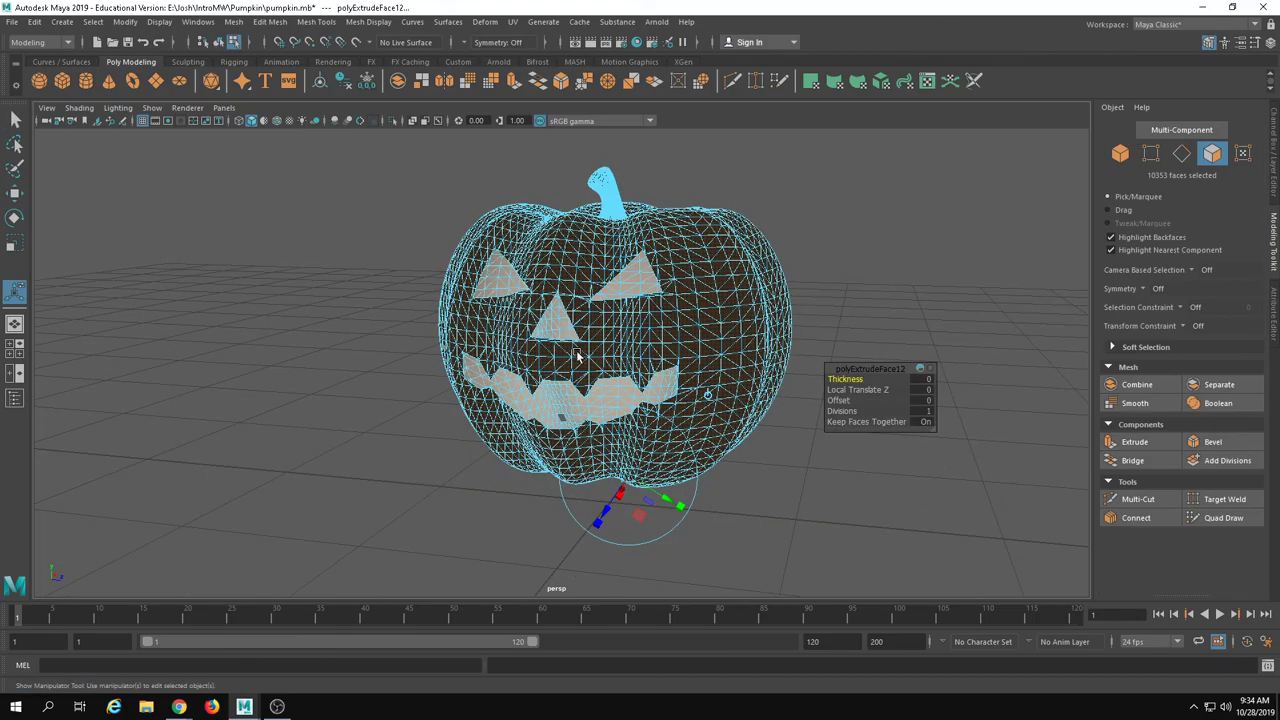
pyautogui.scroll(5, 560, 511)
pyautogui.keyDown('alt'); pyautogui.moveTo(560, 512); pyautogui.dragTo(735, 541); pyautogui.keyUp('alt')
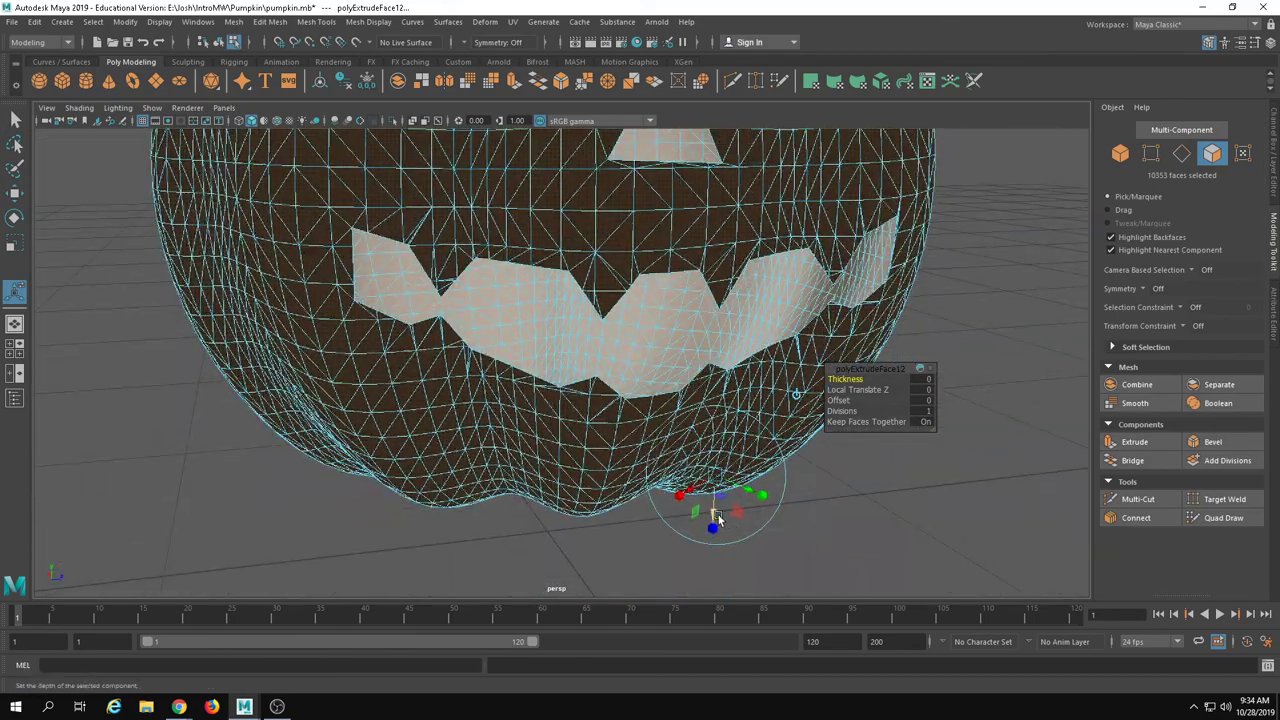
pyautogui.moveTo(716, 516); pyautogui.dragTo(713, 503)
pyautogui.scroll(-5, 430, 458)
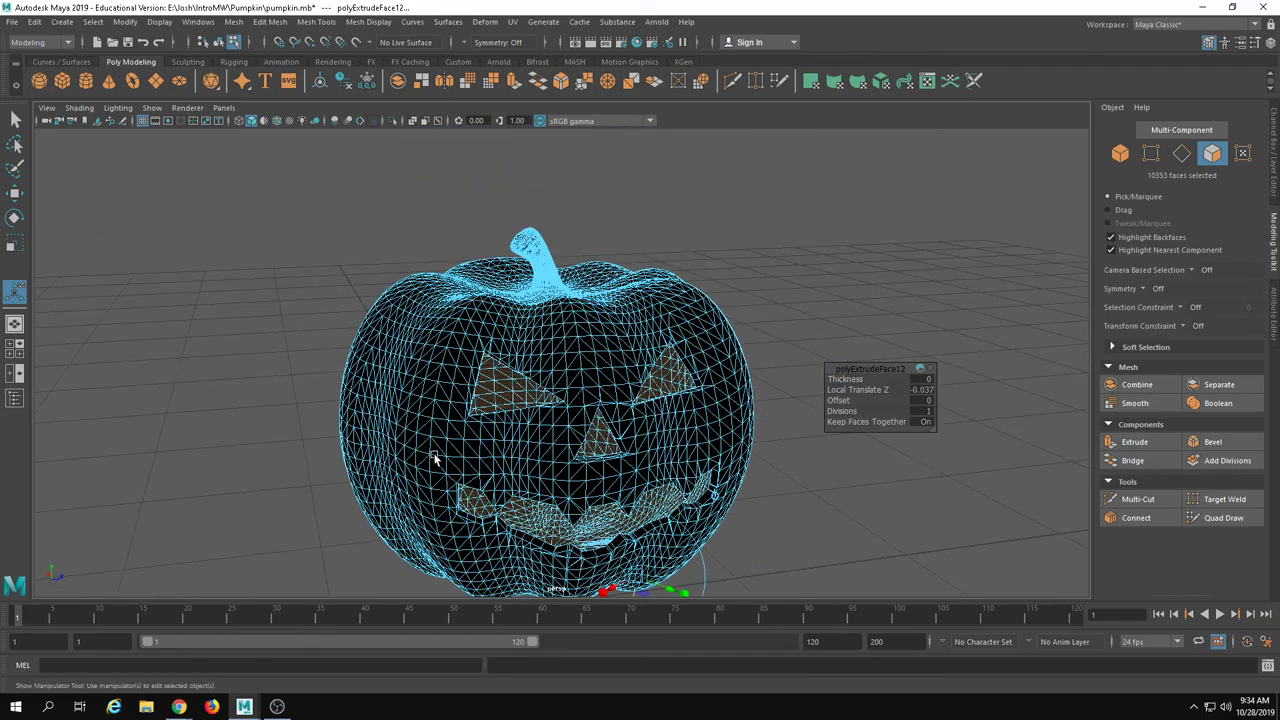
# - Return to object selection, deselect the pumpkin and check the extruded shell's shading from above and the front
pyautogui.keyDown('alt'); pyautogui.moveTo(431, 458); pyautogui.dragTo(477, 486); pyautogui.keyUp('alt')
pyautogui.scroll(5, 606, 429)
pyautogui.scroll(-5, 606, 429)
pyautogui.press('q')
pyautogui.moveTo(606, 430); pyautogui.dragTo(797, 272, button='right')
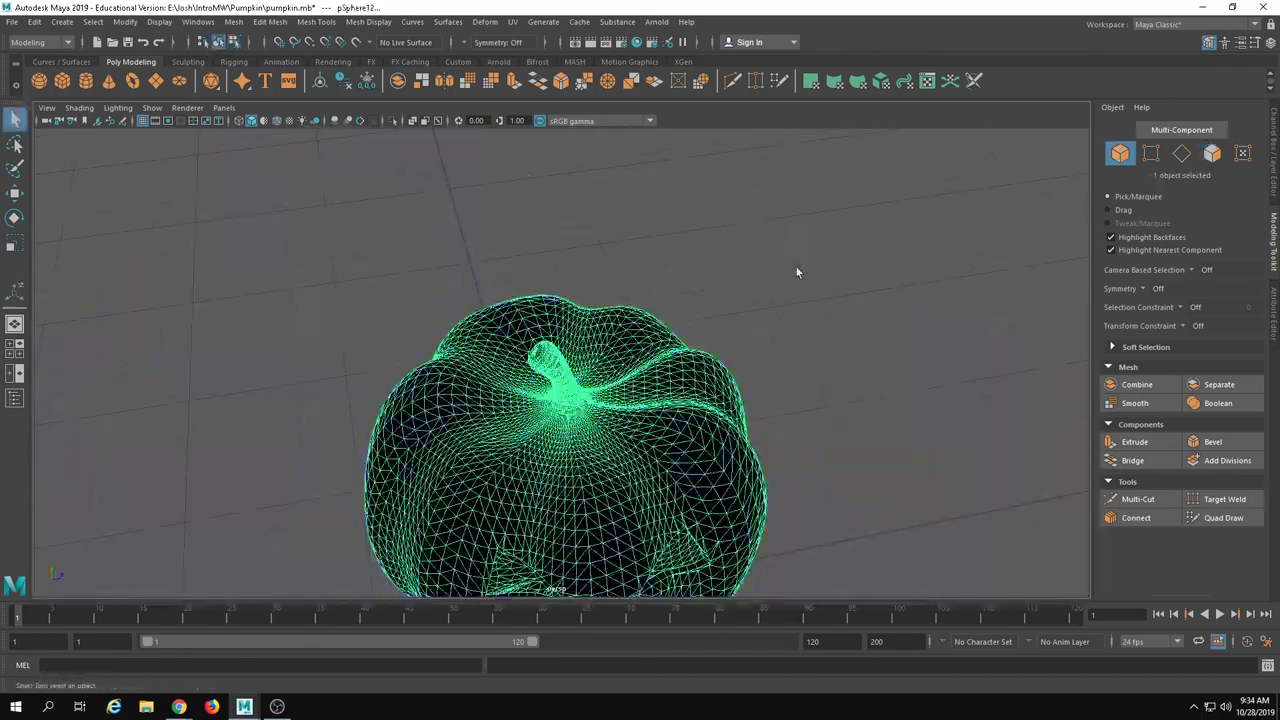
pyautogui.click(798, 270)
pyautogui.keyDown('alt'); pyautogui.moveTo(800, 271); pyautogui.dragTo(690, 200); pyautogui.keyUp('alt')
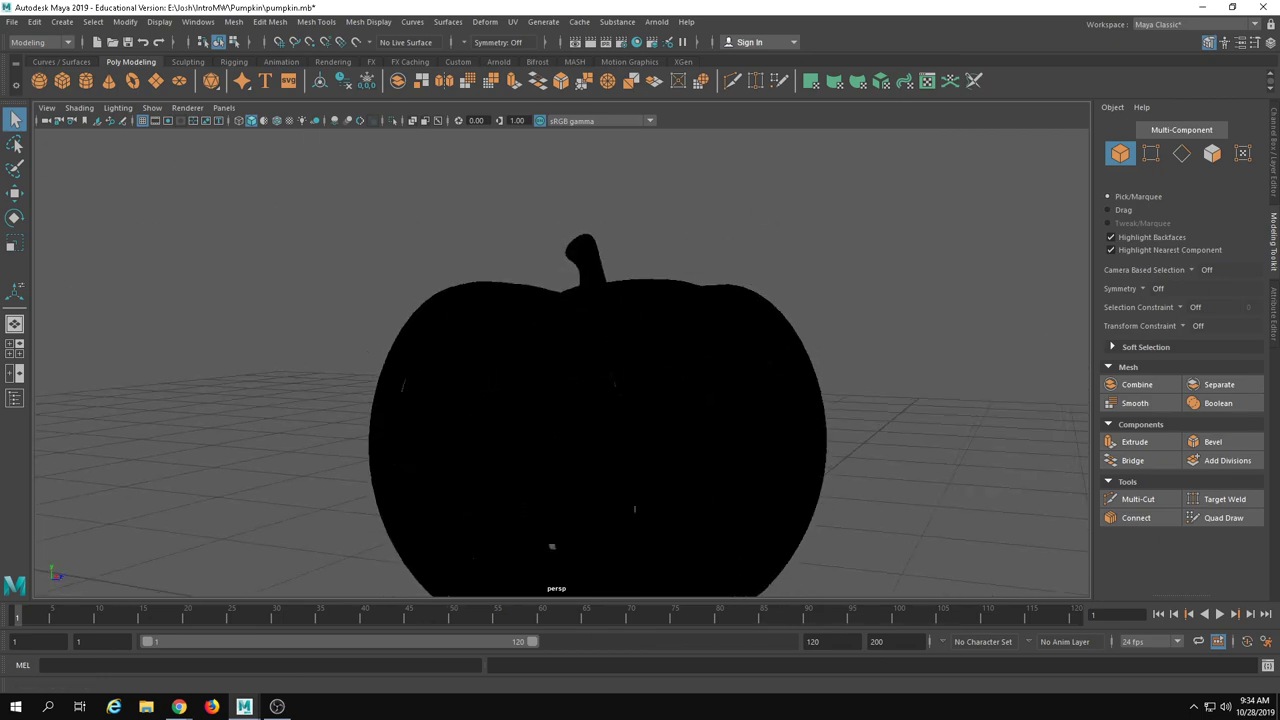
# - Reverse the normals of the pumpkin mesh and deselect it
pyautogui.click(429, 391)
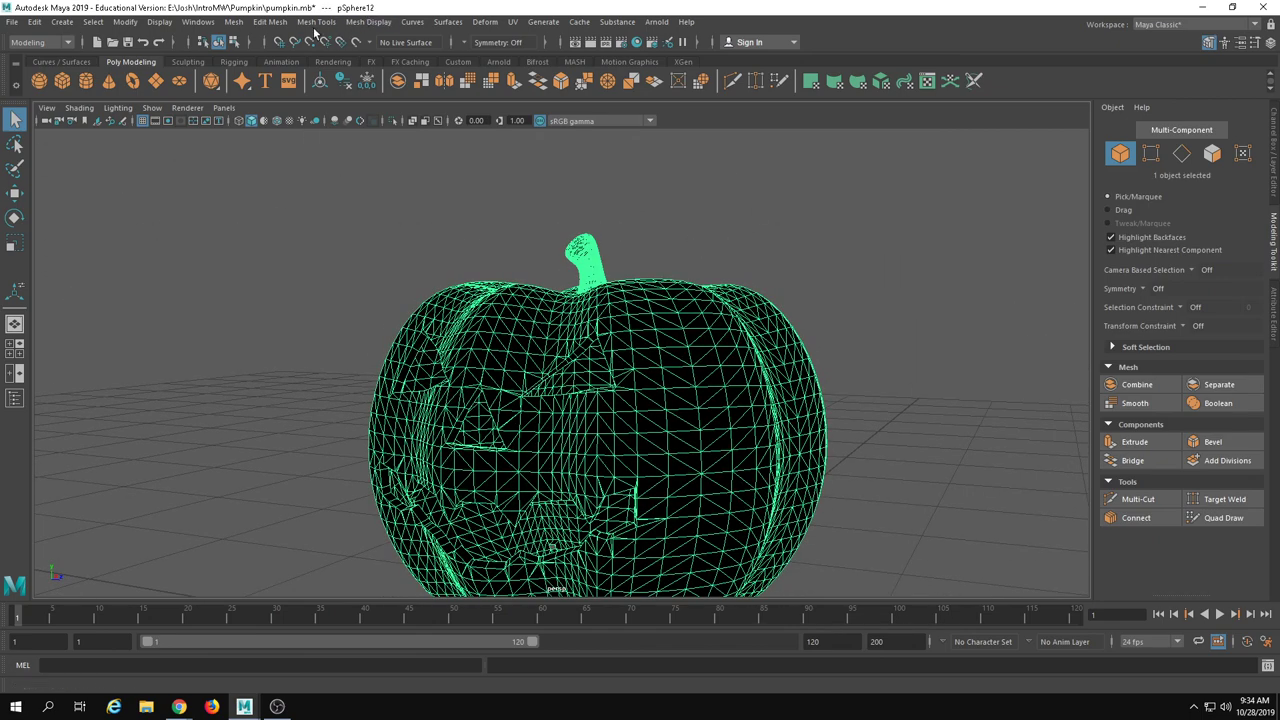
pyautogui.click(380, 22)
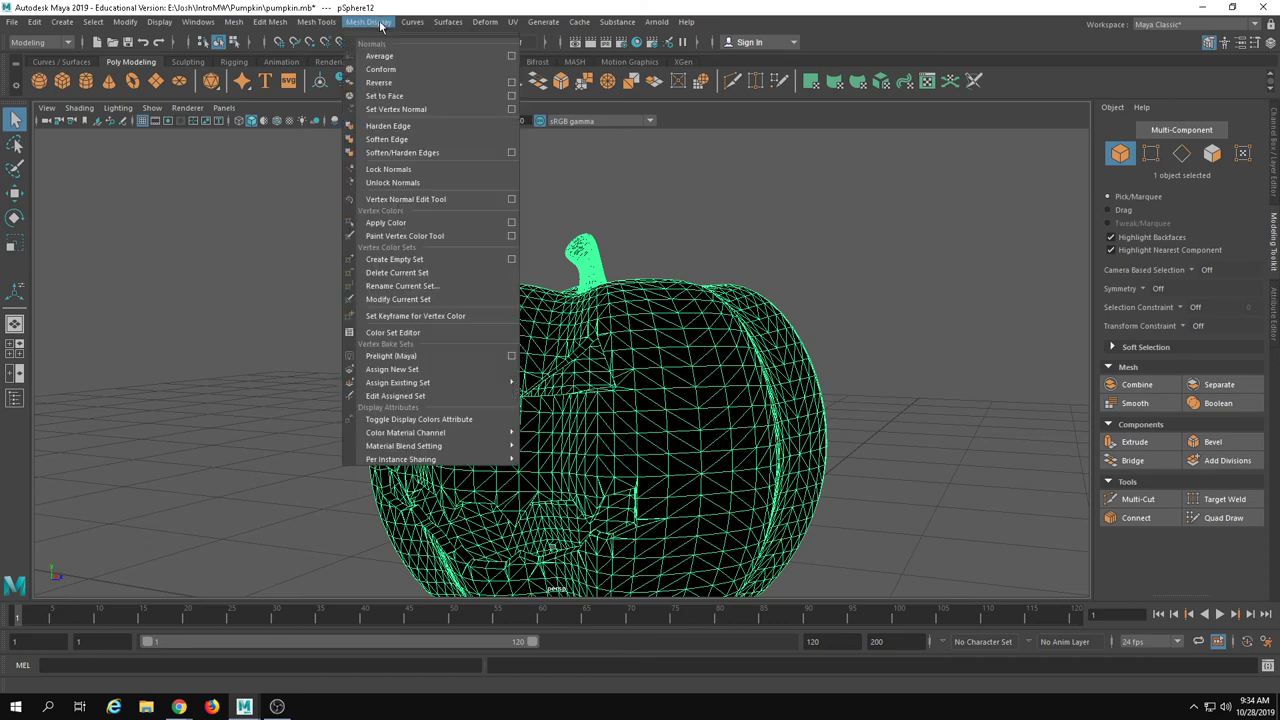
pyautogui.click(379, 82)
pyautogui.press('w')
pyautogui.keyDown('alt'); pyautogui.moveTo(410, 216); pyautogui.dragTo(312, 257); pyautogui.keyUp('alt')
pyautogui.keyDown('alt'); pyautogui.moveTo(312, 257); pyautogui.dragTo(649, 360, button='right'); pyautogui.keyUp('alt')
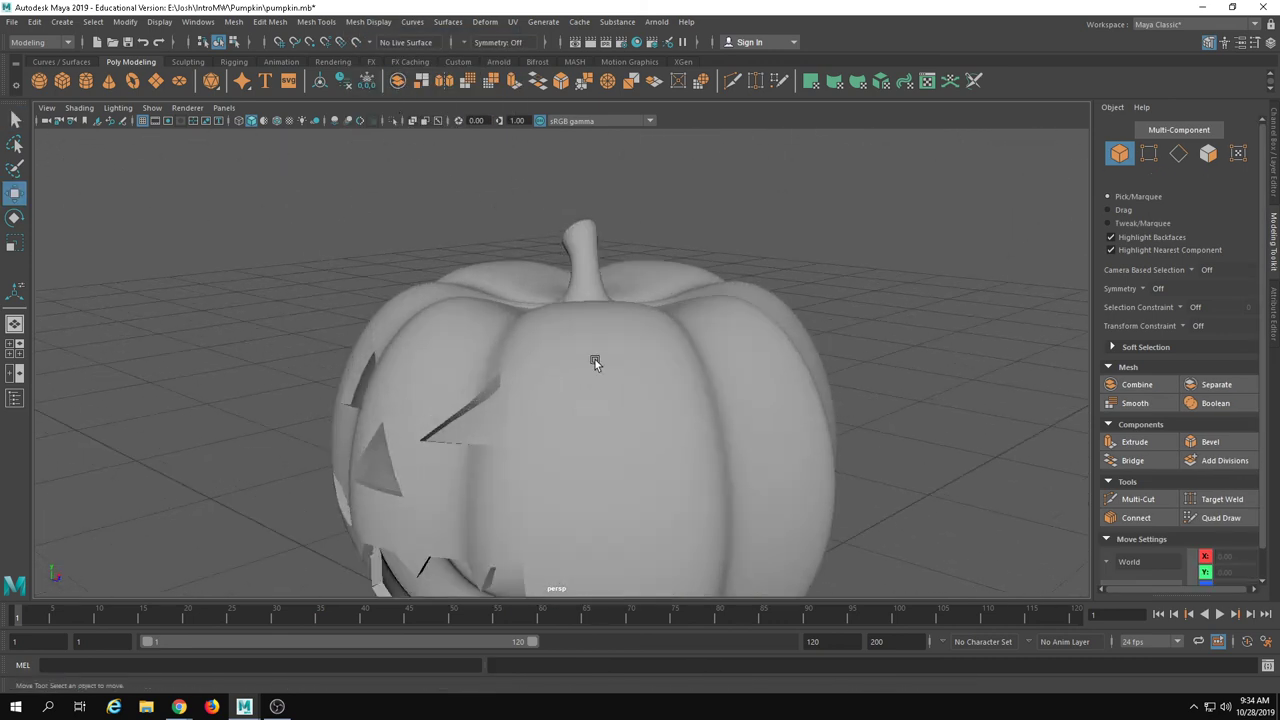
# - Examine the thickened walls around the pumpkin's eyes, nose and toothed mouth from several angles
pyautogui.keyDown('alt'); pyautogui.moveTo(409, 257); pyautogui.dragTo(422, 196); pyautogui.keyUp('alt')
pyautogui.click(690, 361)
pyautogui.click(898, 400)
pyautogui.keyDown('alt'); pyautogui.moveTo(898, 400); pyautogui.dragTo(506, 327); pyautogui.keyUp('alt')
pyautogui.click(395, 343)
pyautogui.scroll(-3, 506, 327)
pyautogui.click(800, 405)
pyautogui.click(662, 407)
pyautogui.click(640, 322)
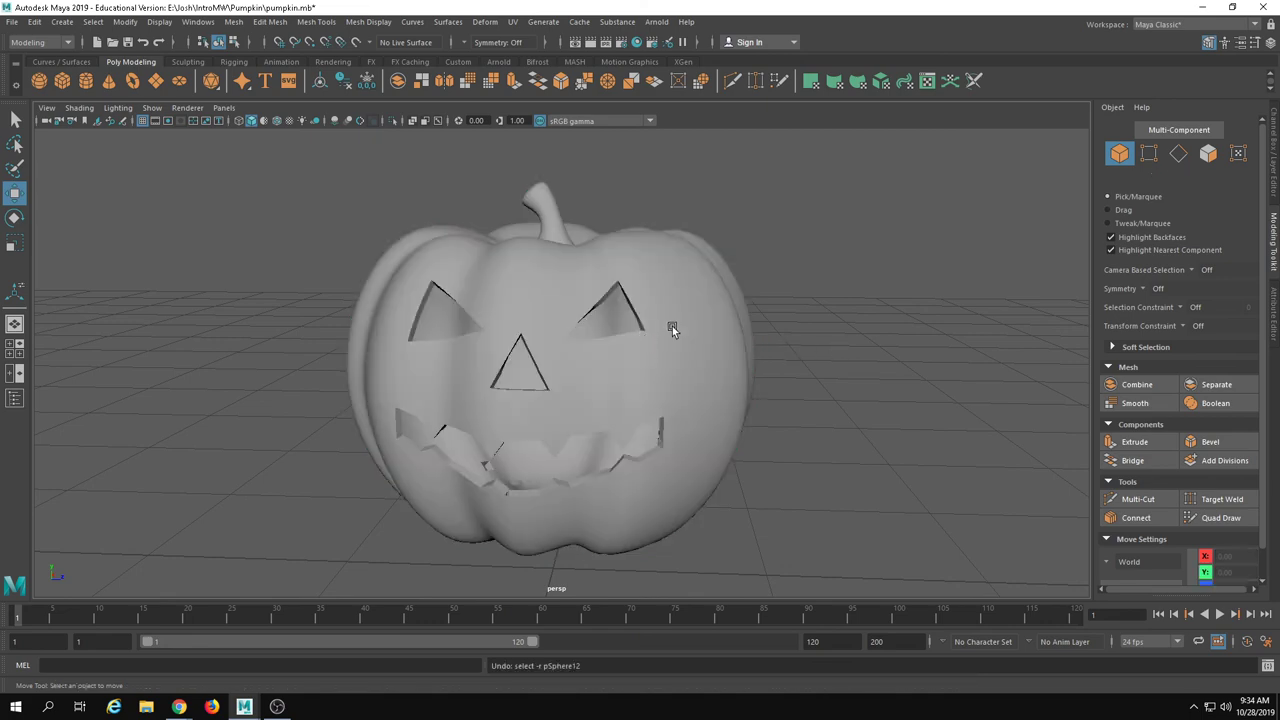
pyautogui.keyDown('alt'); pyautogui.moveTo(666, 317); pyautogui.dragTo(678, 381); pyautogui.keyUp('alt')
pyautogui.keyDown('alt'); pyautogui.moveTo(871, 434); pyautogui.dragTo(774, 463); pyautogui.keyUp('alt')
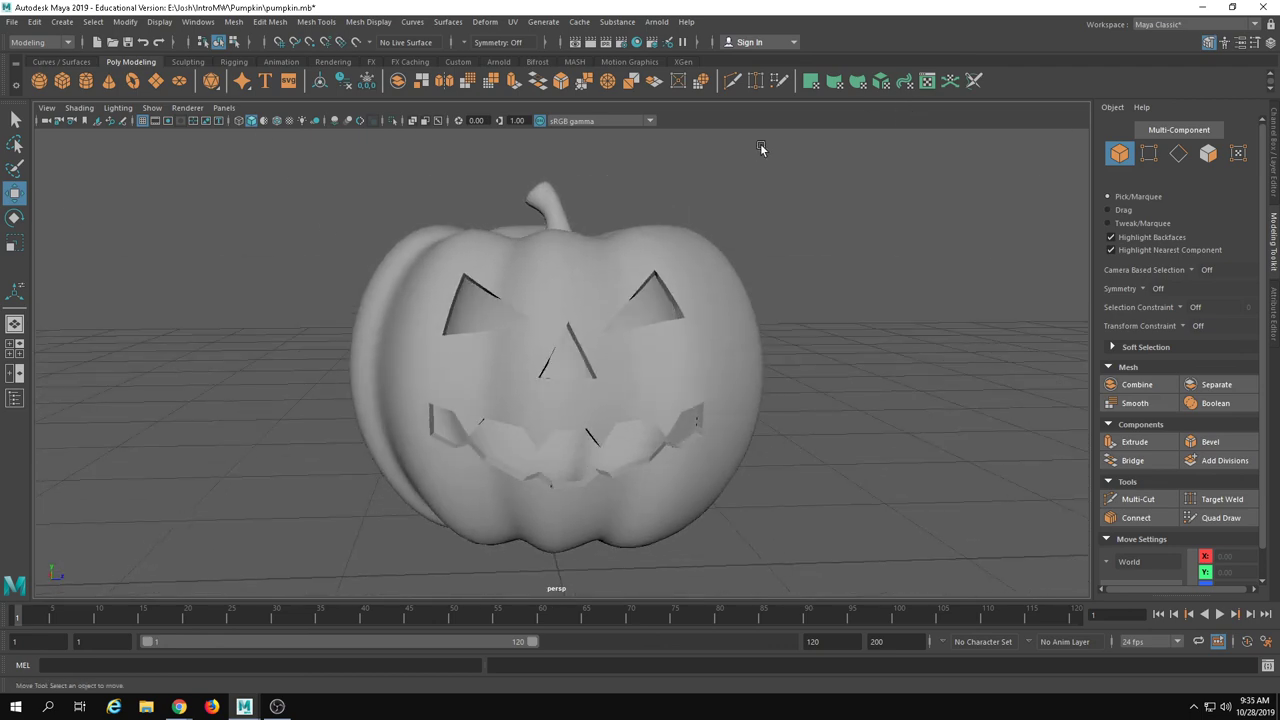
pyautogui.click(700, 292)
pyautogui.click(949, 292)
pyautogui.keyDown('alt'); pyautogui.moveTo(1025, 258); pyautogui.dragTo(650, 234); pyautogui.keyUp('alt')
pyautogui.click(607, 282)
pyautogui.keyDown('alt'); pyautogui.moveTo(607, 282); pyautogui.dragTo(724, 452); pyautogui.keyUp('alt')
pyautogui.click(816, 390)
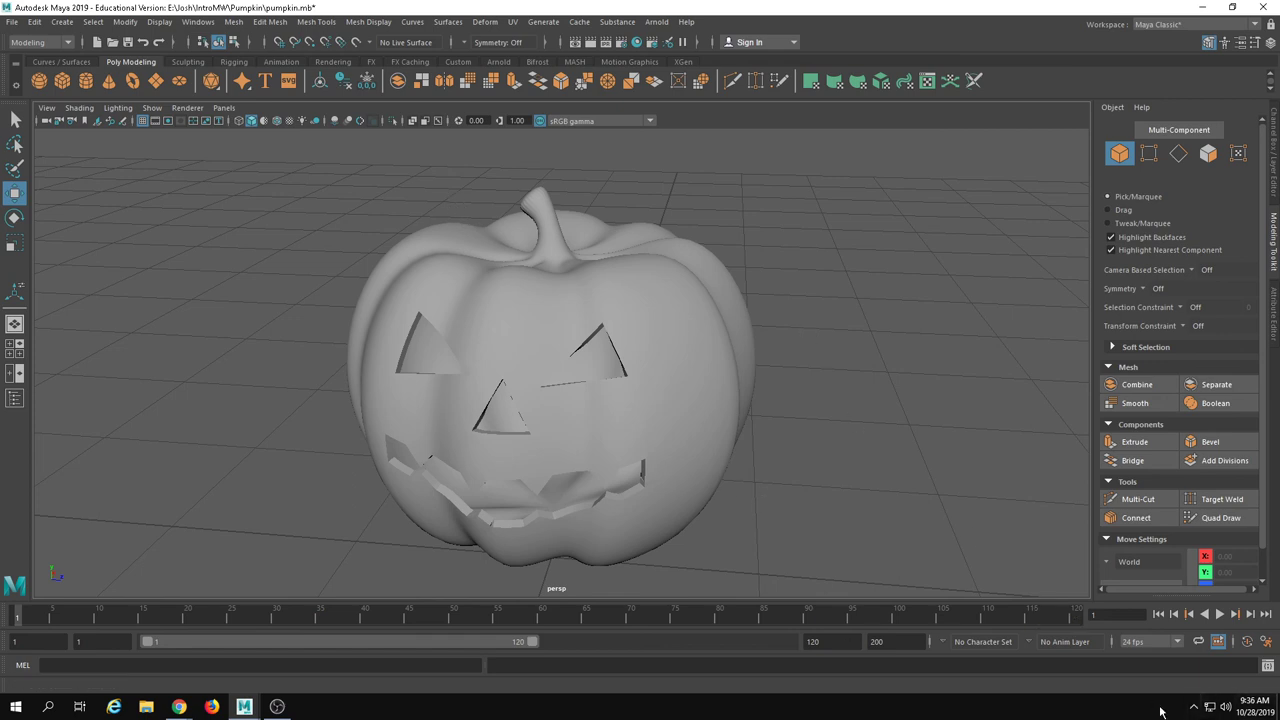
pyautogui.click(1192, 707)
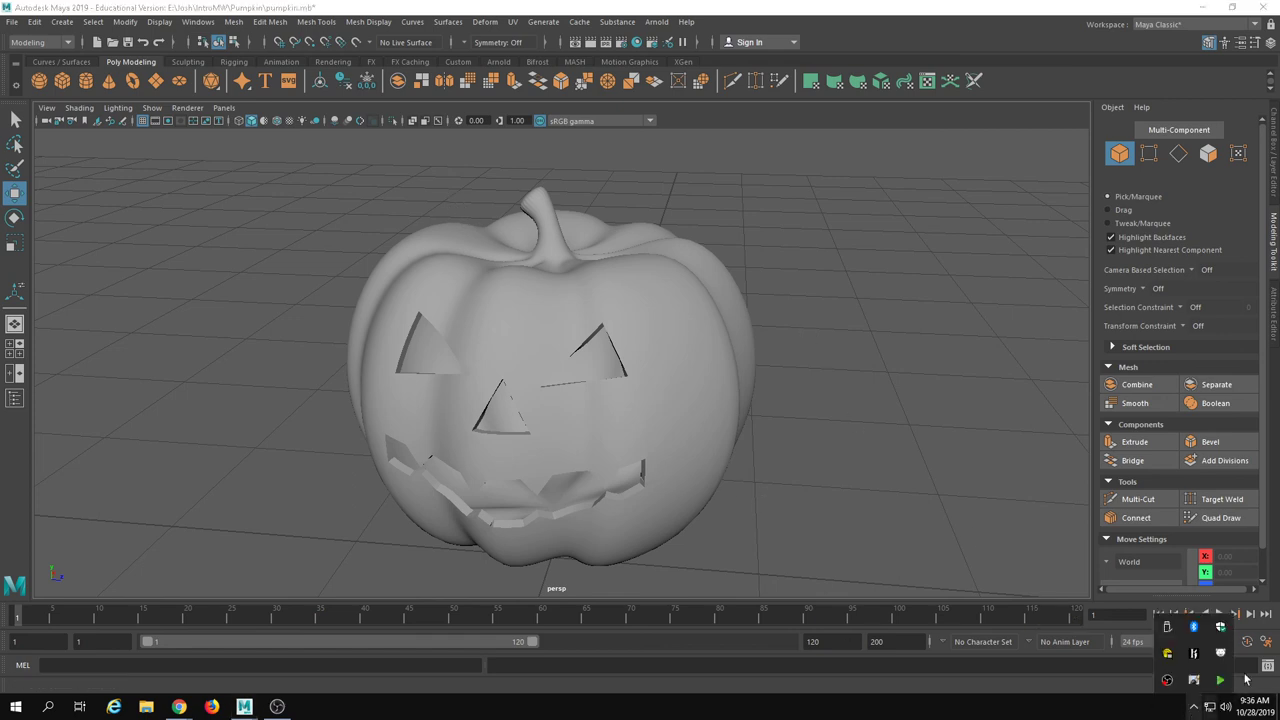
pyautogui.click(277, 708)
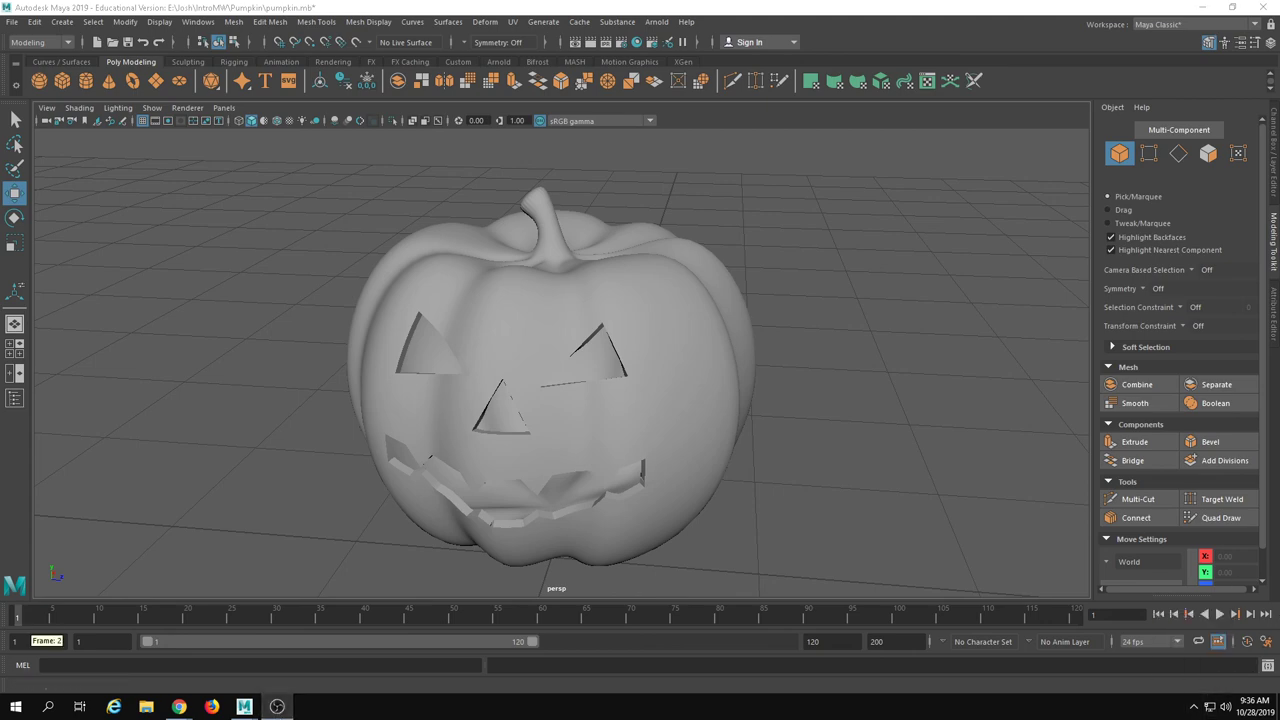